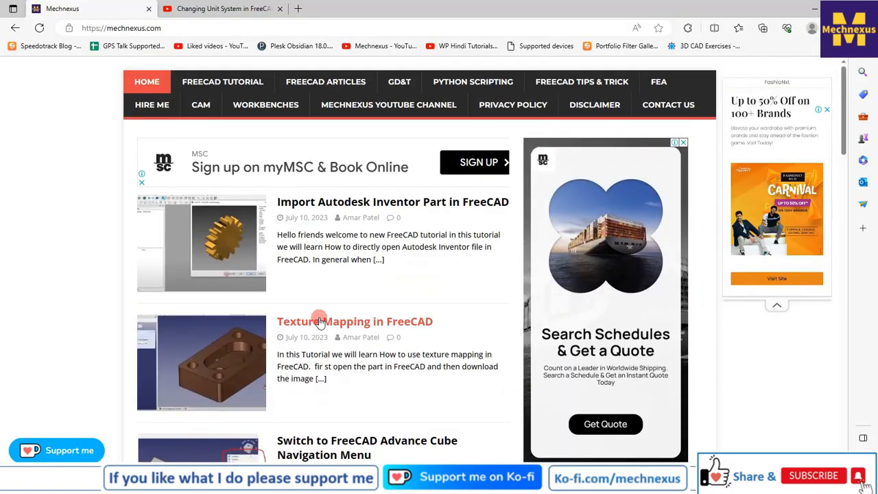
Step: Browse the tutorial articles on the Mechnexus website and continue to page 2 of the list
scroll(320, 317, down, 12)
scroll(320, 319, down, 2)
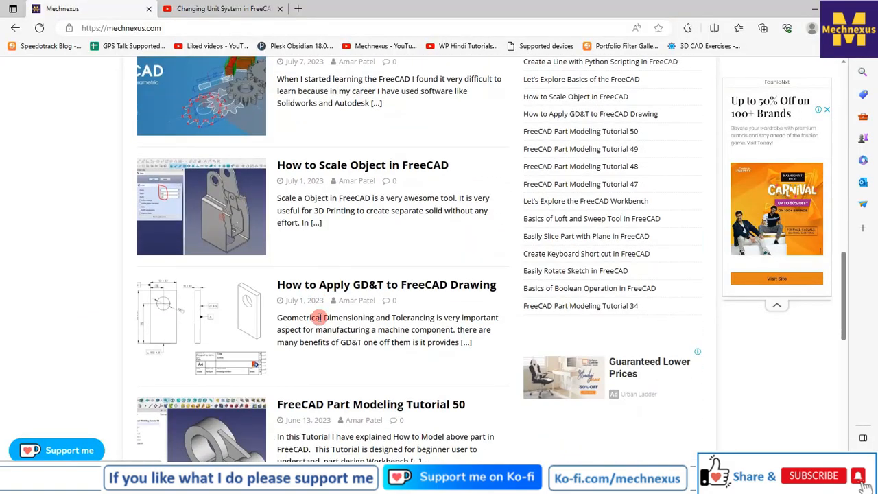
scroll(319, 319, down, 3)
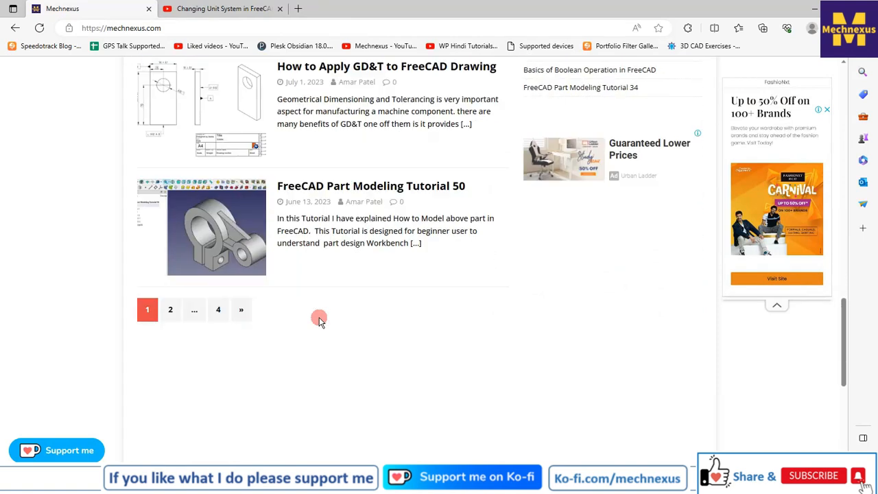
click(171, 281)
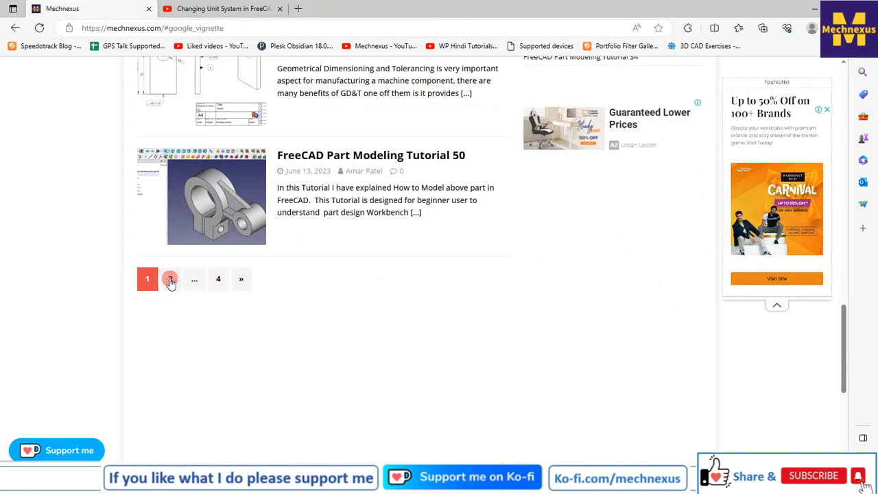
click(382, 371)
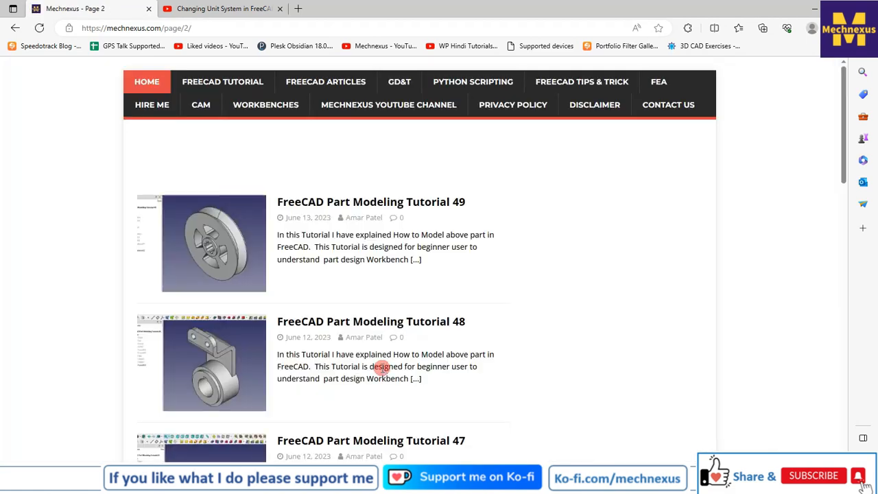
scroll(382, 367, down, 3)
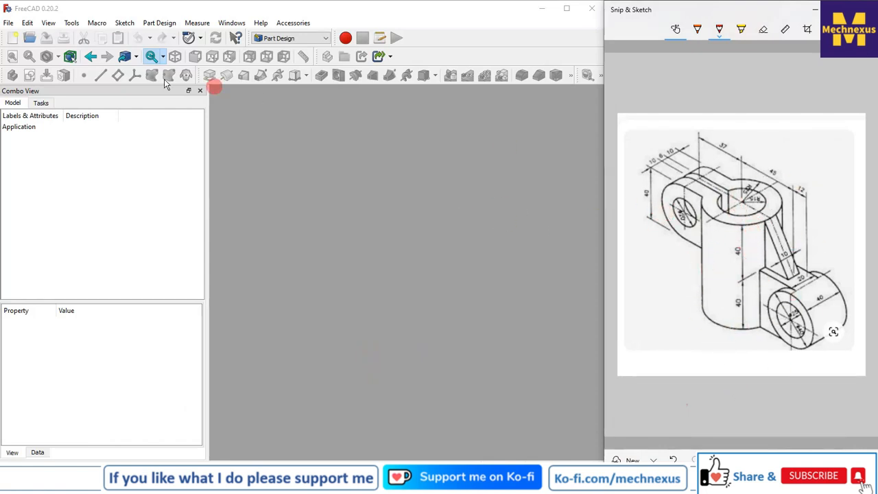
Step: Switch to FreeCAD, create a new document with a body, and start a sketch on the XY plane
click(16, 39)
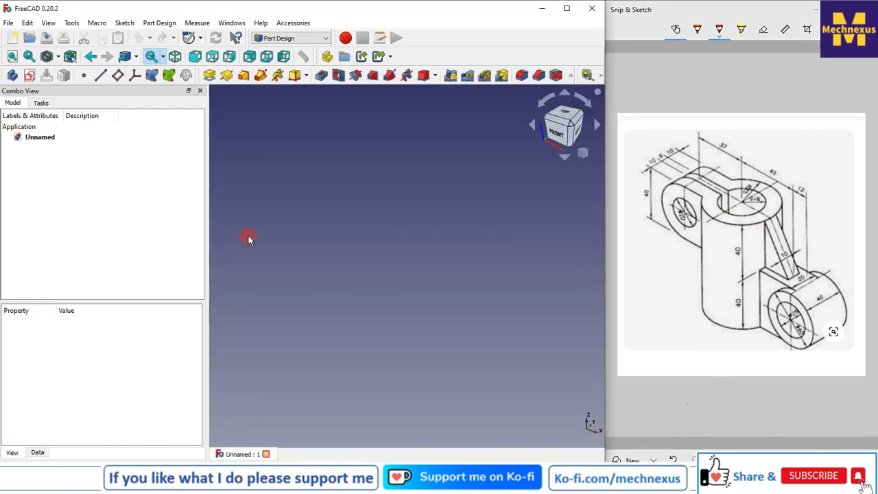
click(13, 75)
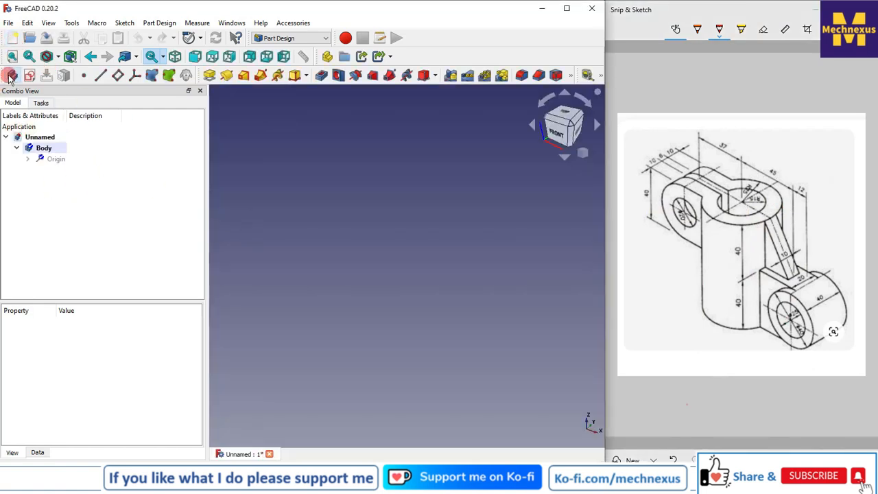
click(40, 103)
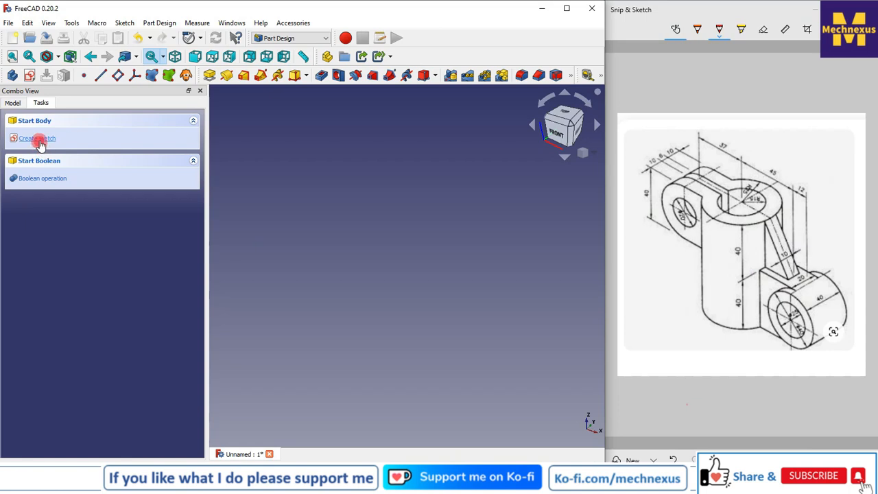
click(40, 142)
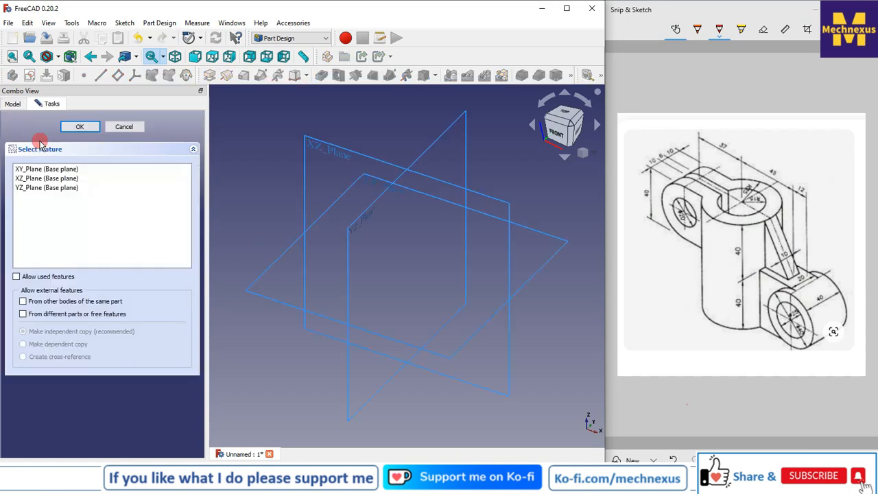
click(358, 186)
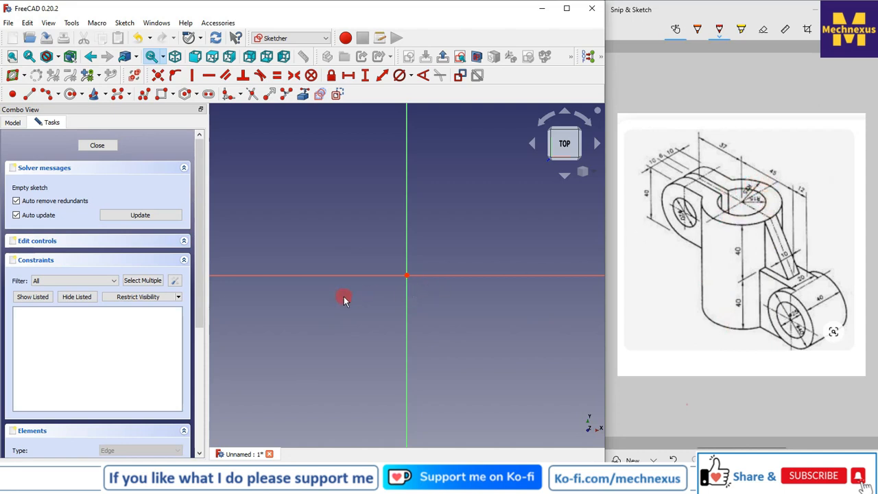
Step: Sketch a circle about 61 mm in diameter centred on the origin
click(70, 94)
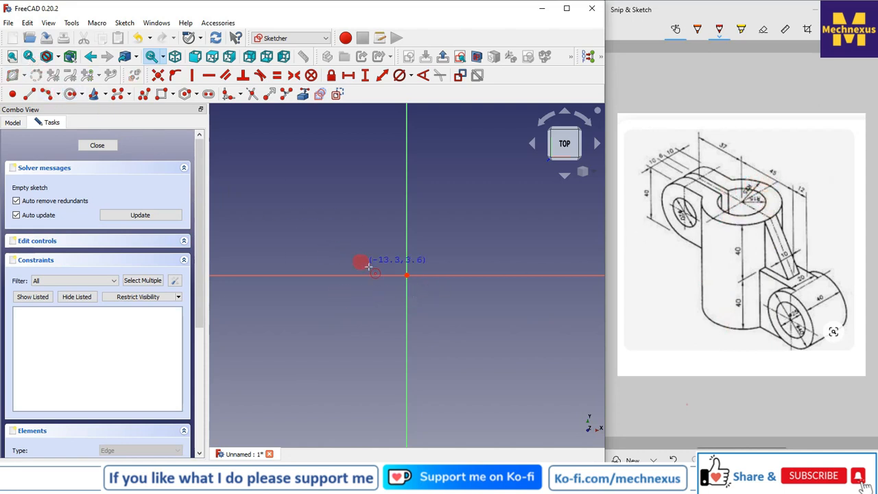
click(408, 275)
click(481, 349)
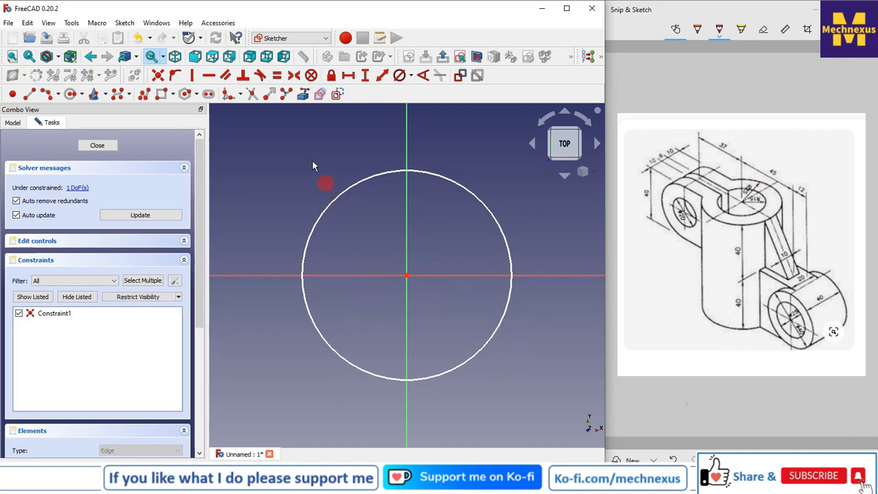
Step: Constrain the circle's diameter to 50 mm, move the dimension label outside the circle, and close the sketch
click(412, 77)
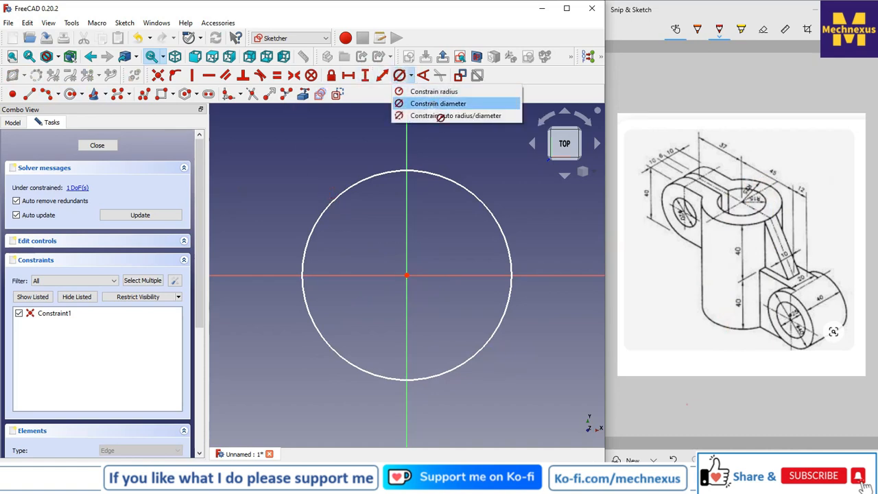
click(439, 92)
click(423, 172)
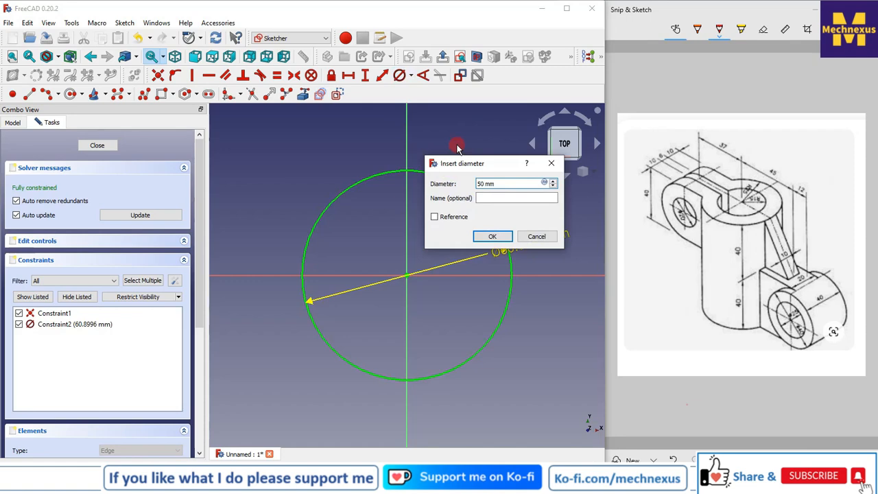
click(492, 236)
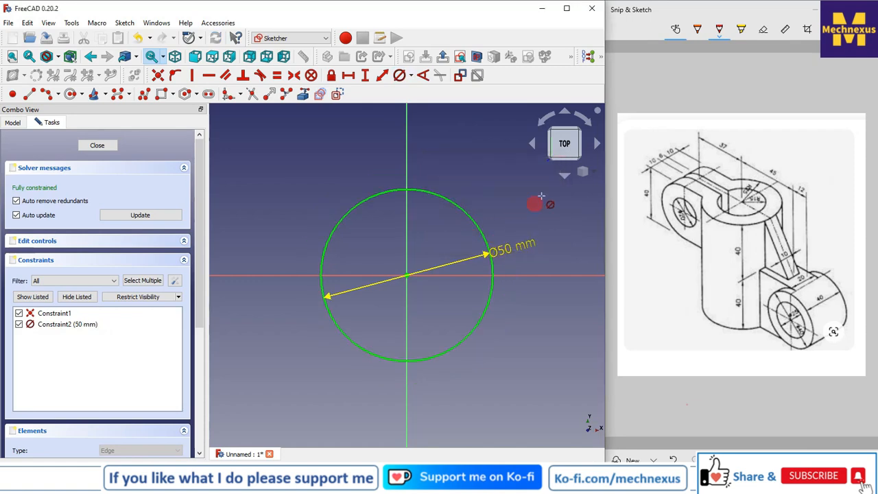
drag(504, 252, 519, 211)
click(99, 146)
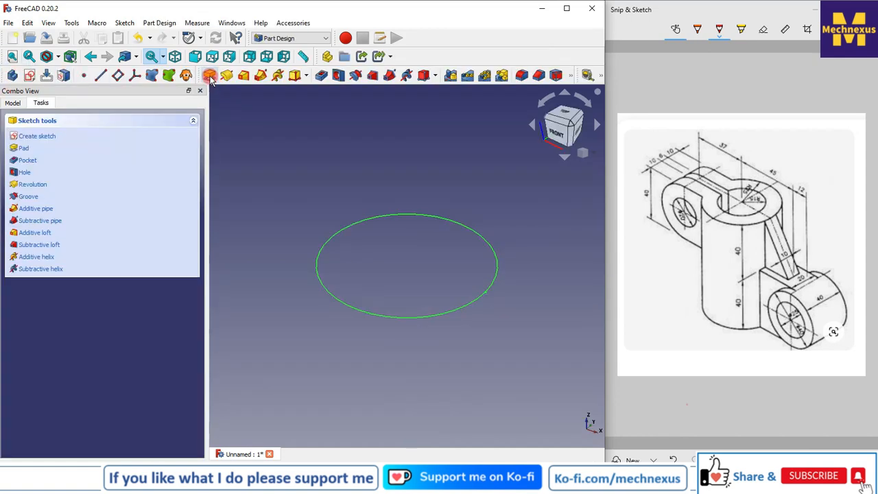
Step: Pad the circle sketch 80 mm along the sketch normal into a solid cylinder
click(209, 75)
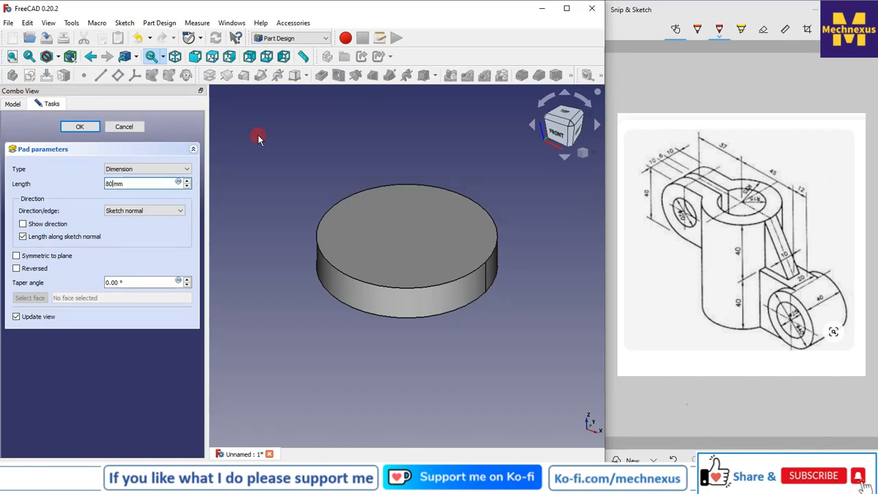
scroll(337, 290, down, 4)
scroll(332, 139, up, 3)
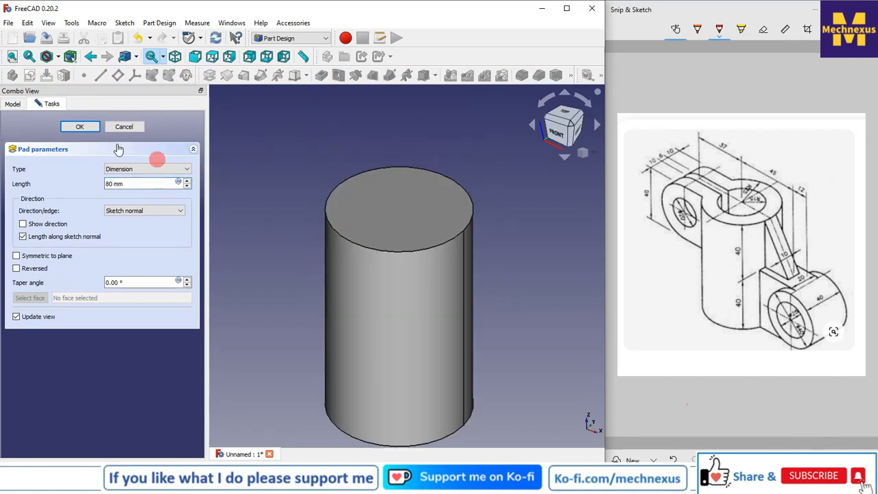
click(87, 126)
scroll(296, 192, down, 1)
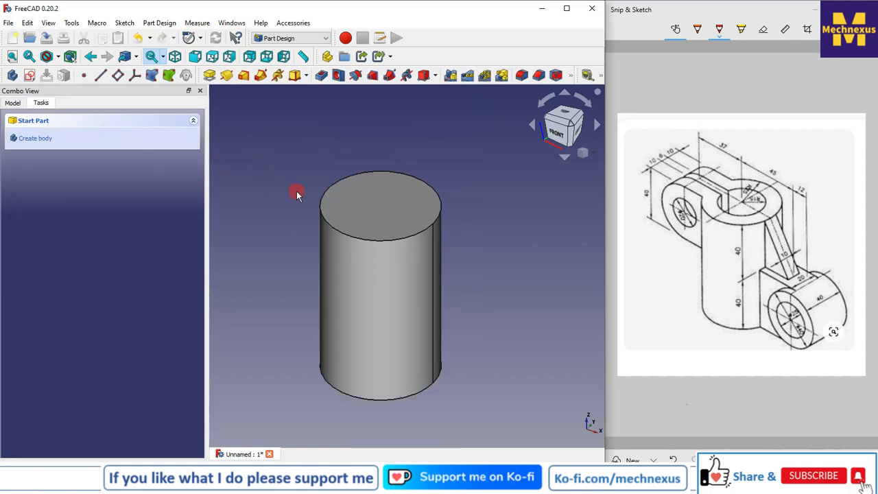
Step: Start a sketch on the cylinder's top face and reference its circular edge as external geometry
scroll(326, 295, up, 1)
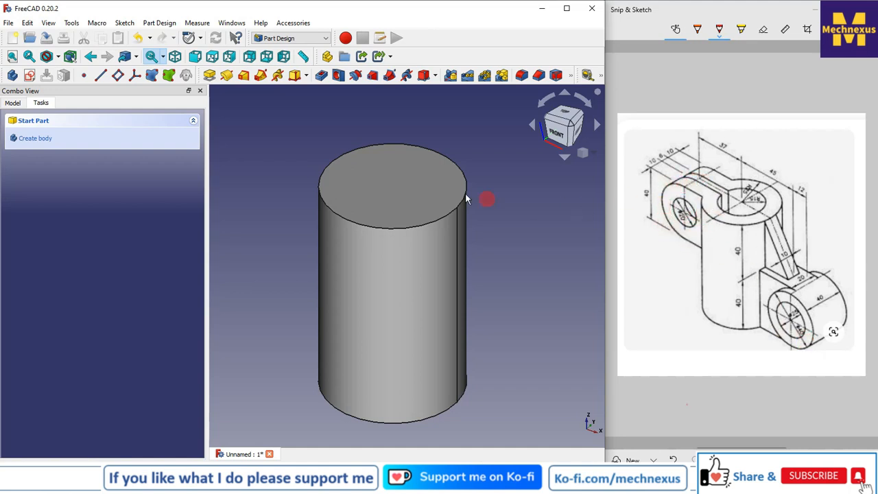
click(395, 174)
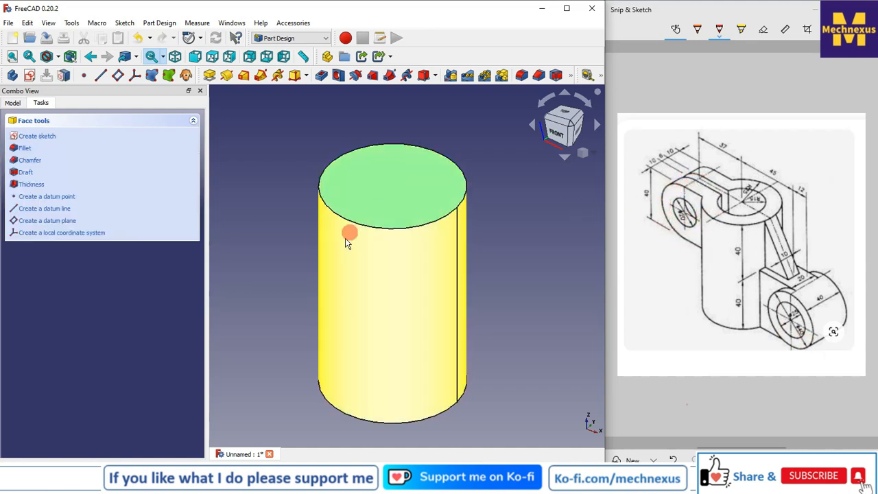
click(31, 76)
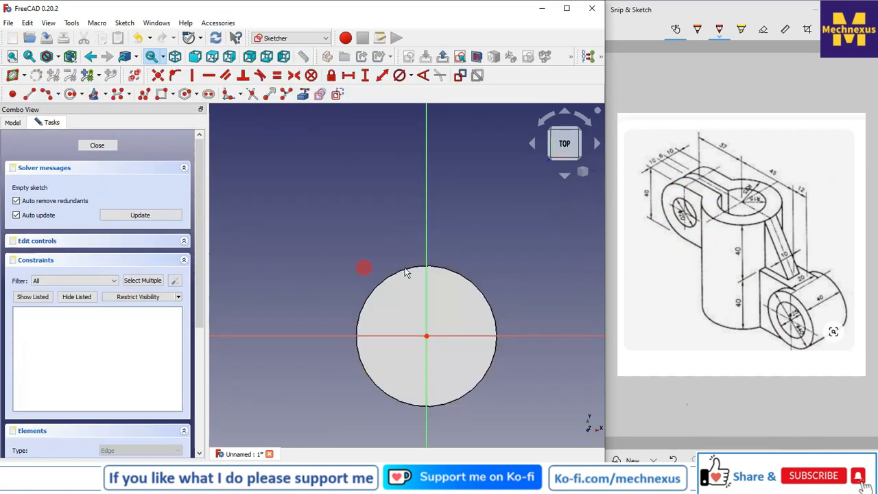
click(584, 172)
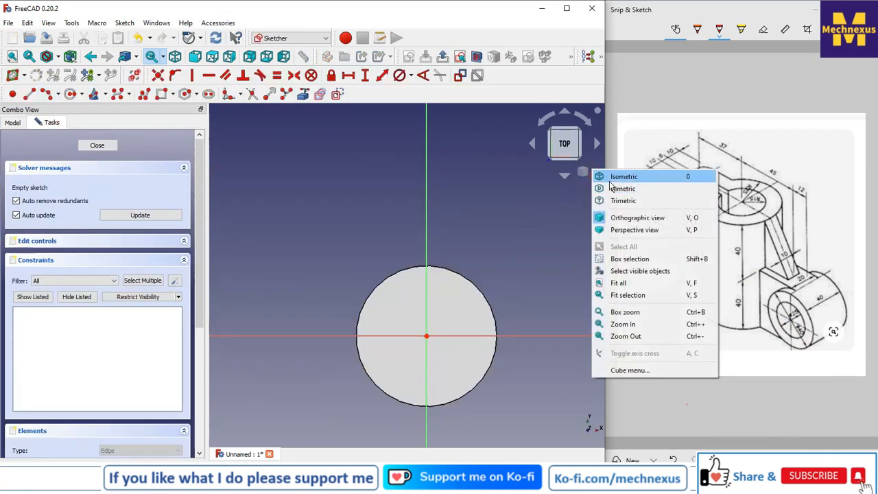
click(614, 175)
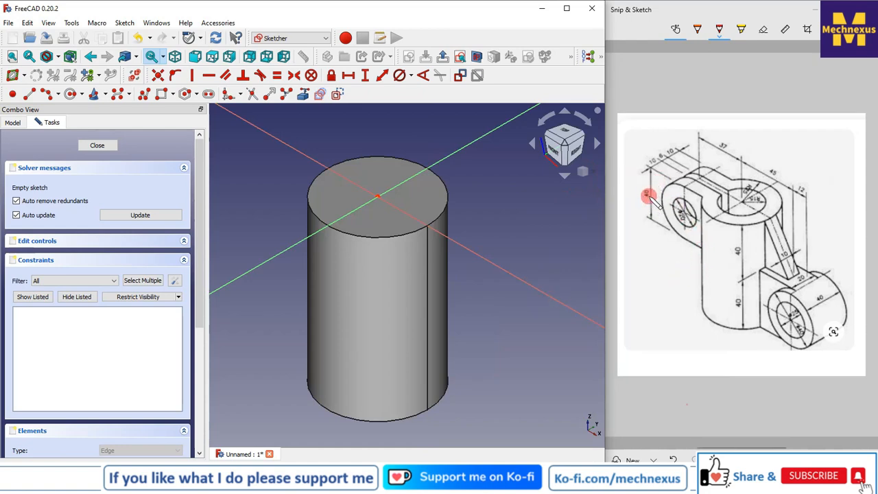
click(302, 94)
click(340, 165)
Step: Sketch a rectangle about 31 by 35 mm across the X axis, on the negative X side of the cylinder
scroll(411, 249, down, 2)
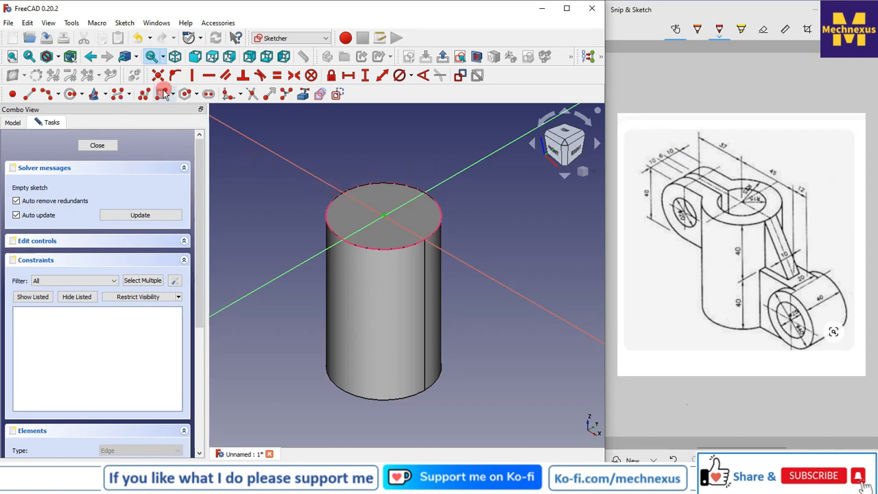
click(262, 170)
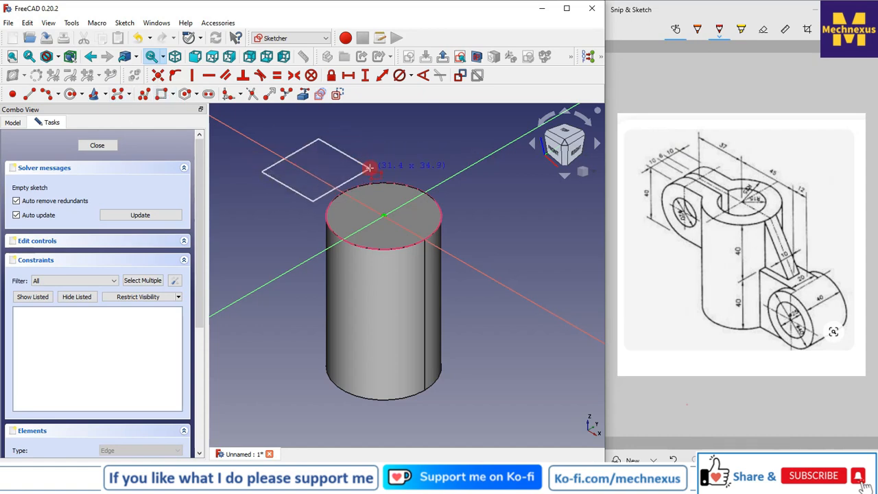
click(370, 167)
click(565, 132)
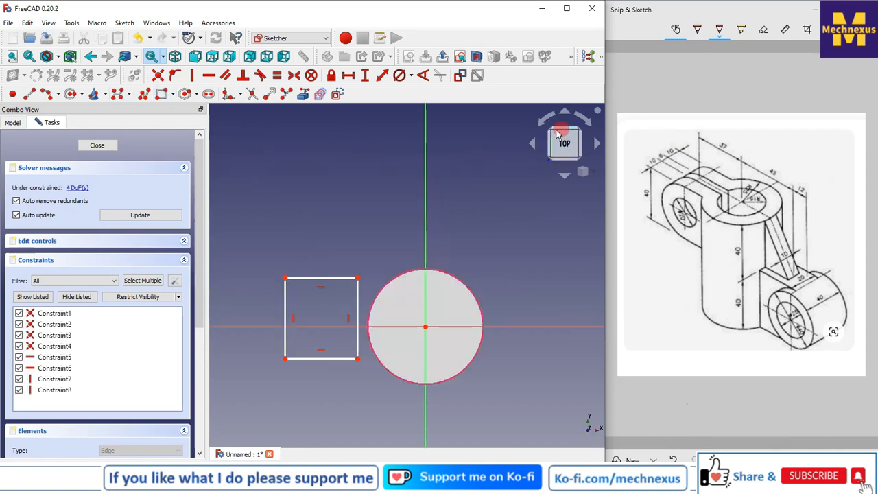
Step: Constrain the vertical length of the rectangle's outer side to 30 mm
scroll(350, 315, up, 3)
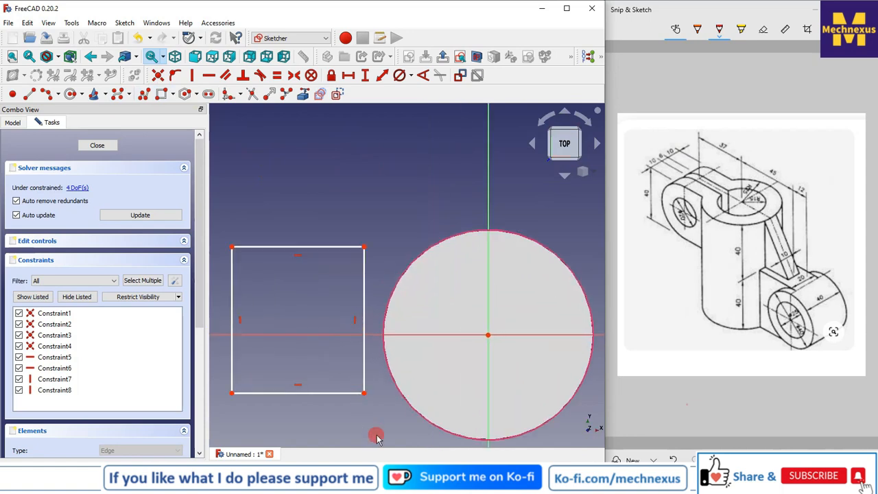
click(231, 372)
scroll(388, 364, down, 3)
scroll(319, 335, up, 3)
click(365, 74)
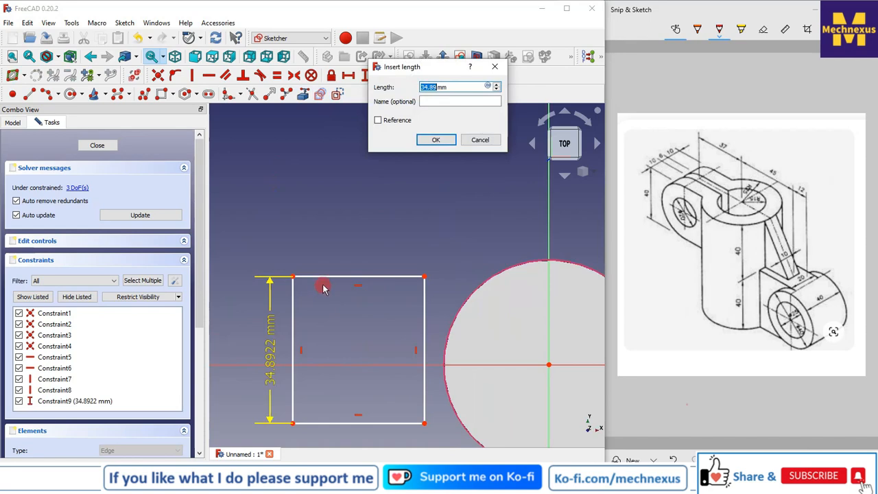
key(Return)
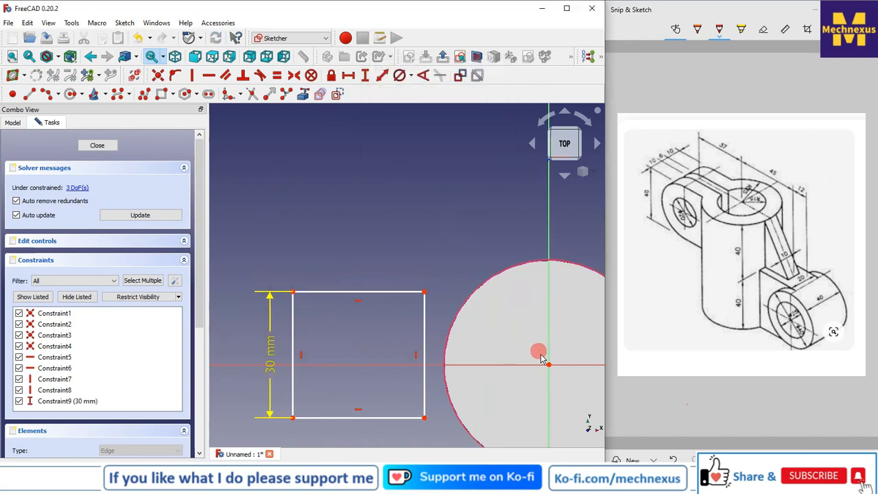
Step: Make the rectangle's two outer corners symmetric about the horizontal axis
click(295, 75)
click(293, 293)
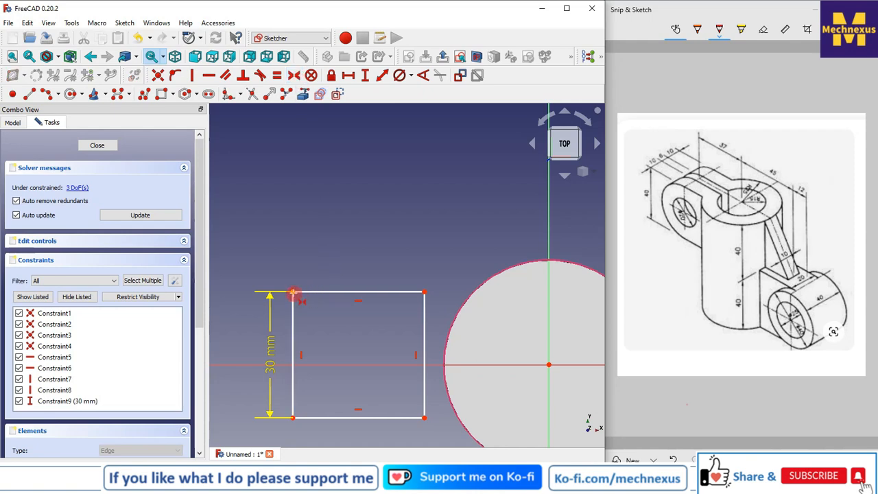
click(293, 417)
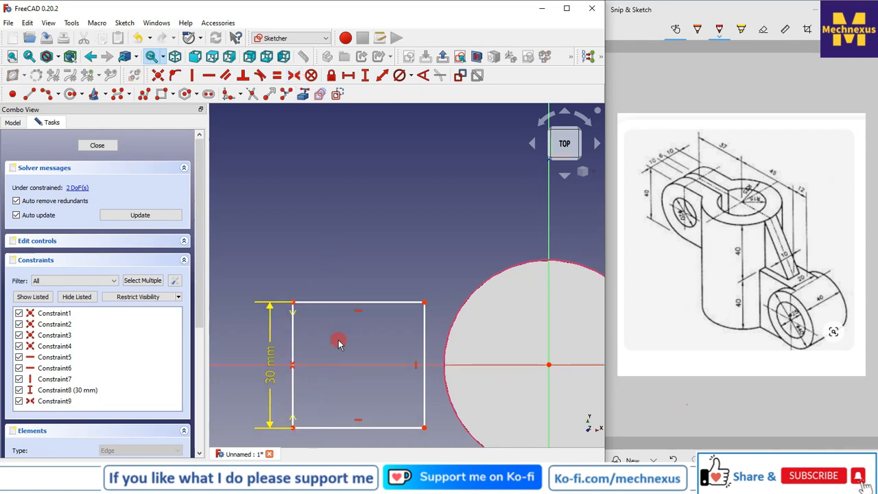
click(338, 364)
right_click(388, 369)
Step: Delete the rectangle's vertical side nearest the cylinder
click(409, 384)
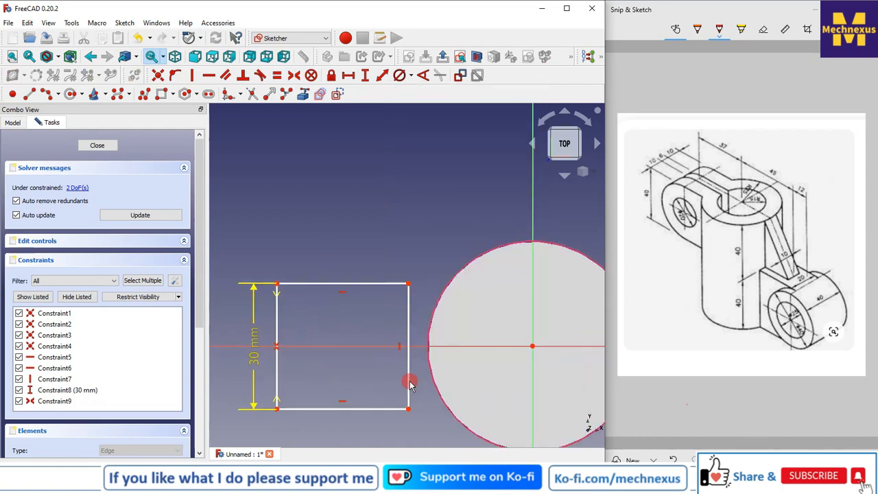
click(408, 386)
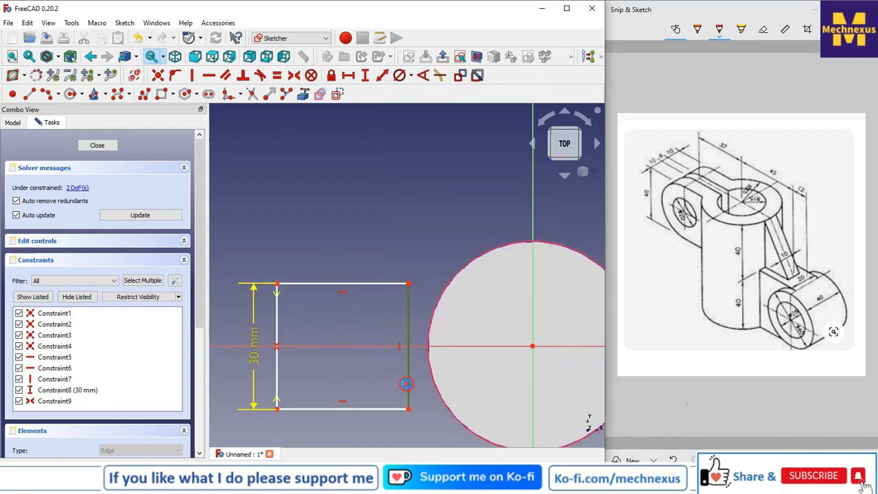
key(Delete)
Step: Constrain the open ends of the profile's two horizontal lines onto the cylinder's circular edge
click(408, 284)
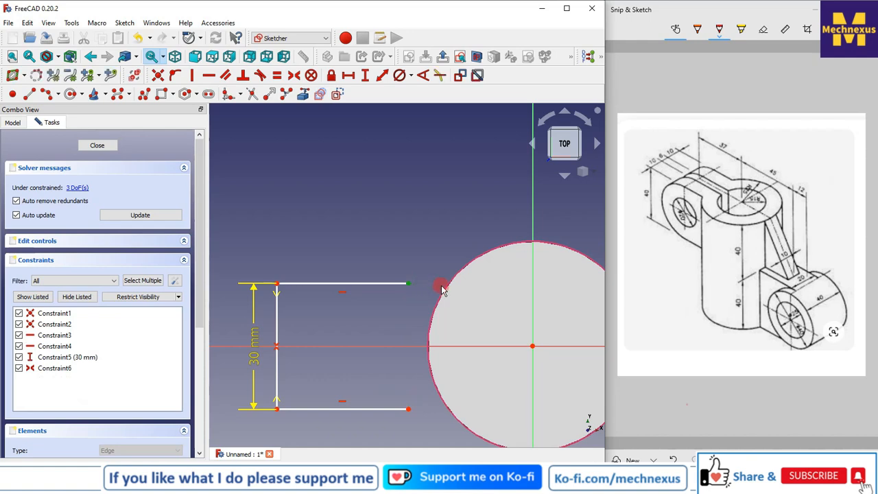
click(444, 289)
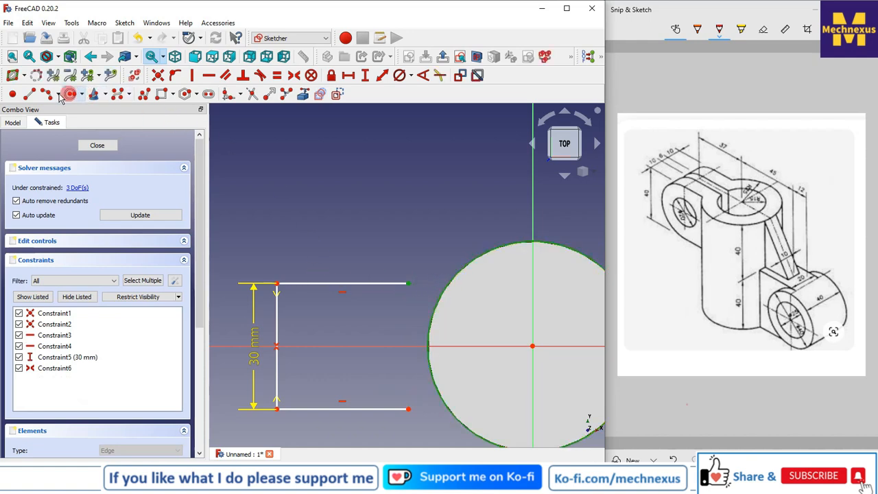
click(176, 77)
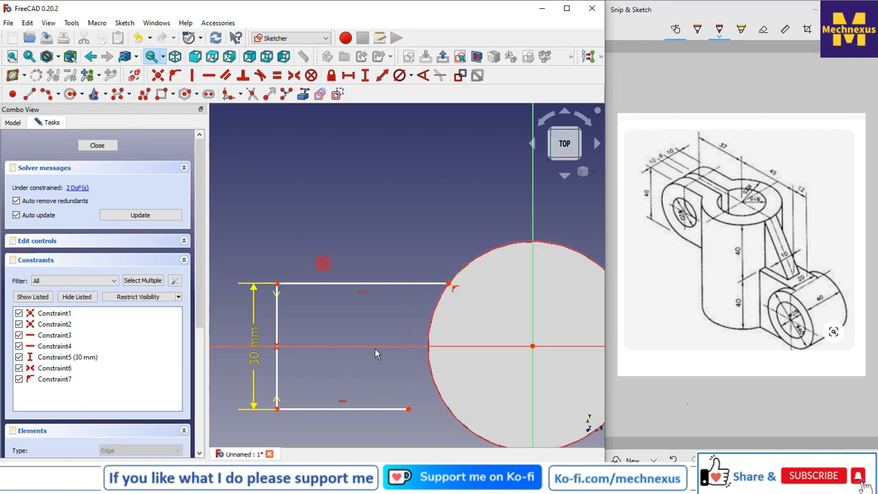
click(408, 409)
click(442, 402)
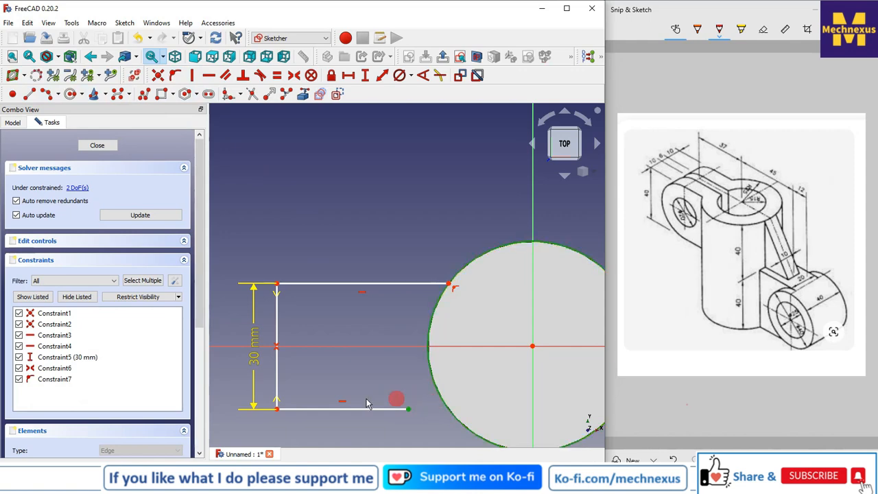
click(176, 76)
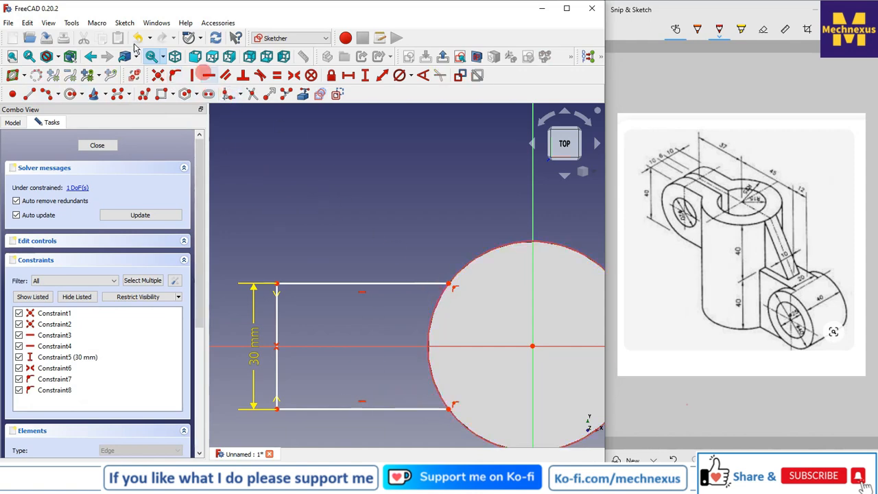
Step: Close the profile with an arc between the two open line ends and make its radius equal to the cylinder's circular edge
click(49, 94)
click(450, 409)
click(448, 283)
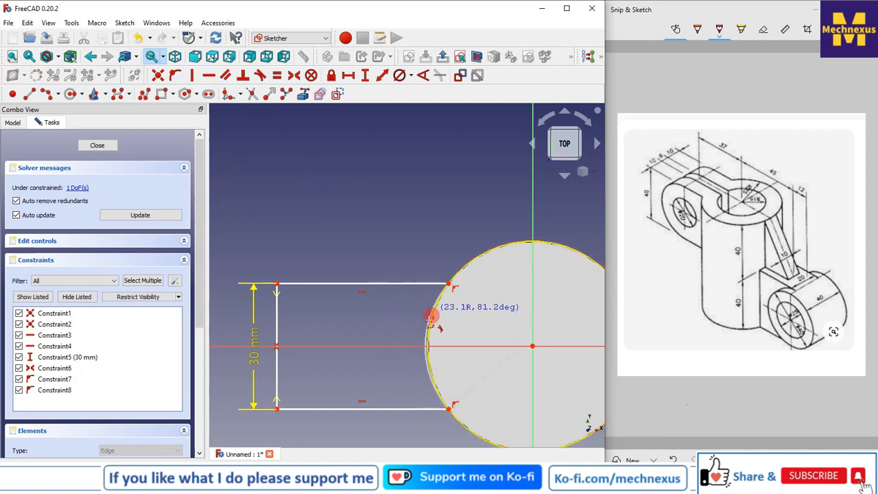
click(419, 336)
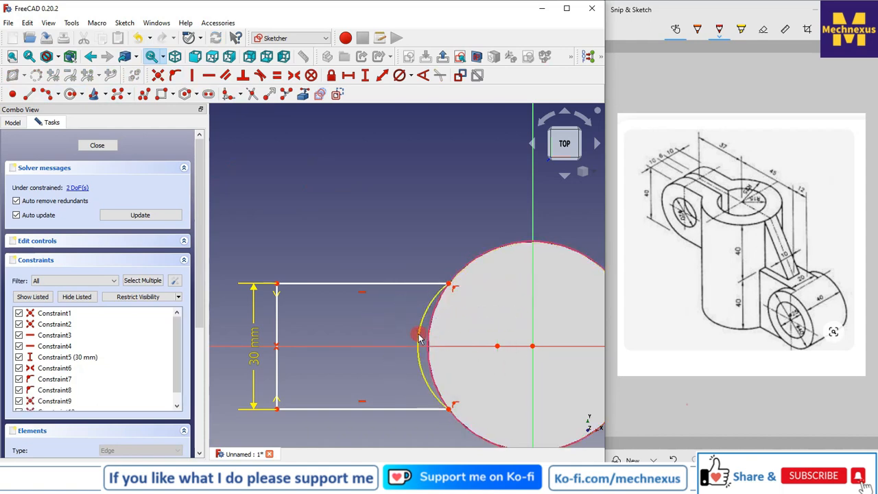
click(421, 338)
click(426, 337)
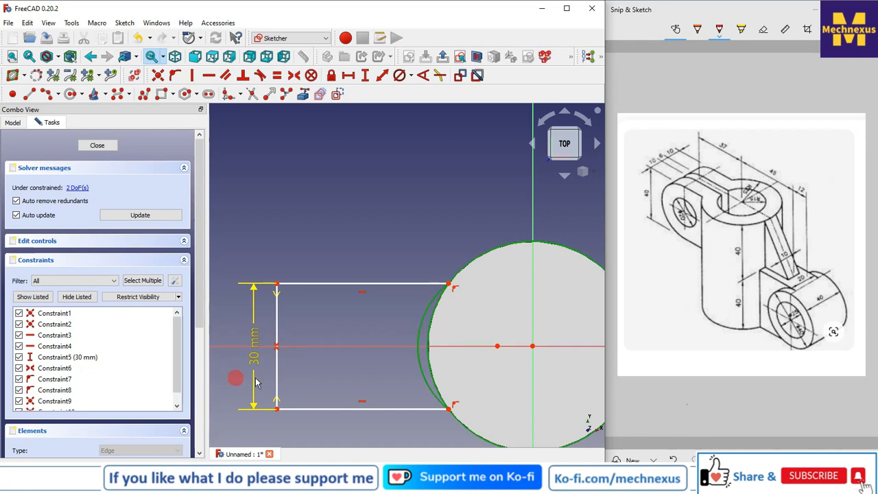
click(260, 76)
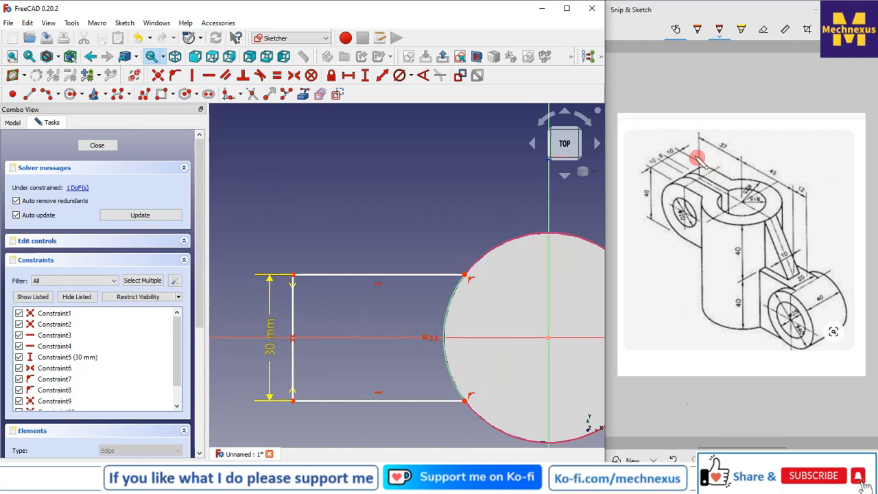
Step: Constrain the horizontal distance between the profile's outer corner and the origin to 57 mm, and close the sketch
click(744, 179)
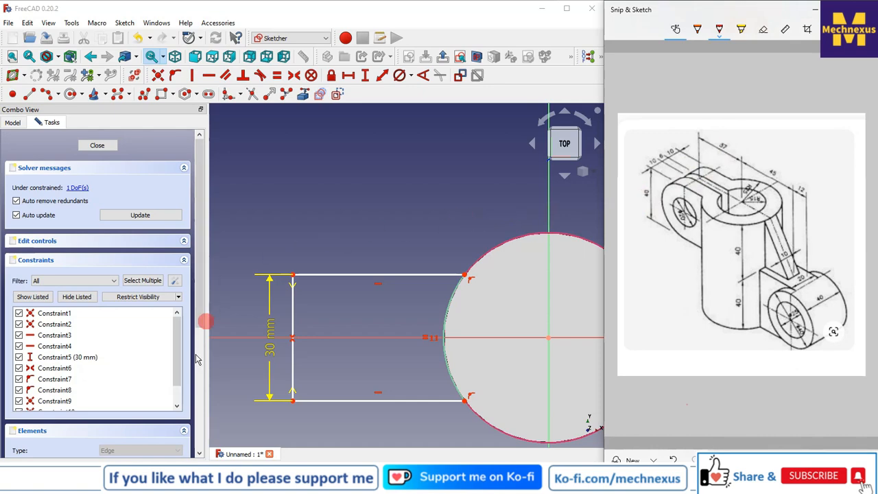
click(431, 352)
scroll(399, 332, down, 1)
scroll(399, 332, up, 1)
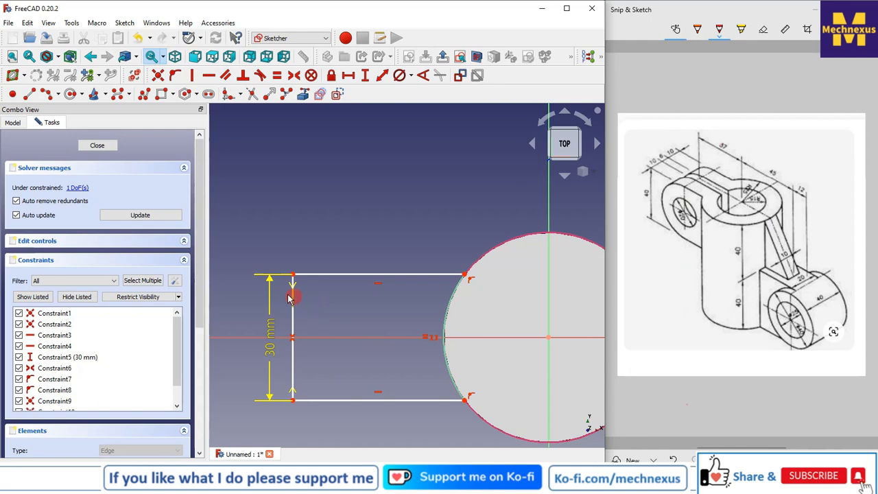
scroll(303, 300, down, 2)
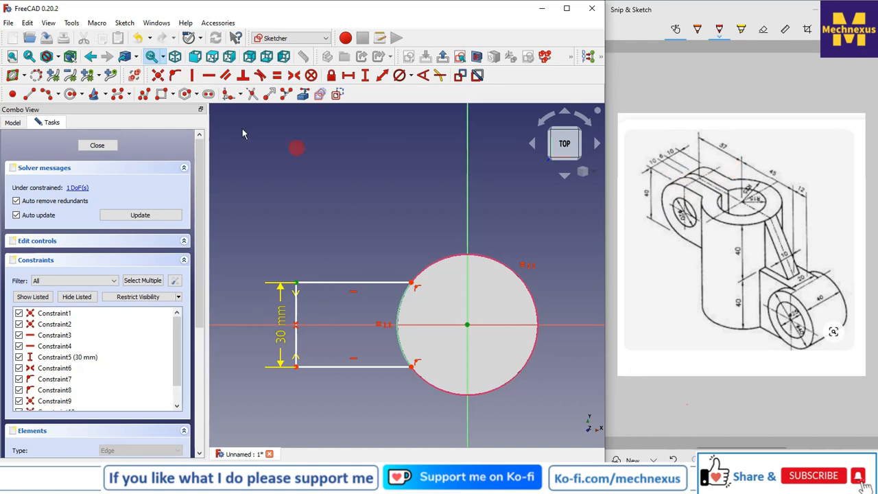
click(348, 74)
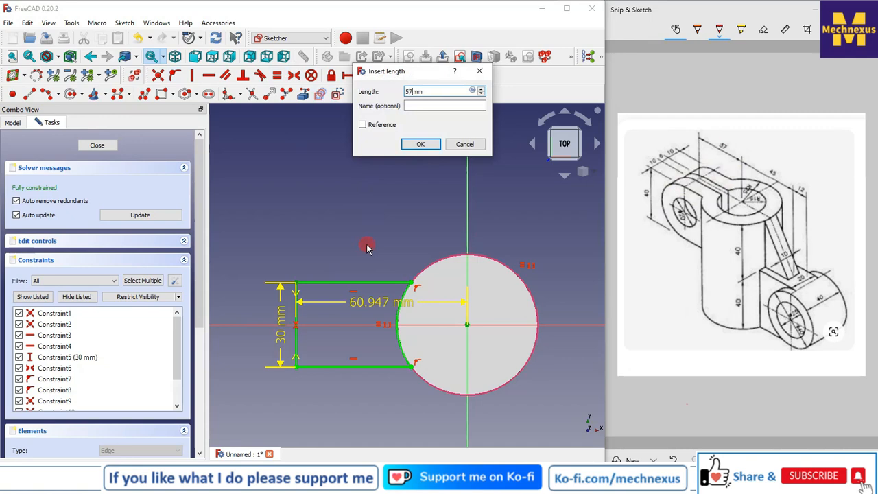
click(432, 146)
drag(383, 291, 386, 240)
click(103, 150)
Step: Pad the lug sketch 40 mm in the reversed direction, down alongside the cylinder
scroll(641, 331, down, 1)
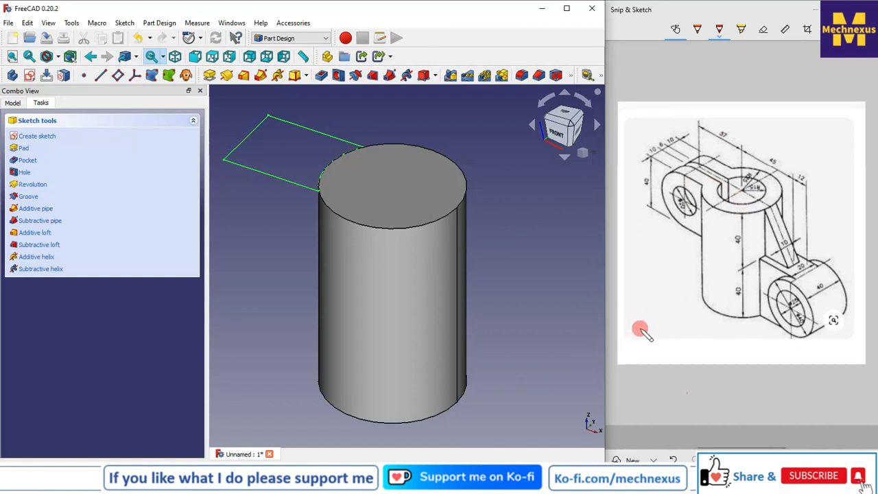
scroll(375, 235, up, 1)
scroll(377, 236, down, 5)
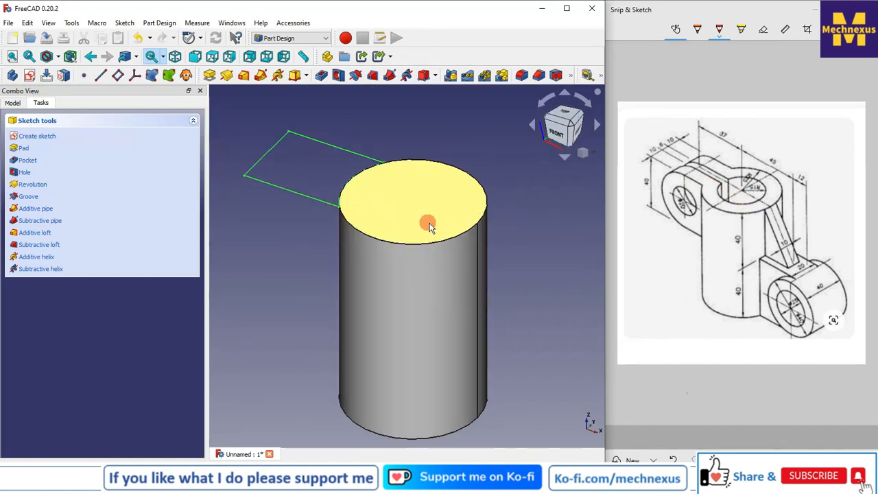
scroll(429, 226, down, 3)
click(337, 257)
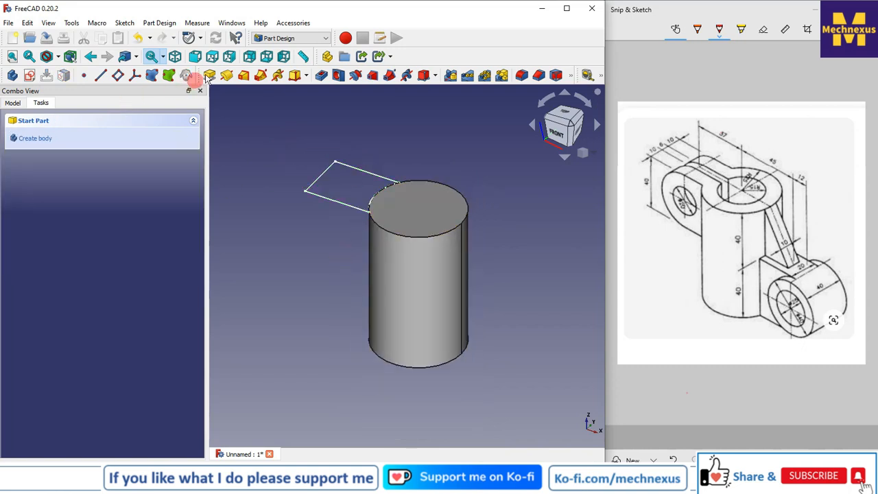
click(12, 102)
click(60, 181)
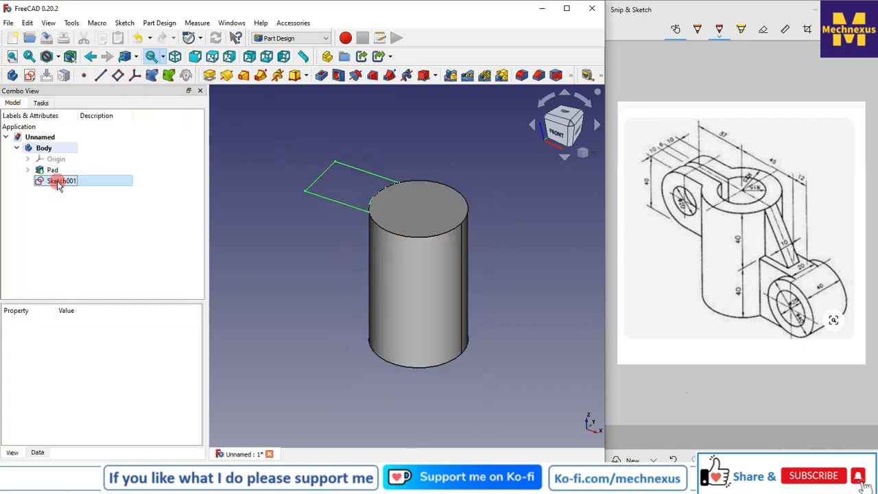
click(209, 75)
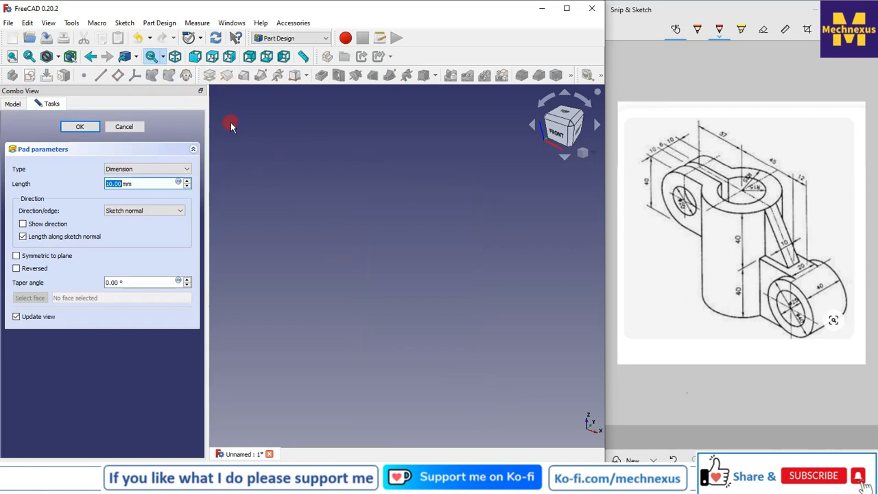
click(15, 268)
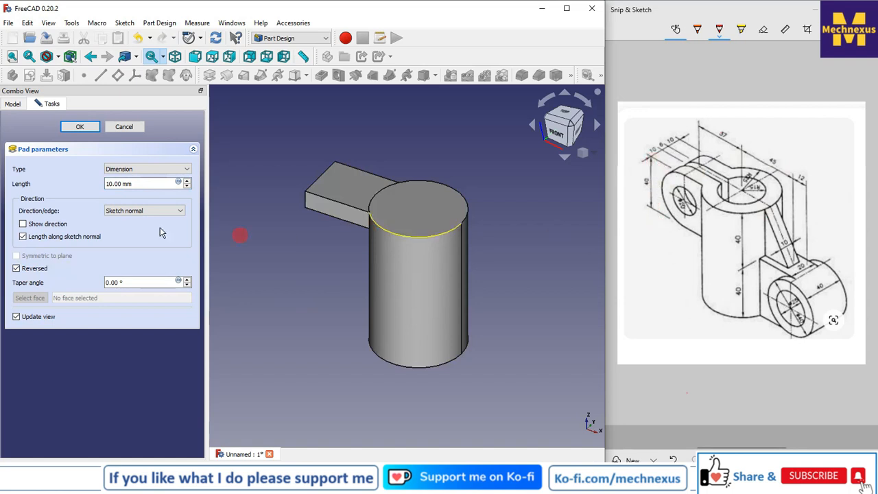
drag(143, 182, 2, 179)
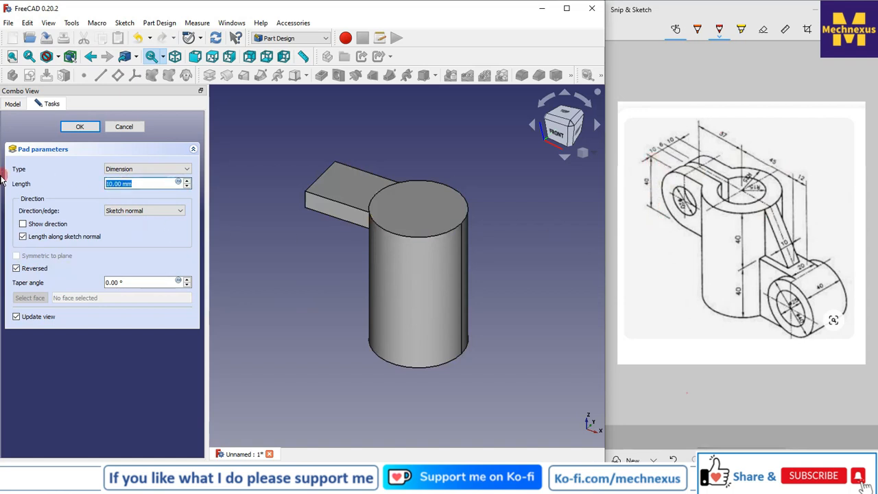
click(78, 127)
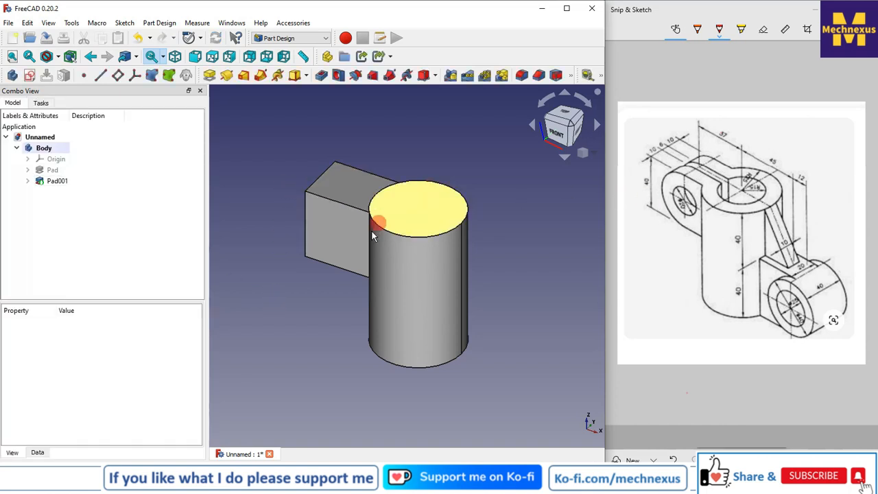
Step: Fillet the upper and lower edges of the lug's outer end face with a 19.99 mm radius
middle_drag(318, 312, 346, 206)
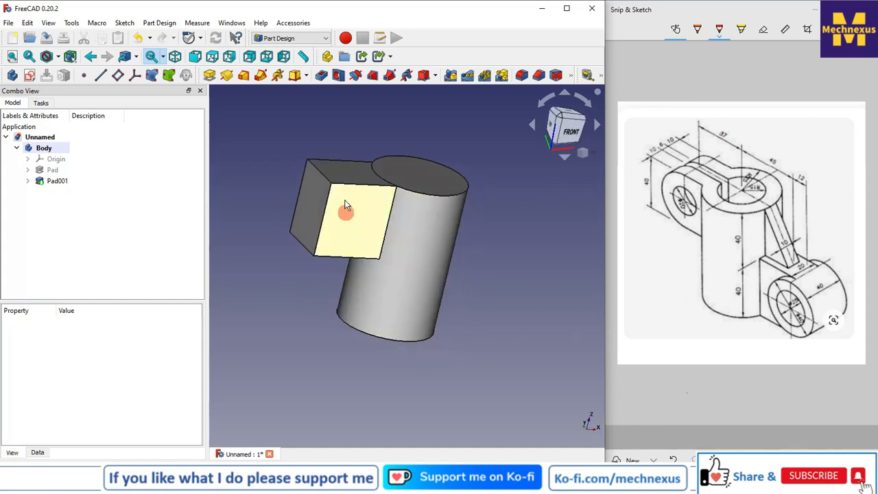
click(318, 170)
ctrl+click(304, 247)
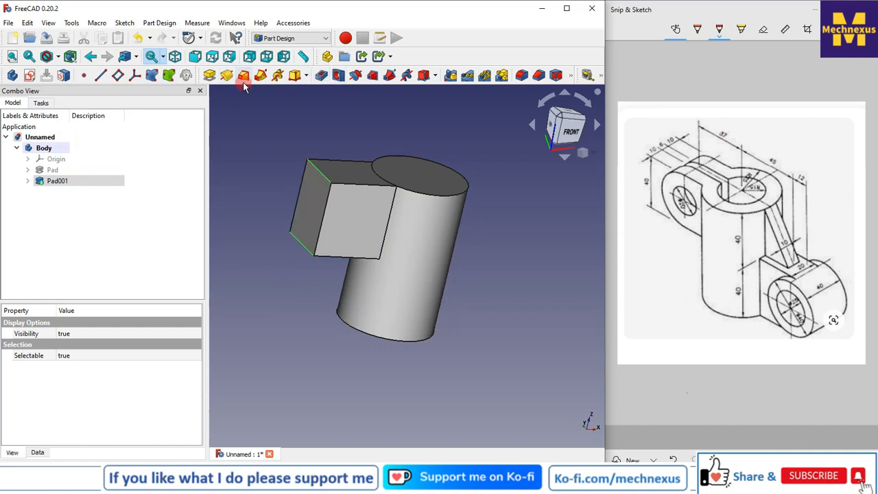
click(521, 76)
drag(156, 291, 55, 292)
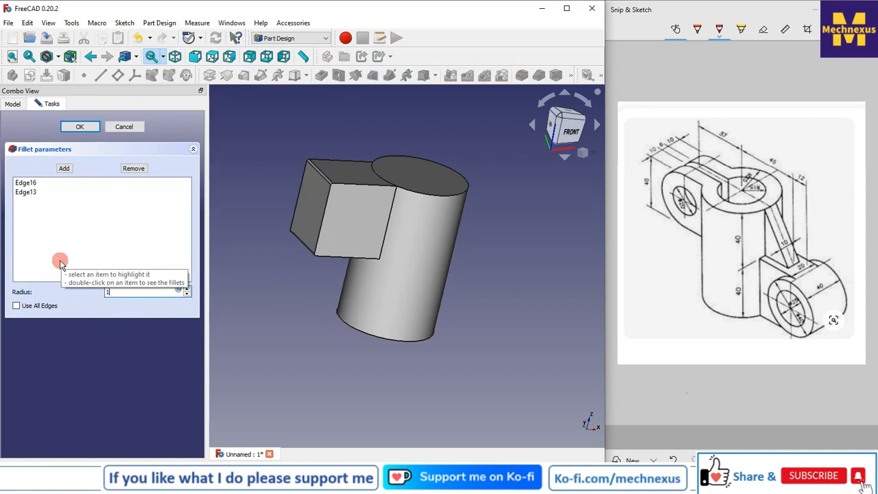
text(19.99)
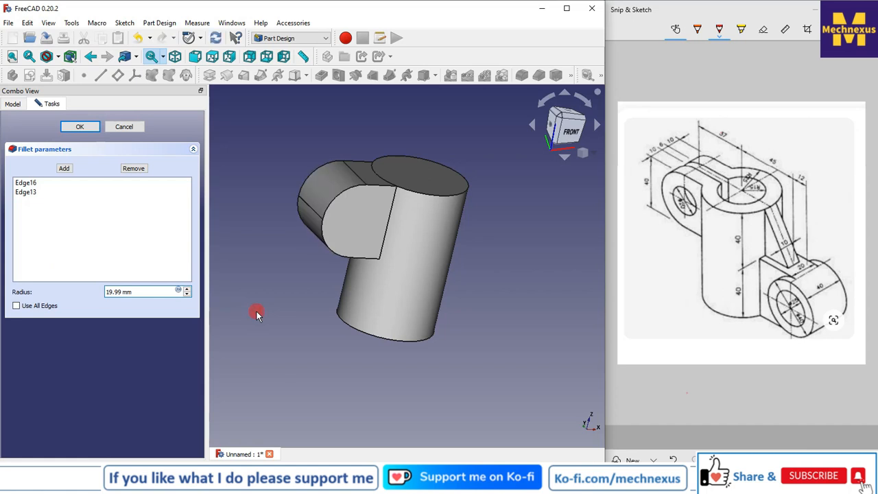
scroll(343, 199, up, 5)
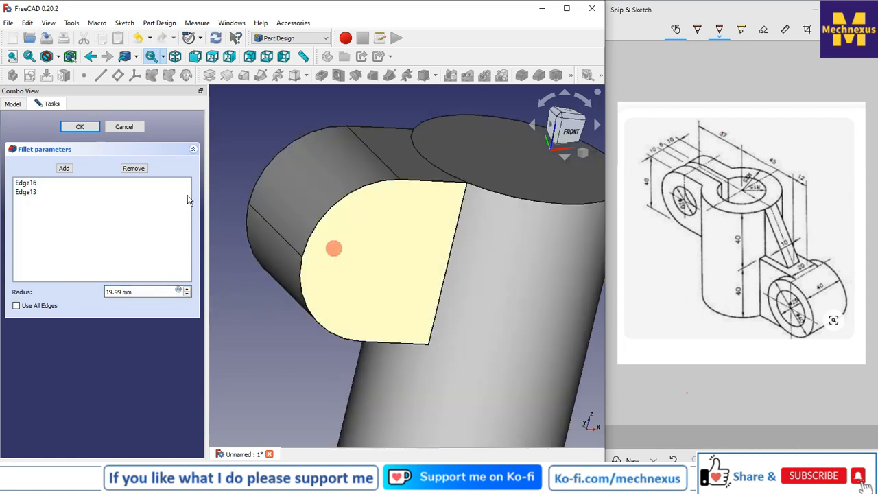
click(79, 128)
scroll(323, 247, down, 4)
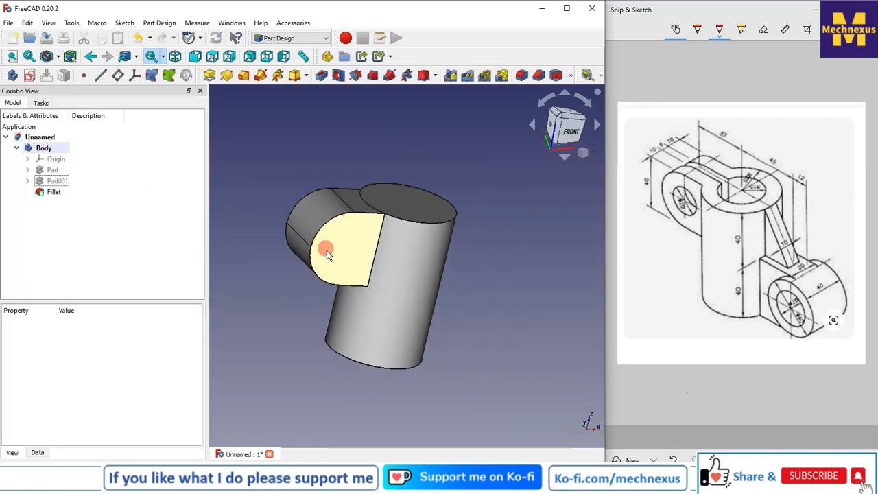
Step: Switch the model to the isometric view to examine the rounded lug and the cylinder's top face
middle_drag(331, 260, 412, 270)
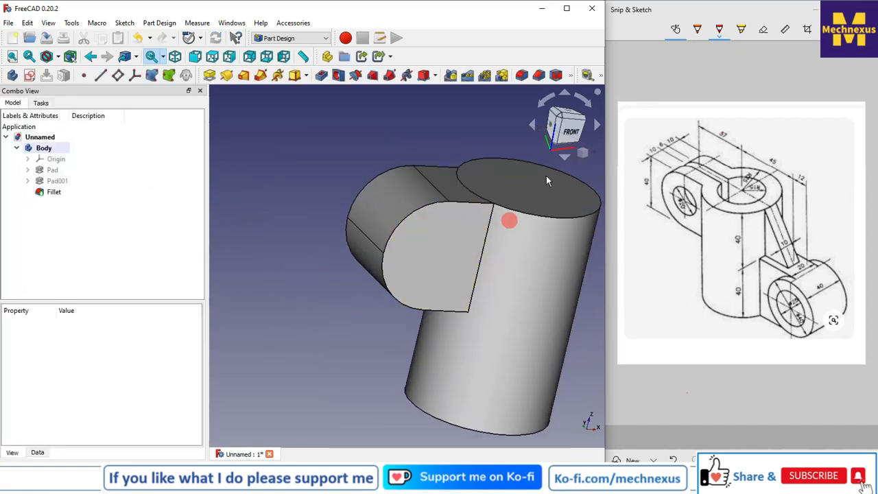
right_click(588, 152)
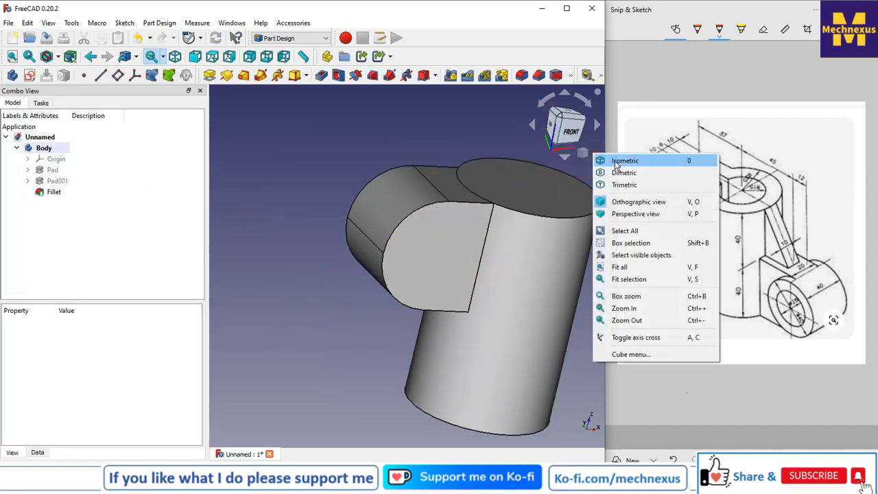
click(616, 163)
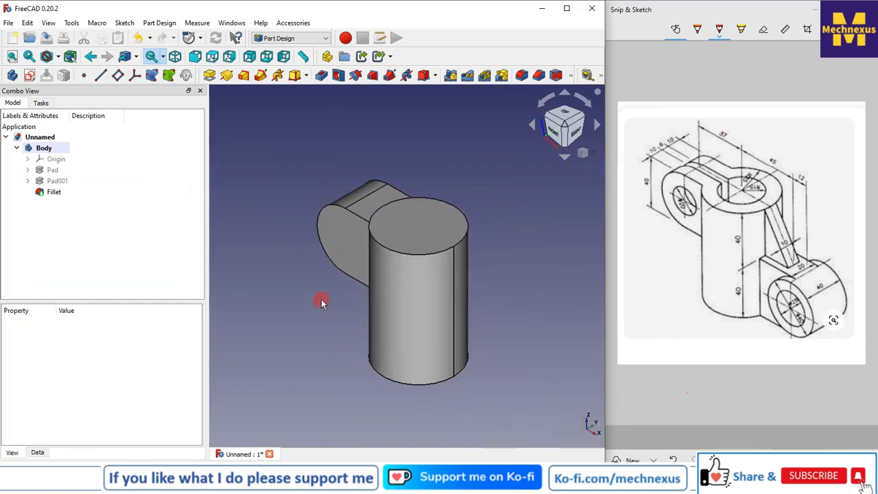
scroll(321, 299, up, 1)
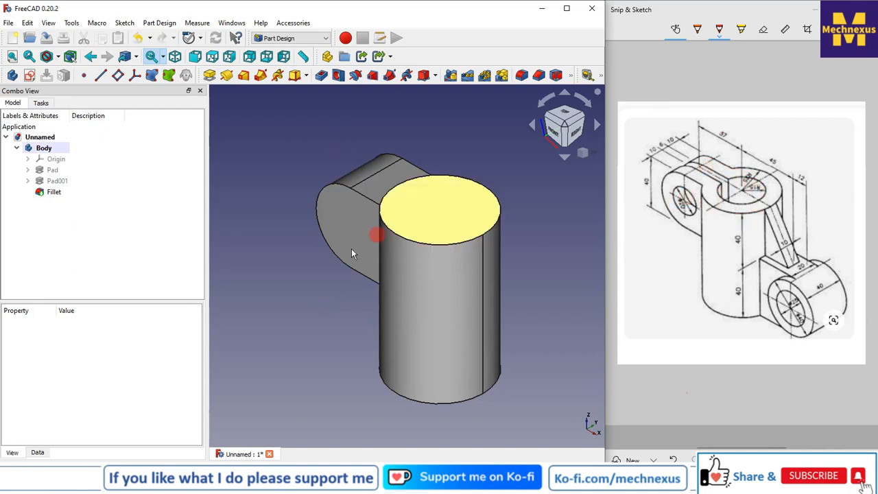
click(429, 210)
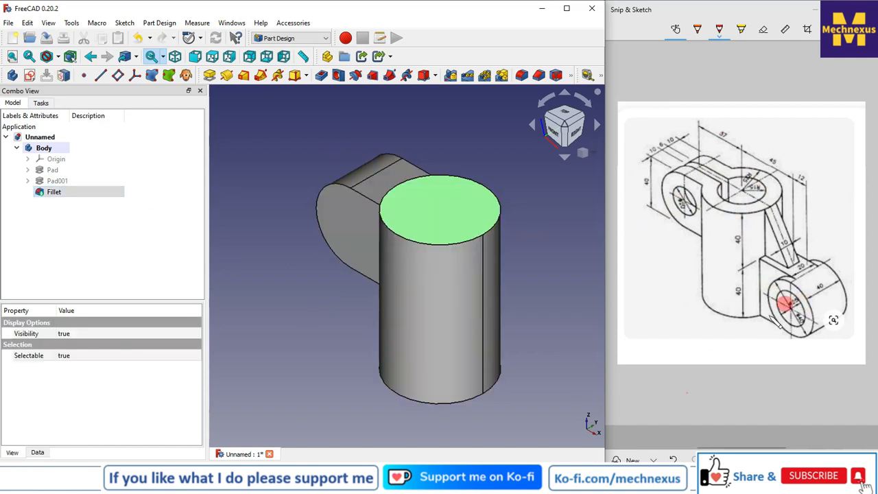
click(341, 369)
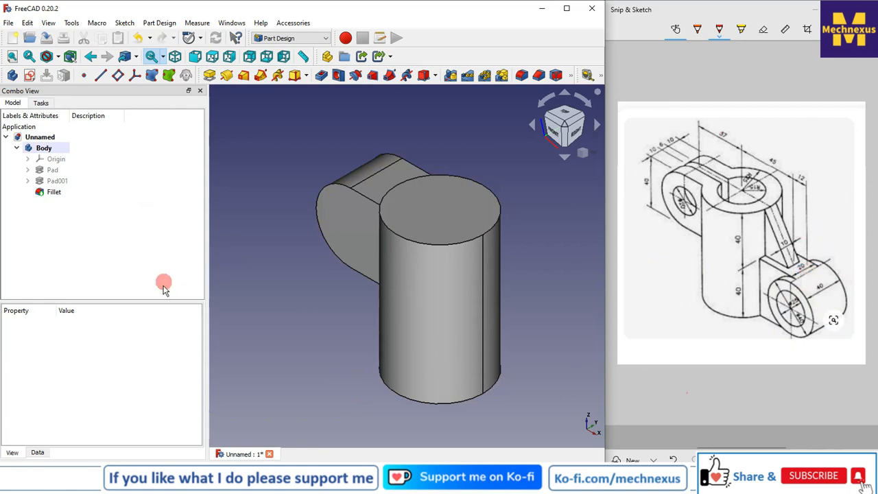
Step: Start a new sketch on the cylinder's bottom face and show it in the isometric view
scroll(330, 234, down, 2)
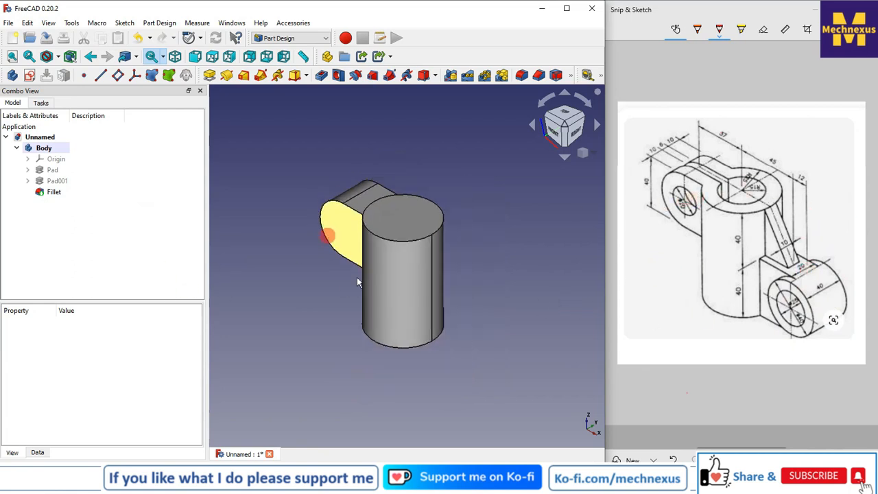
middle_drag(437, 352, 434, 297)
click(414, 358)
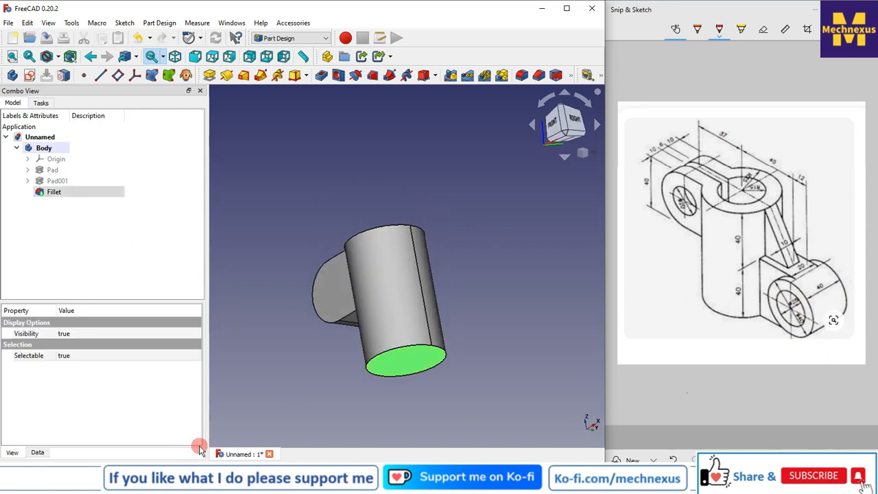
click(31, 76)
click(596, 173)
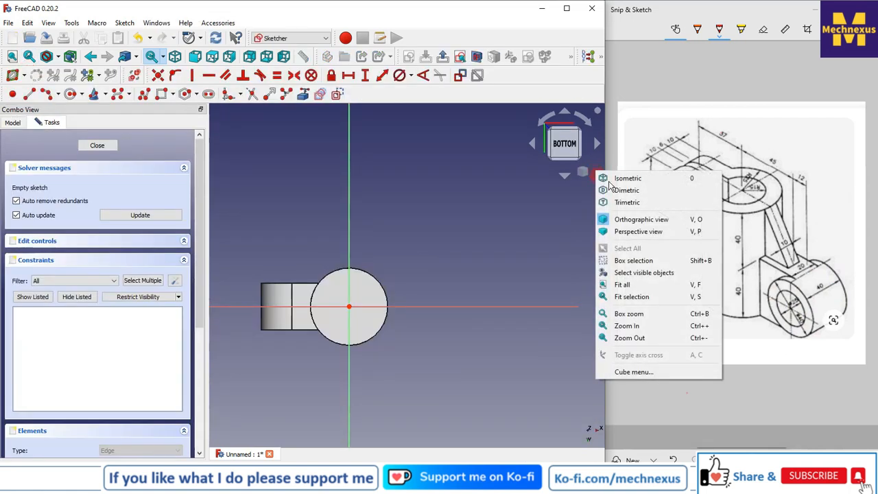
click(603, 179)
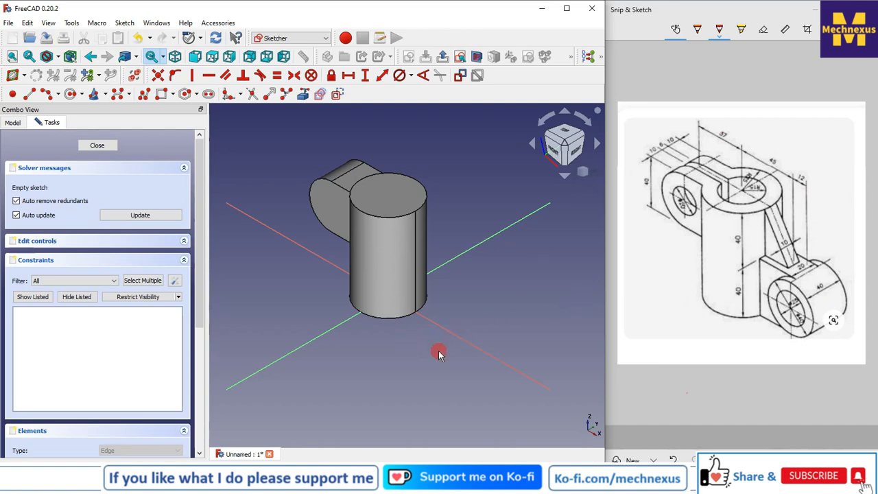
Step: Project the cylinder's bottom circular edge into the sketch as external geometry and return to the isometric view
middle_drag(443, 356, 442, 309)
scroll(437, 371, up, 4)
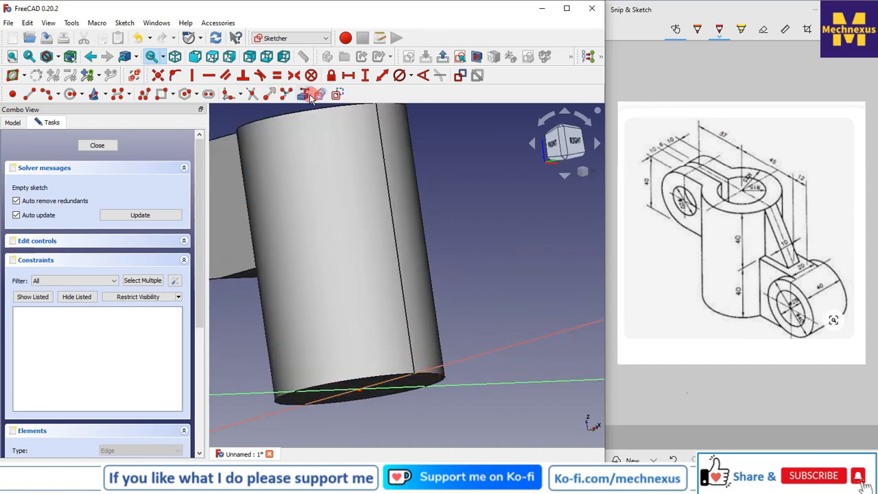
click(441, 375)
click(593, 170)
click(610, 177)
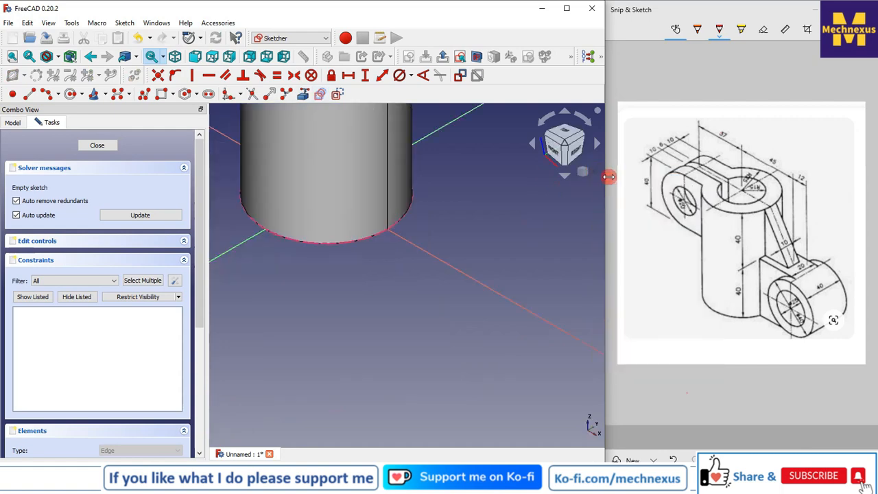
Step: Sketch a rectangle about 42 mm high across the horizontal axis, clear of the cylinder on the side opposite the lug
click(162, 94)
click(417, 278)
click(590, 297)
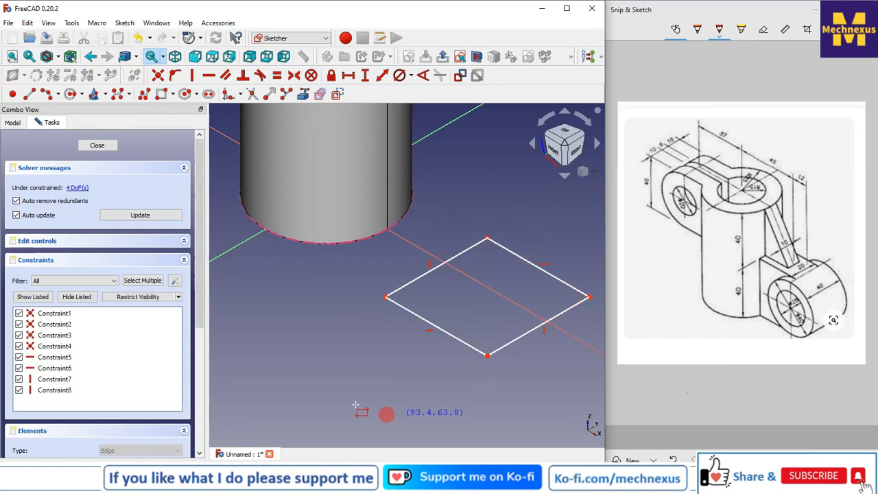
scroll(455, 328, down, 2)
scroll(454, 340, up, 2)
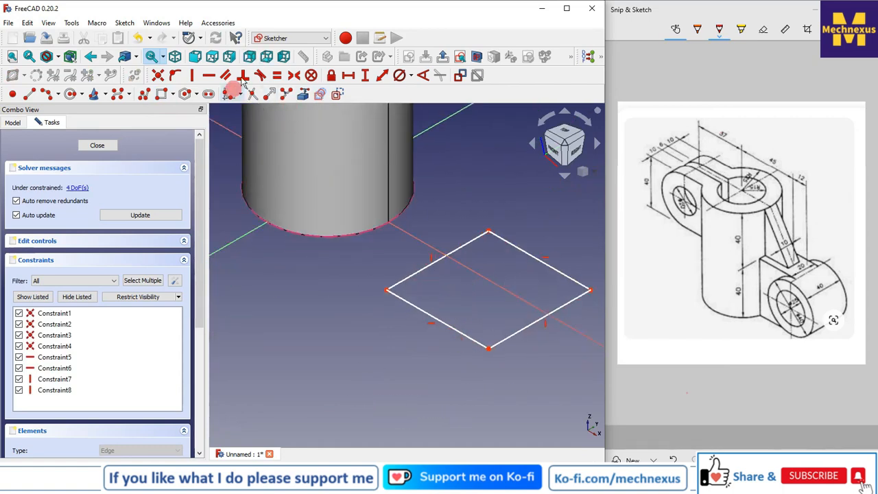
click(294, 75)
click(492, 347)
scroll(436, 357, down, 2)
scroll(472, 344, up, 2)
click(421, 375)
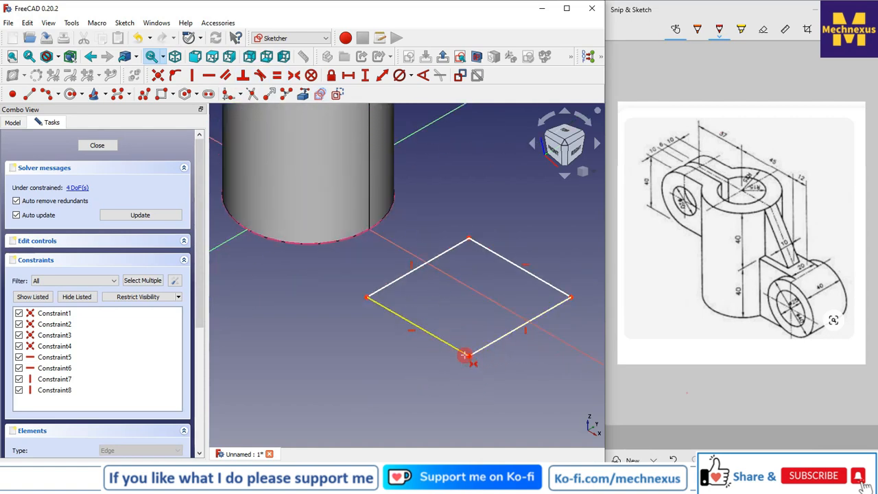
click(469, 354)
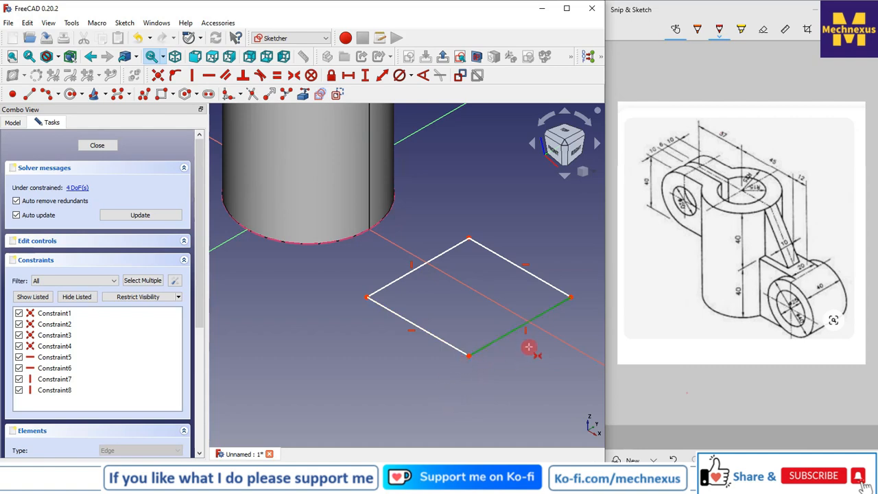
click(563, 129)
click(477, 301)
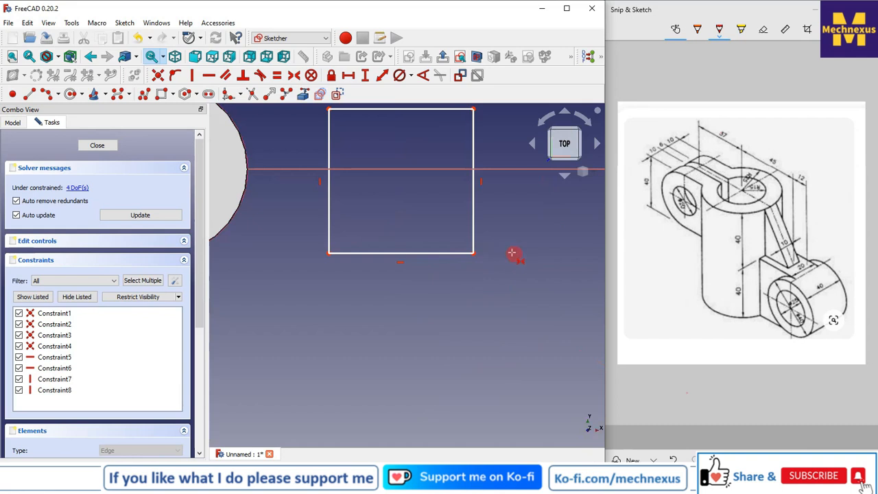
scroll(497, 252, up, 5)
scroll(396, 382, down, 4)
scroll(447, 318, up, 2)
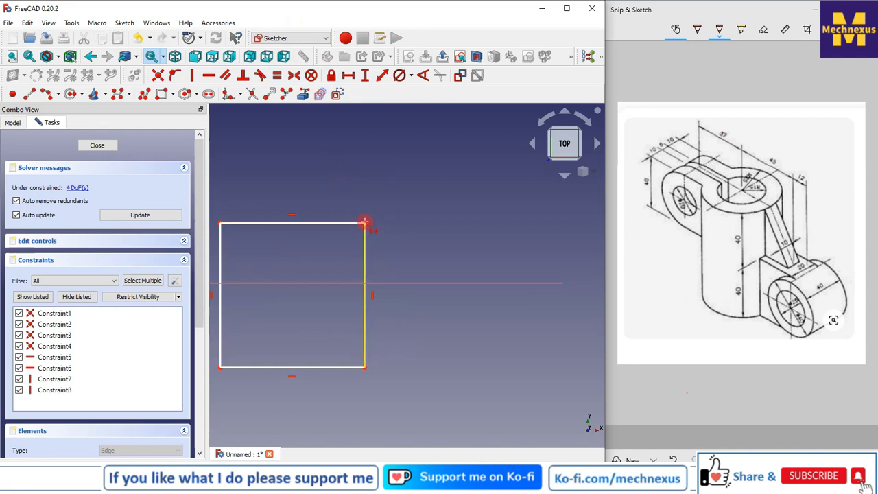
right_click(419, 300)
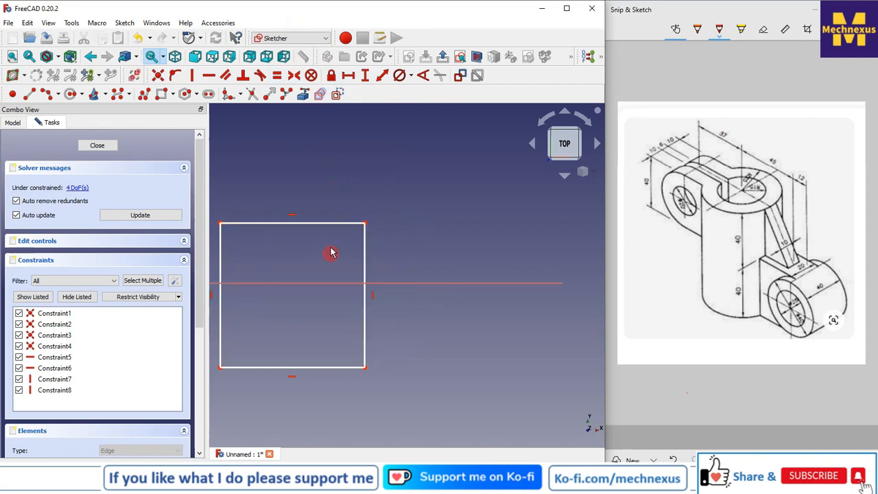
Step: Constrain the vertical length of the rectangle's outer side to 40 mm
click(365, 75)
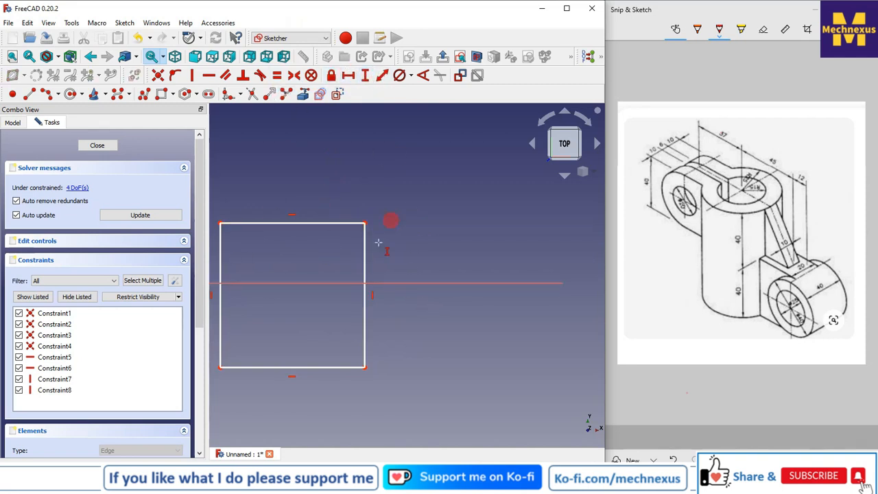
click(364, 254)
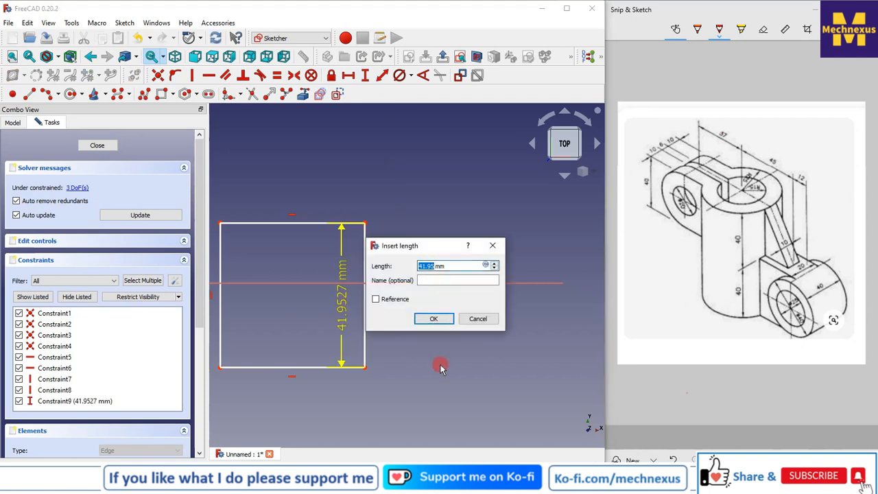
key(Return)
scroll(448, 353, down, 3)
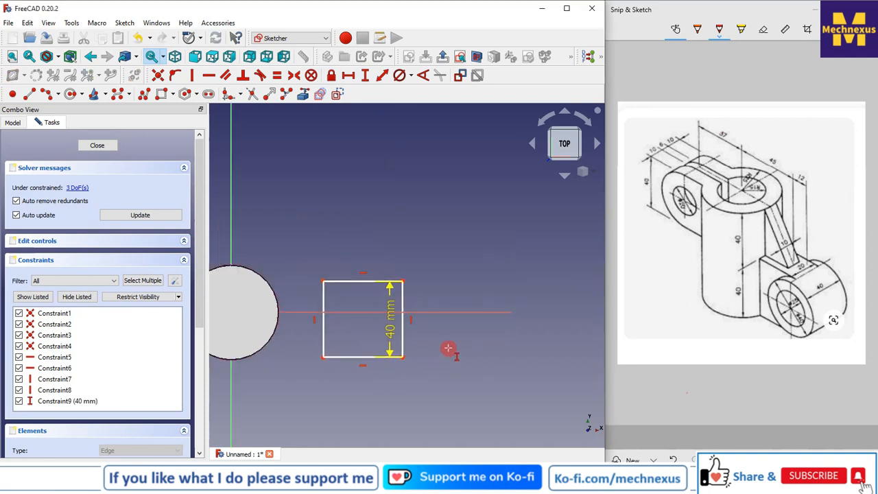
click(59, 56)
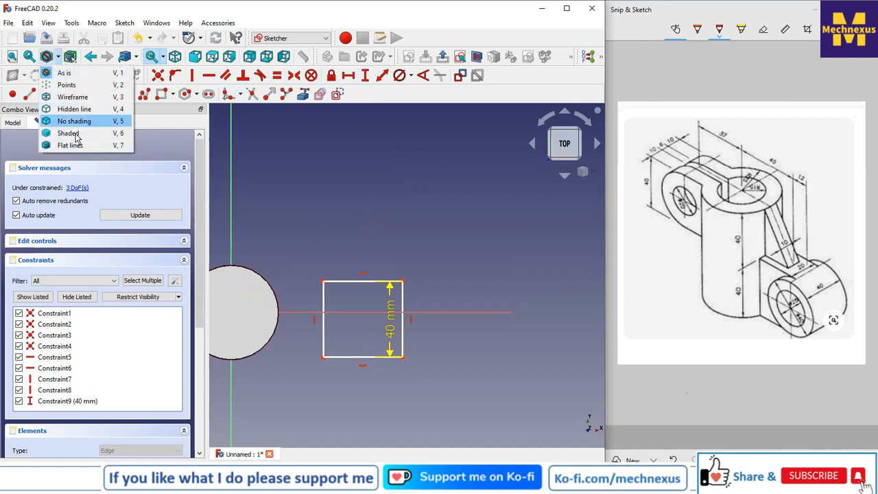
click(72, 97)
scroll(252, 313, up, 2)
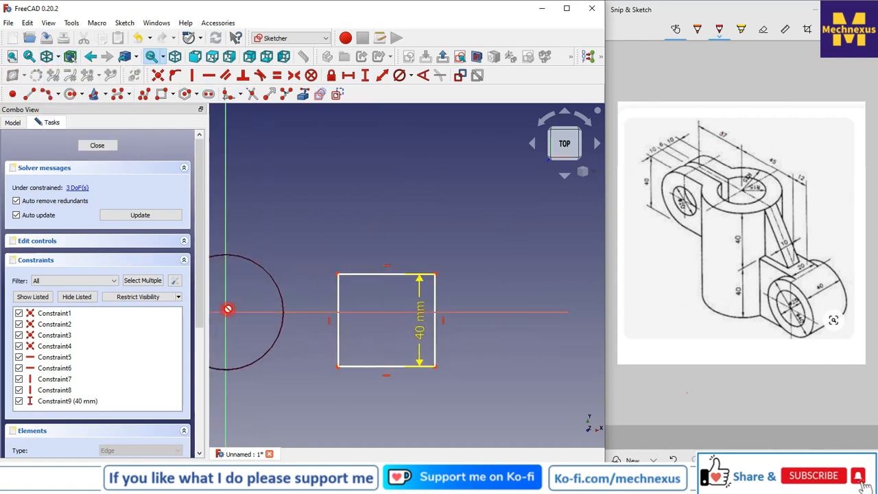
click(247, 324)
key(i)
click(480, 337)
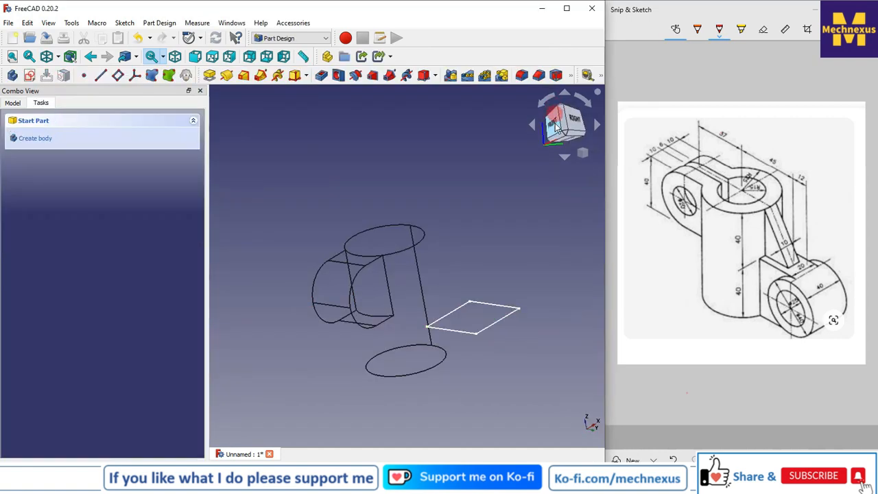
click(58, 57)
click(68, 144)
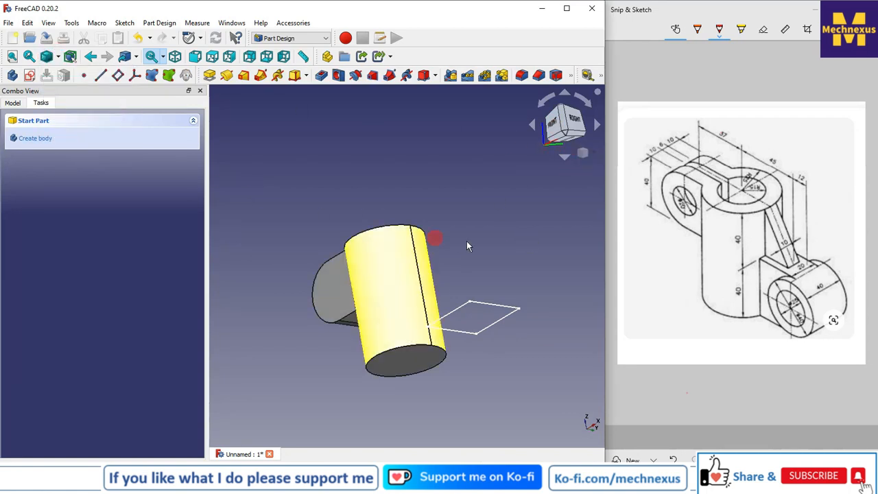
Step: Reopen the rectangle's sketch for editing and orient the model to the bottom view
click(12, 103)
click(59, 204)
double_click(59, 204)
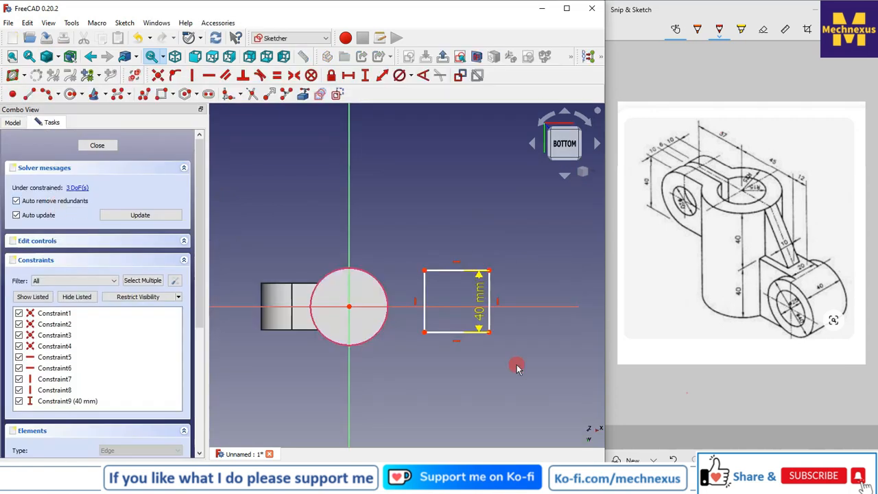
click(582, 171)
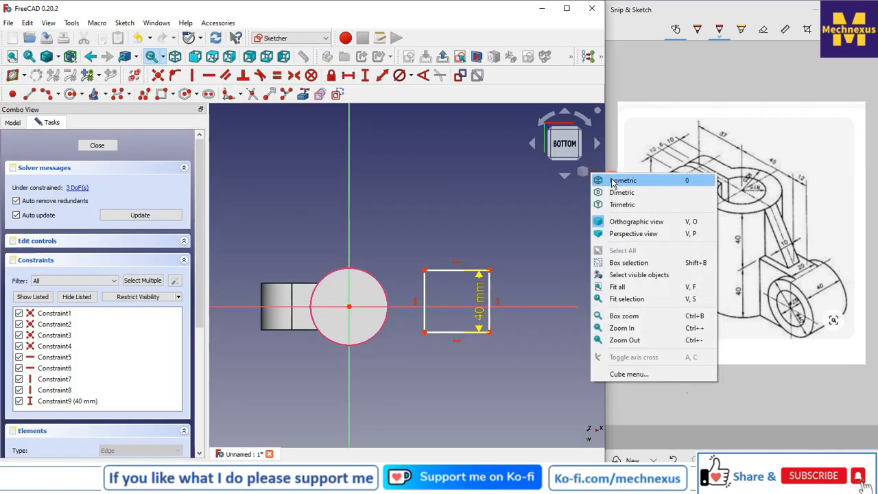
click(614, 180)
click(555, 162)
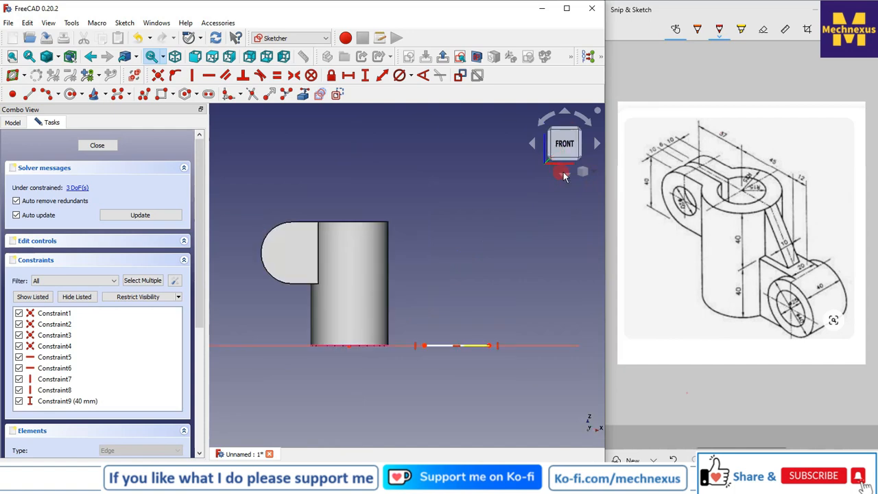
click(565, 113)
click(565, 114)
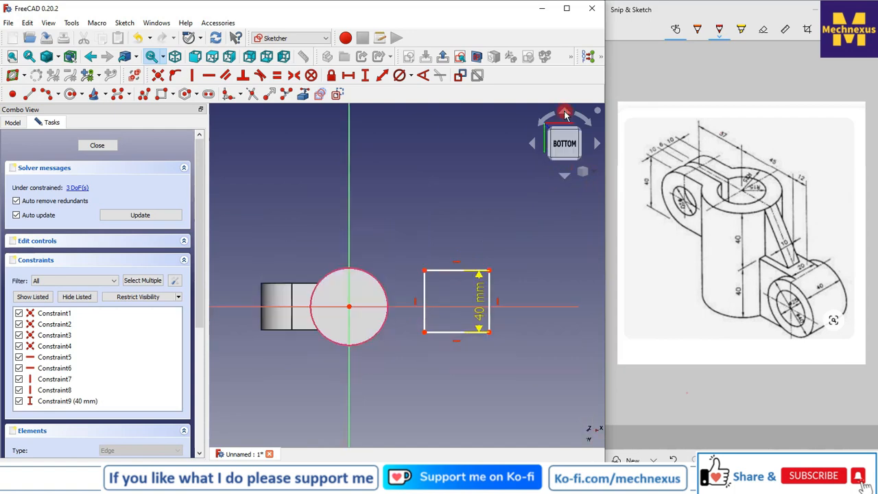
Step: Constrain the vertical distance between the origin and the rectangle's upper outer corner to 20 mm
scroll(494, 312, up, 3)
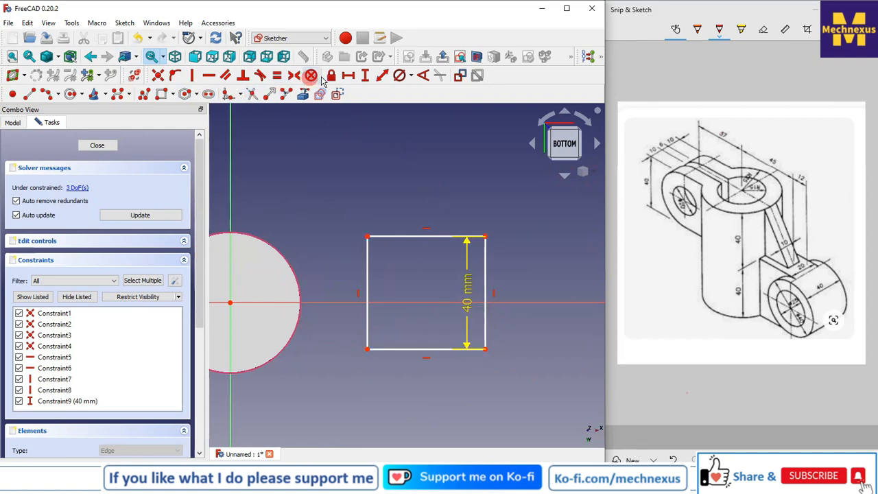
click(364, 76)
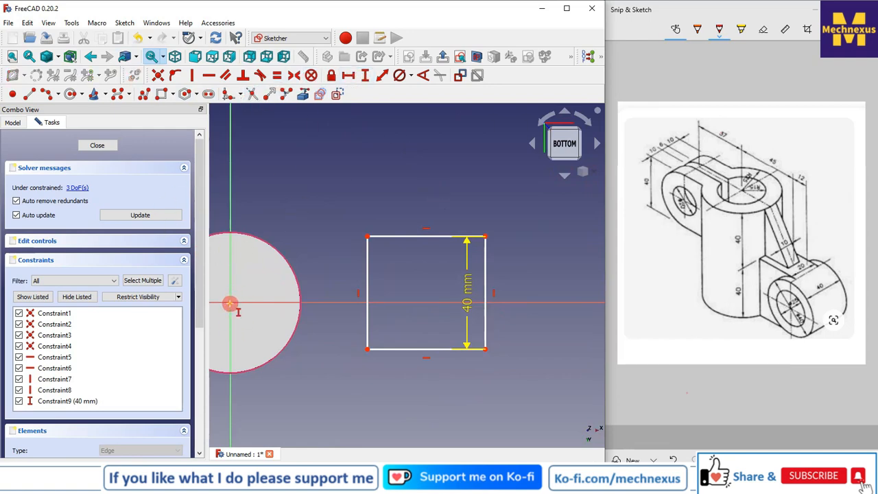
click(230, 303)
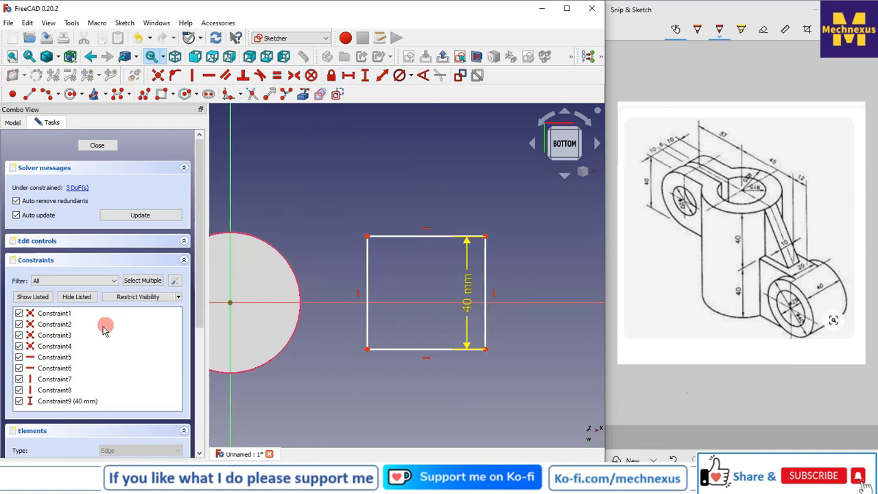
click(484, 237)
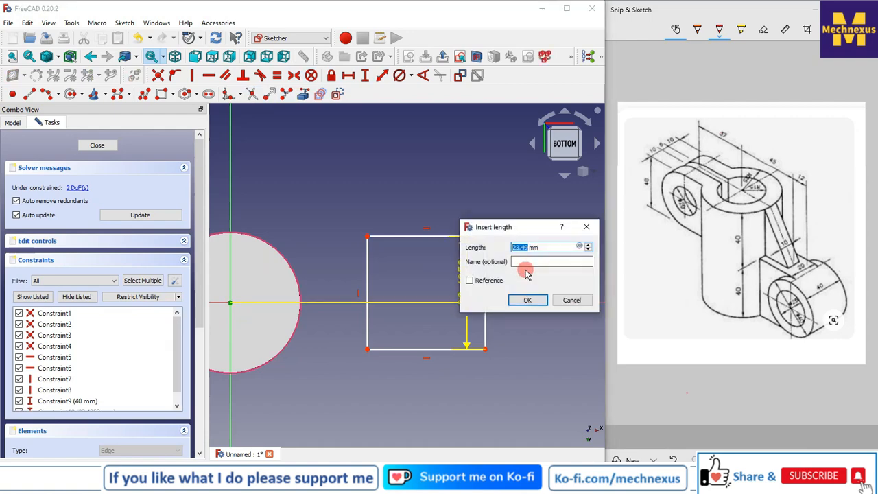
key(Return)
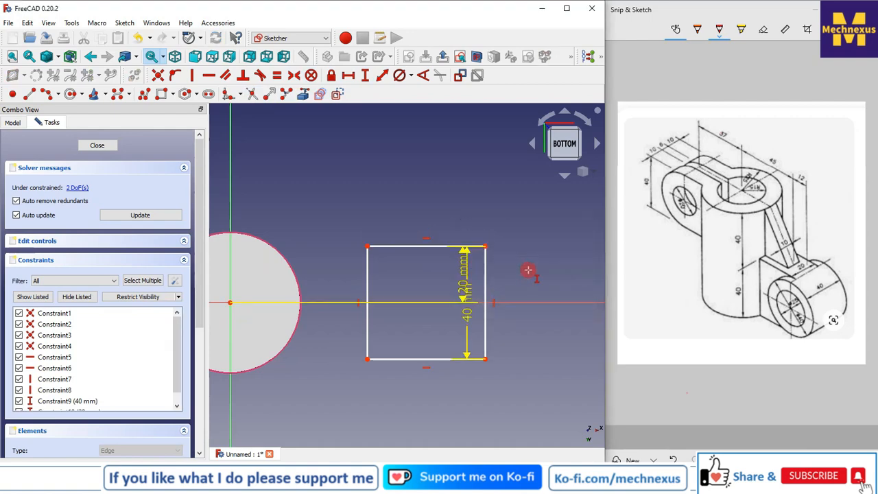
Step: Move both vertical dimensions clear of the rectangle and delete the 20 mm distance constraint
drag(462, 281, 529, 280)
drag(470, 294, 563, 306)
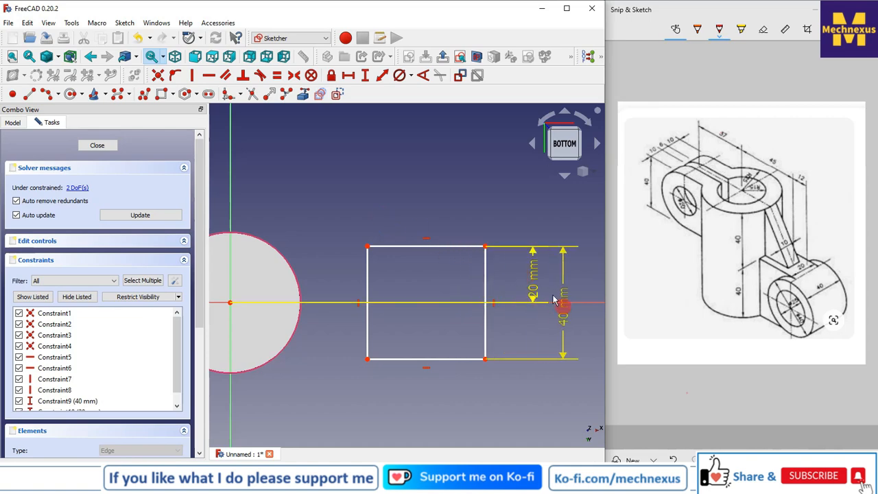
click(535, 284)
key(Delete)
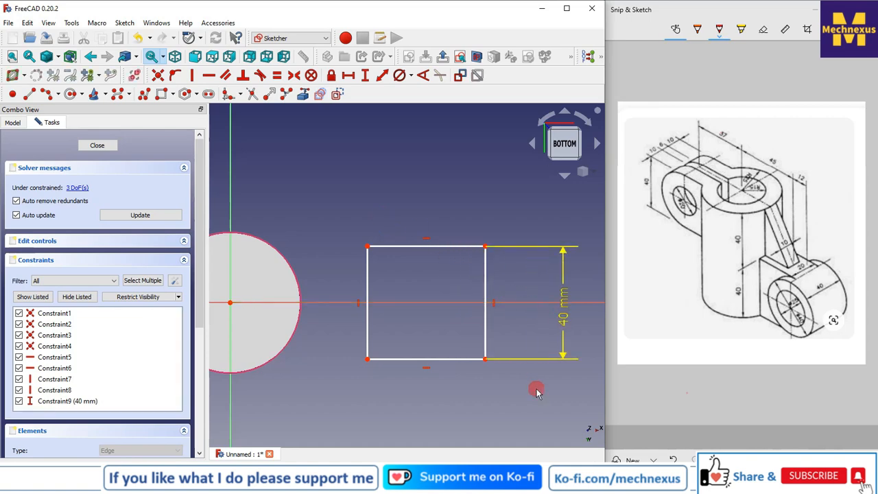
Step: Make the rectangle's two outer corners symmetric about the sketch's horizontal axis
click(294, 76)
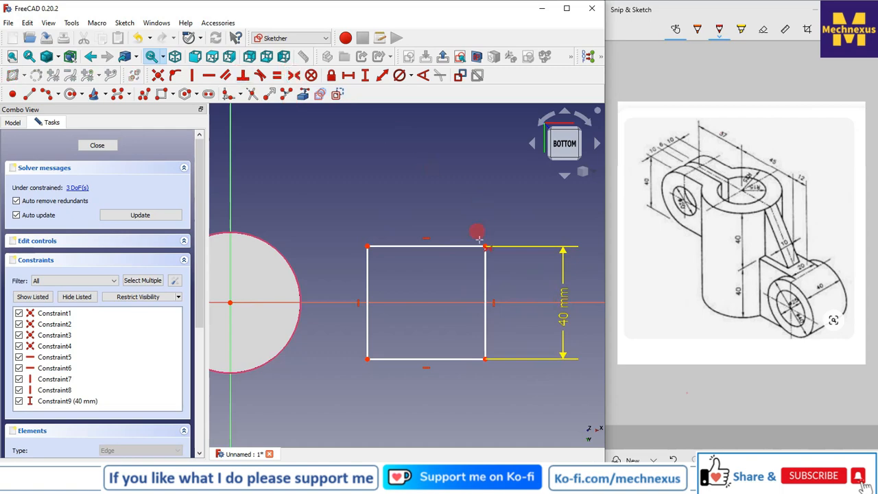
click(486, 248)
click(486, 359)
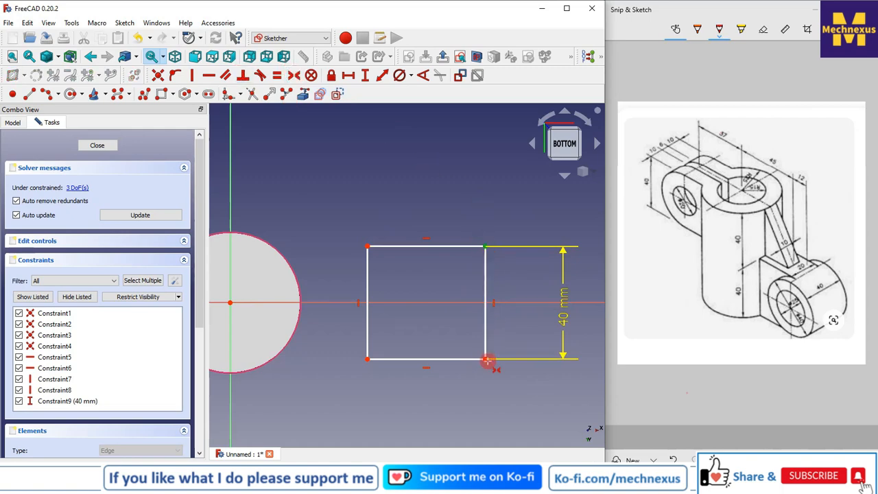
click(461, 303)
Step: Stretch the rectangle's inner side toward the origin so that it lies inside the cylinder's circle
scroll(438, 266, down, 3)
scroll(490, 387, up, 2)
drag(381, 302, 298, 302)
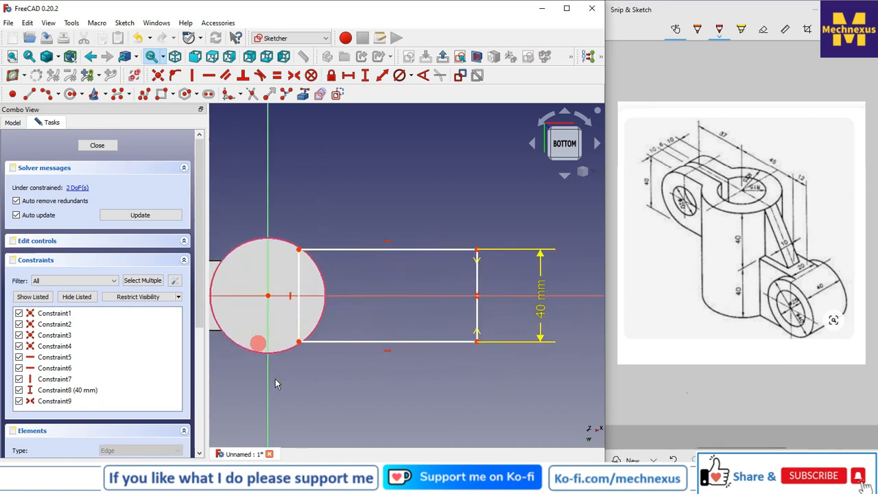
Step: Constrain the horizontal distance from the origin to the rectangle's lower outer corner to 57 mm and place the dimension below the profile
click(268, 296)
click(477, 340)
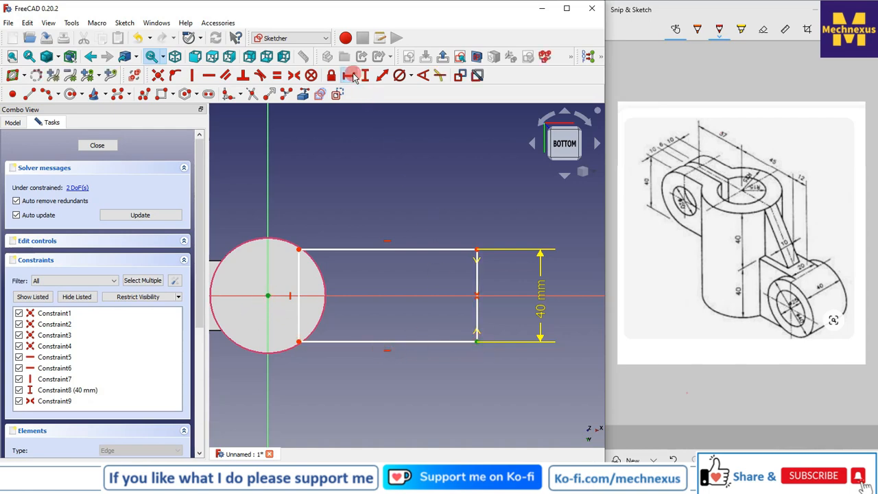
click(348, 74)
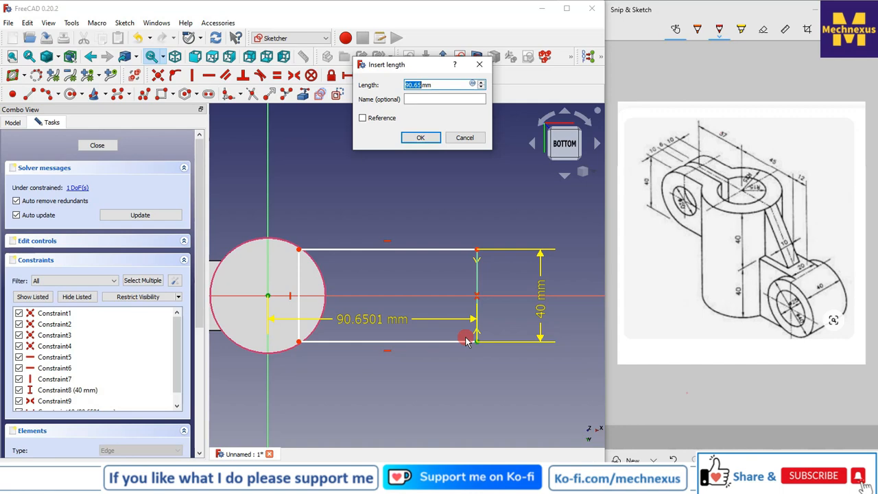
click(422, 138)
click(411, 365)
drag(339, 322, 349, 395)
click(480, 393)
scroll(334, 328, up, 2)
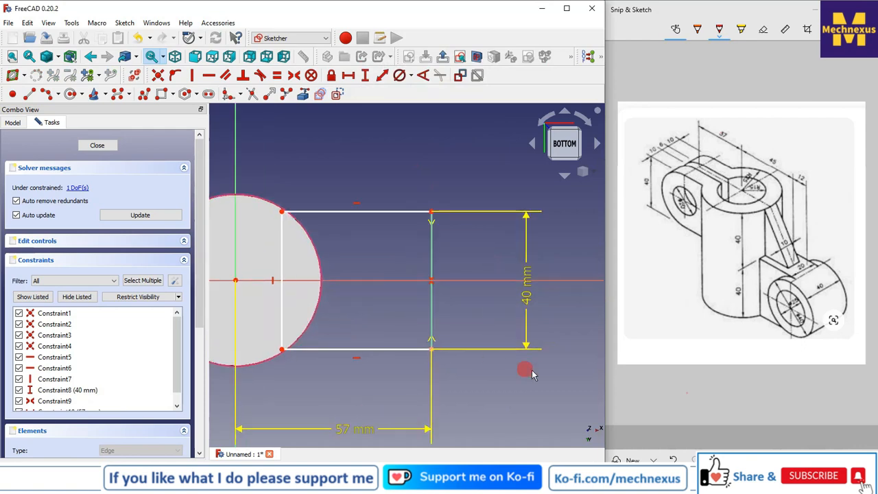
scroll(532, 370, down, 2)
scroll(408, 322, up, 1)
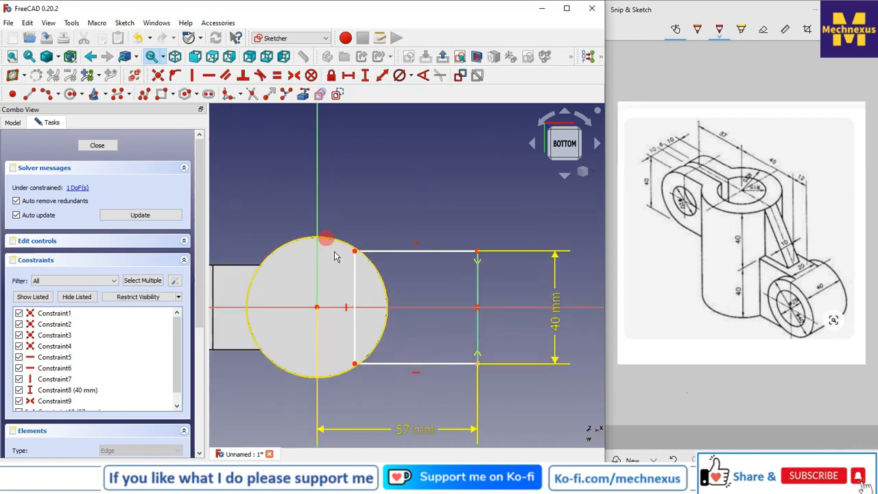
Step: Delete the rectangle's inner side and constrain the free ends of both horizontal lines onto the cylinder's circle
mouse_move(354, 283)
mouse_down()
mouse_move(412, 232)
mouse_move(412, 368)
mouse_move(414, 354)
mouse_up()
key(Delete)
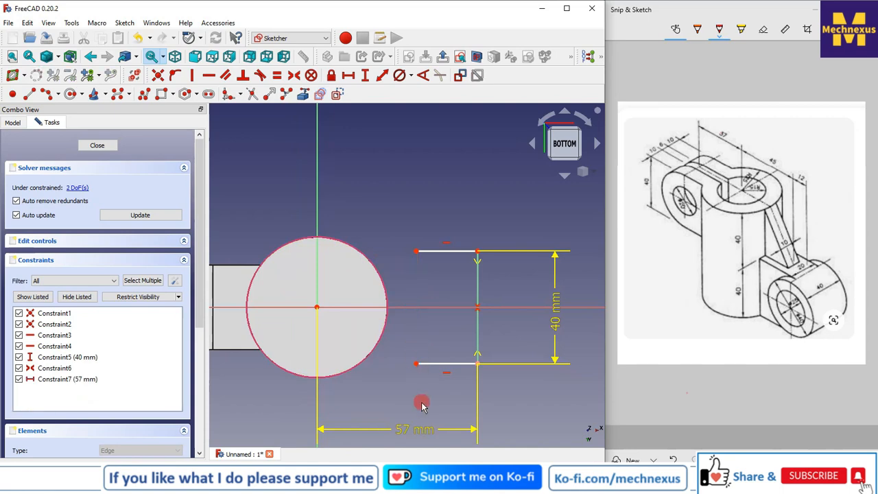
click(416, 252)
click(371, 266)
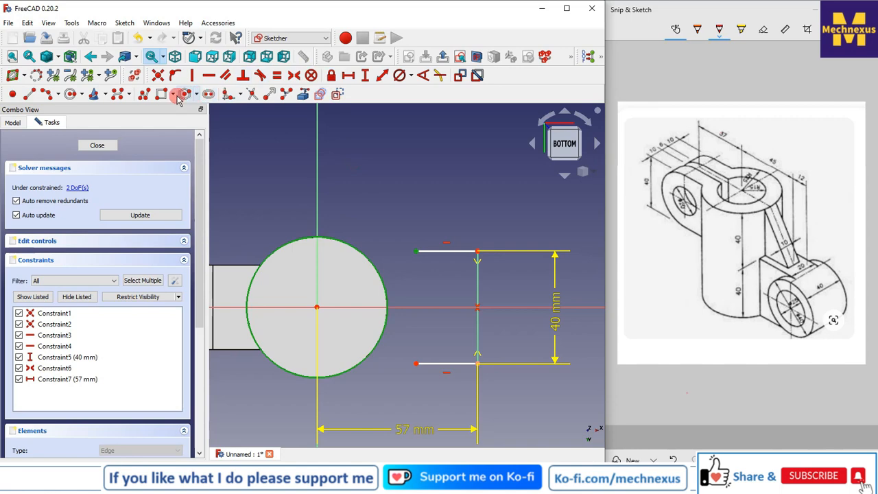
click(176, 76)
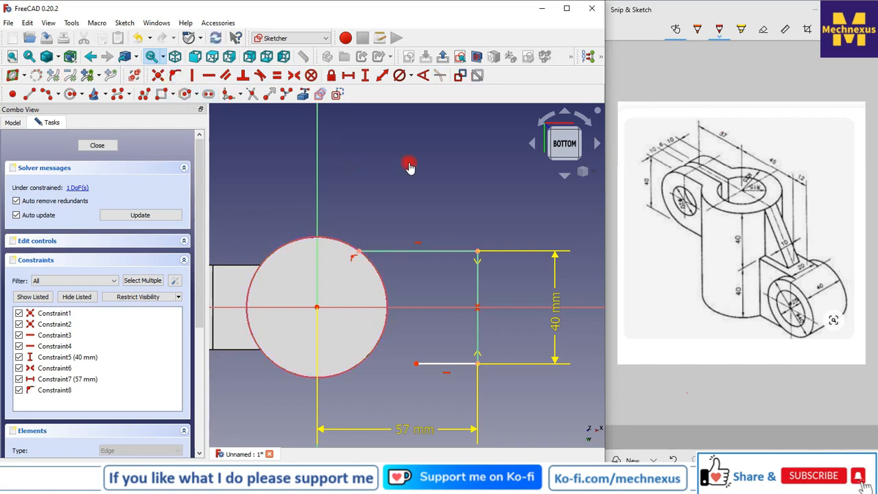
click(417, 365)
click(374, 350)
click(176, 76)
Step: Close the profile's inner side with an arc joining the two line ends on the cylinder's circle
scroll(445, 230, down, 2)
scroll(434, 291, up, 2)
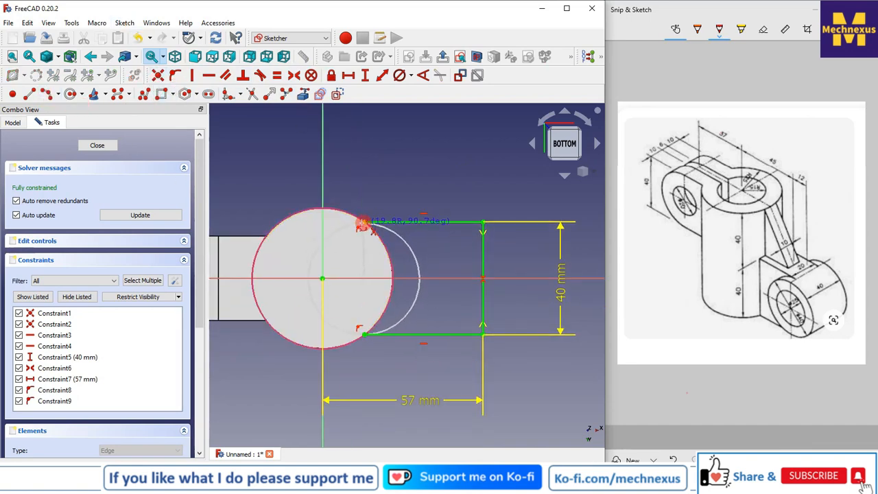
click(405, 271)
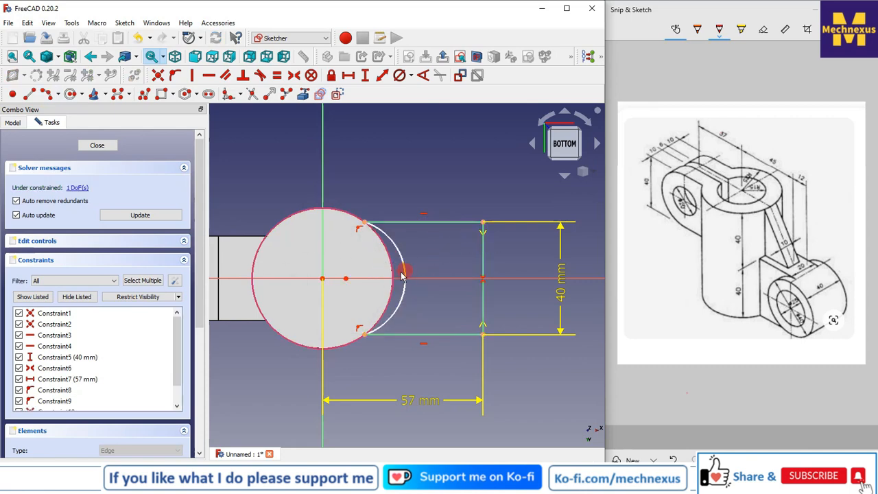
click(290, 275)
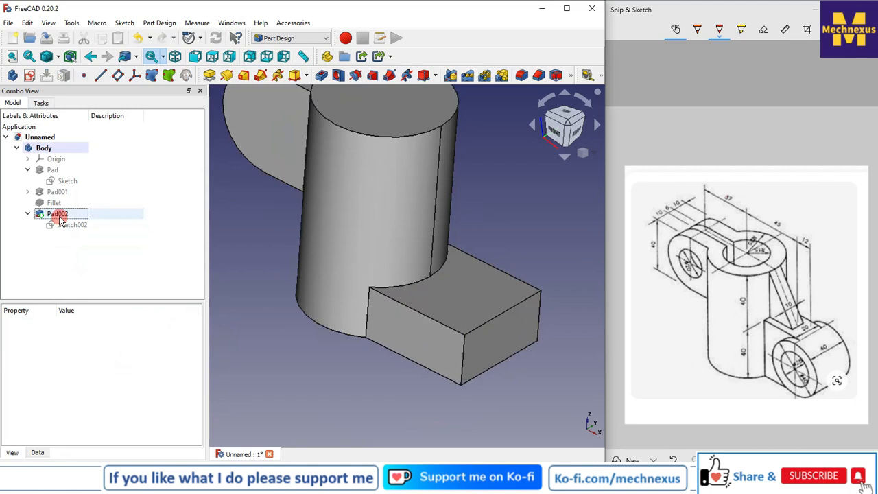
Step: Set the lower arm's pad length to 40 mm
right_click(59, 216)
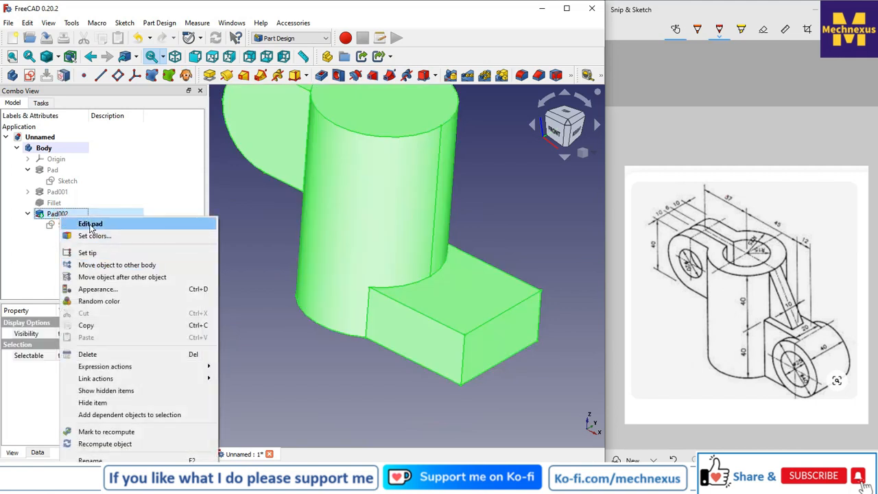
click(92, 224)
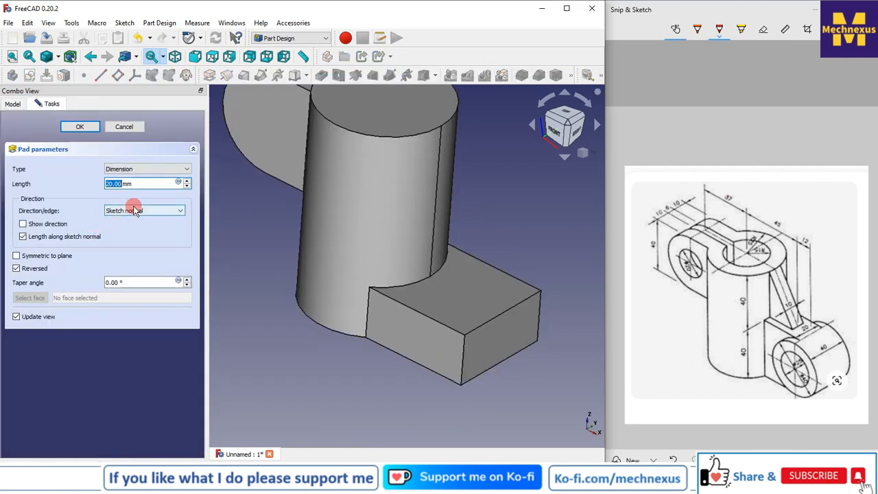
text(40)
click(75, 126)
click(28, 191)
click(63, 203)
double_click(63, 204)
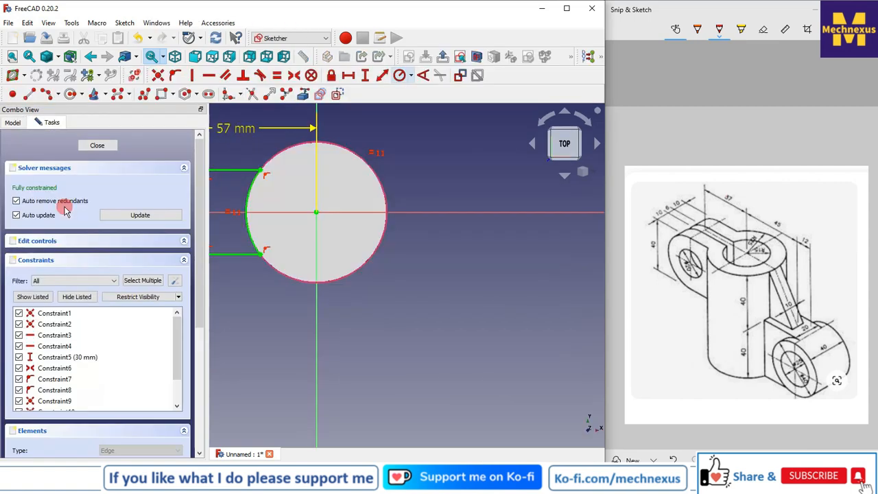
click(106, 157)
Step: Set the 40 mm width in the lower arm's sketch, Sketch002, to 20 mm and finish editing the sketch
click(27, 225)
click(71, 235)
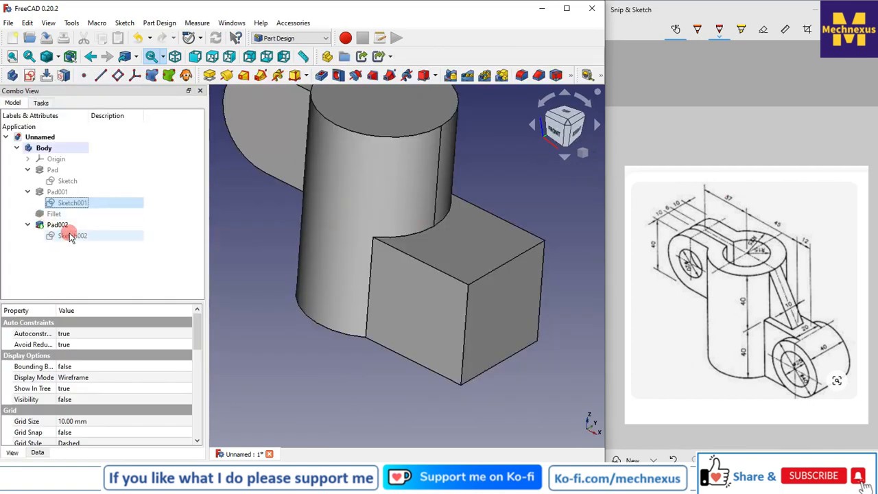
click(69, 235)
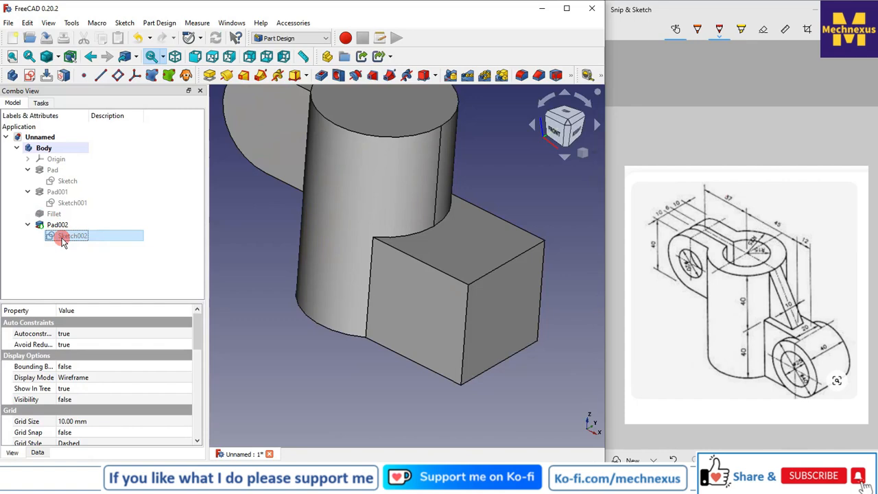
double_click(62, 237)
double_click(553, 359)
text(20)
key(Return)
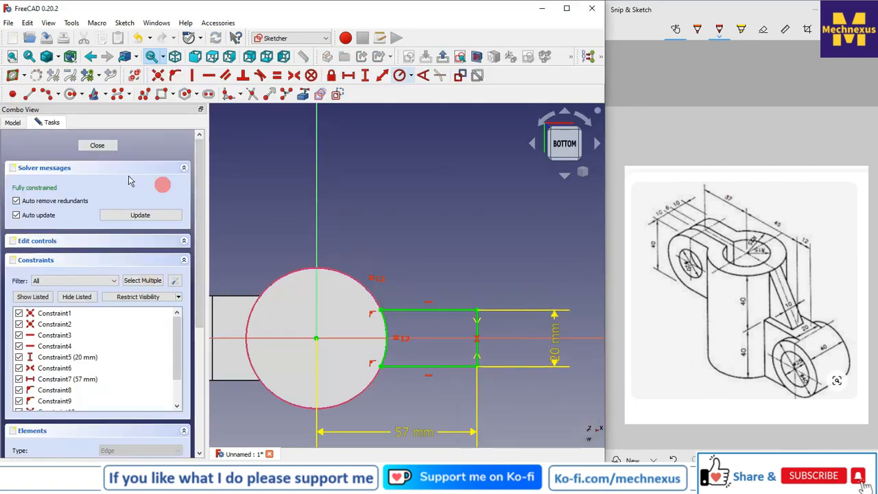
click(100, 146)
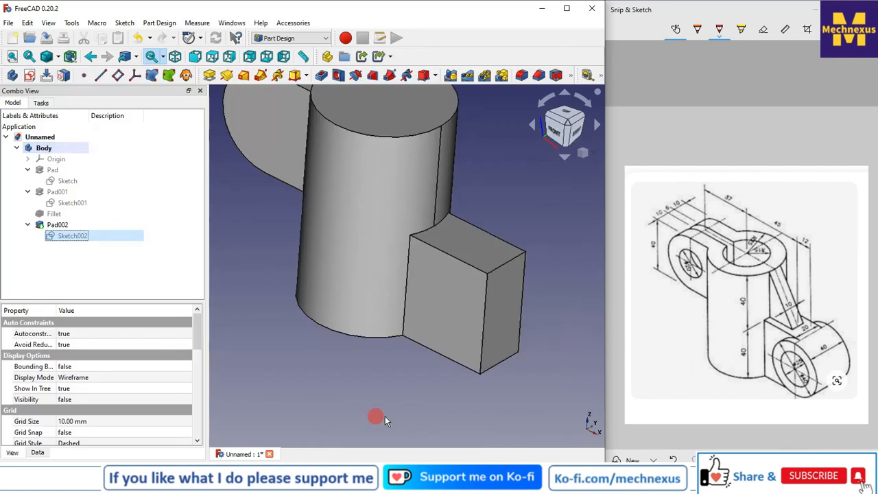
click(415, 410)
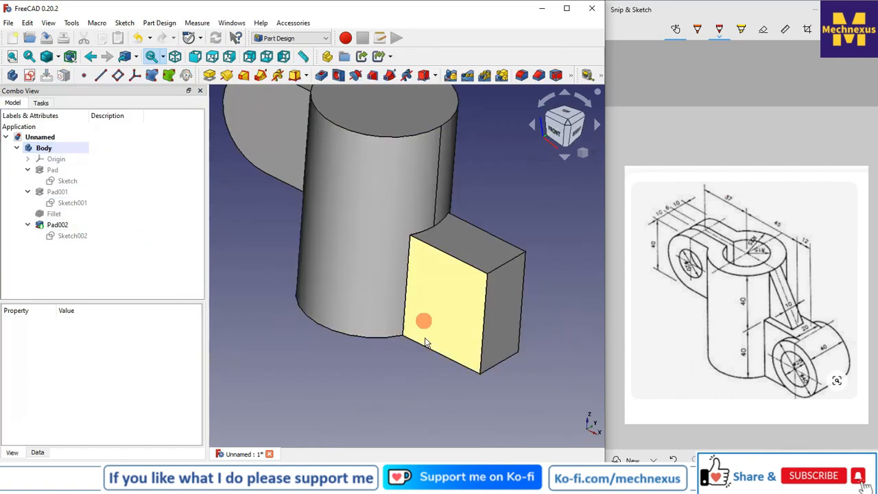
click(459, 301)
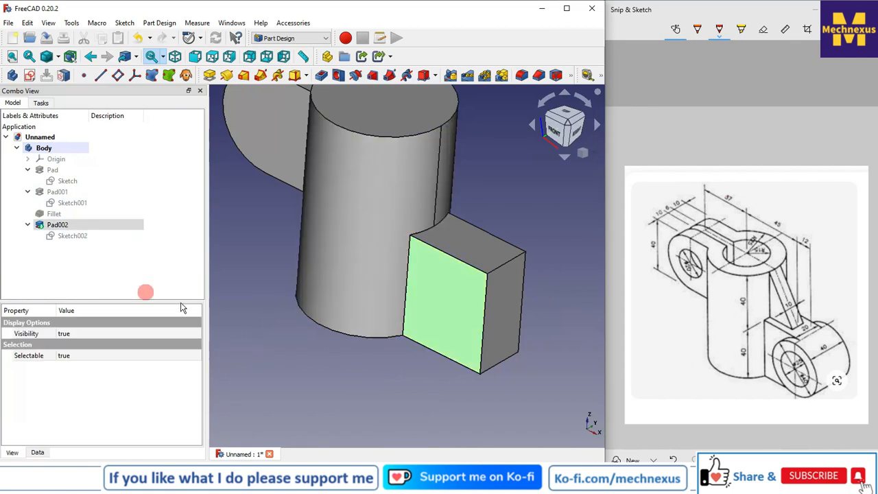
right_click(447, 251)
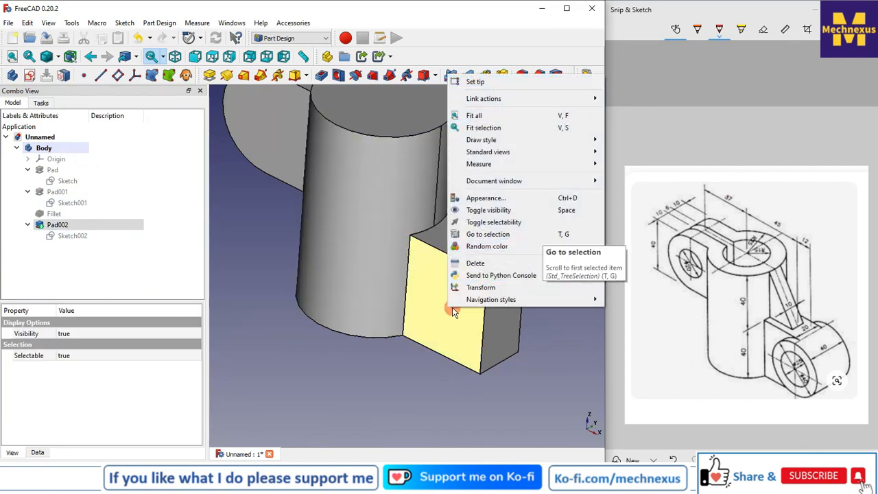
click(410, 382)
scroll(402, 373, down, 4)
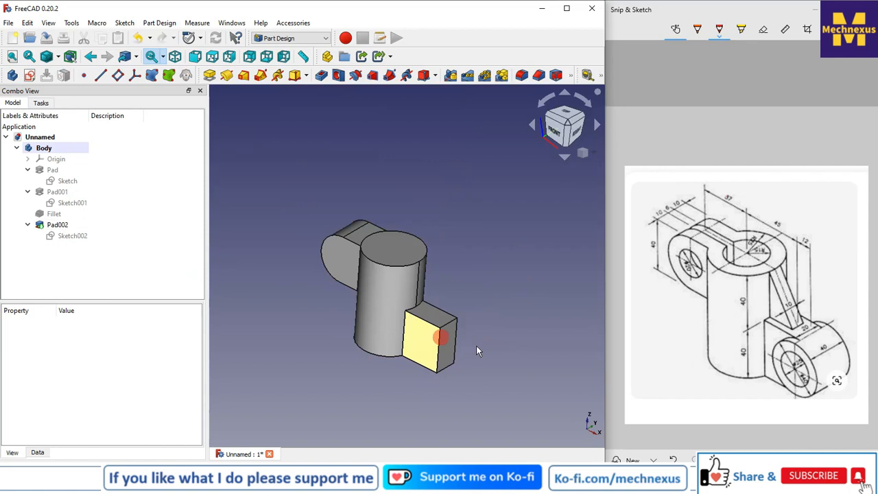
click(418, 347)
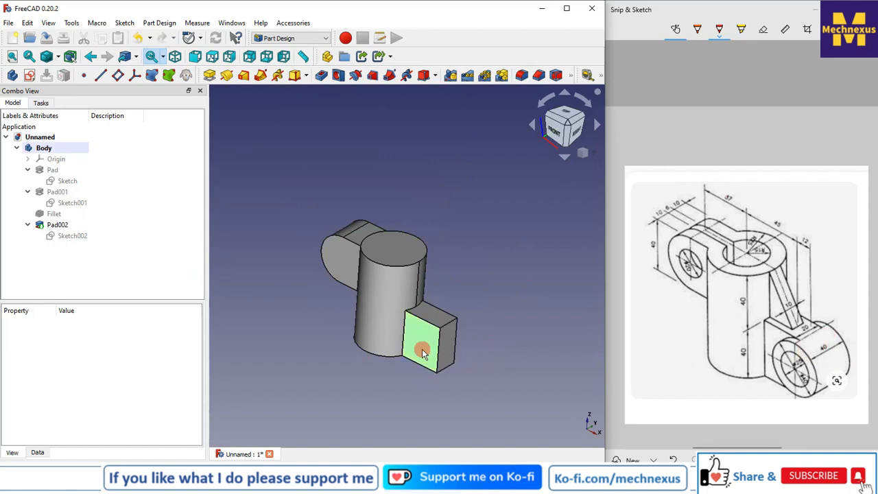
click(423, 352)
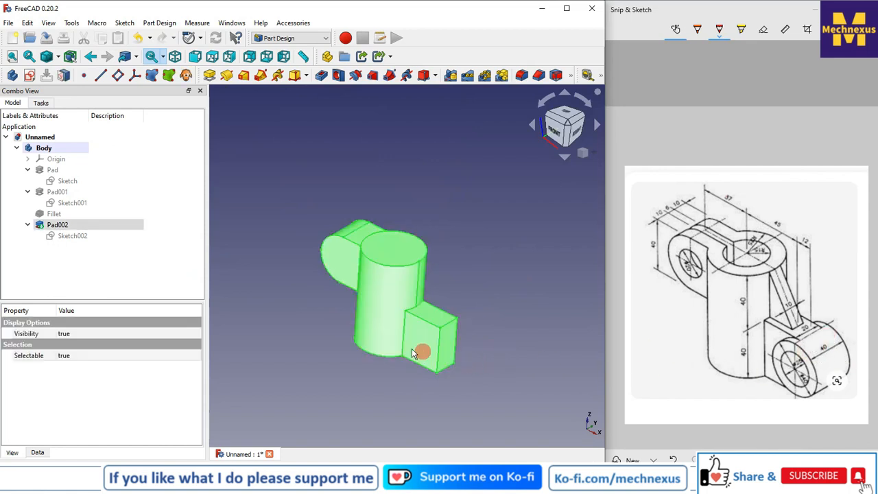
click(393, 401)
Step: Start a sketch on the lower arm's front face and link the arm's outer vertical edge as external geometry
click(429, 329)
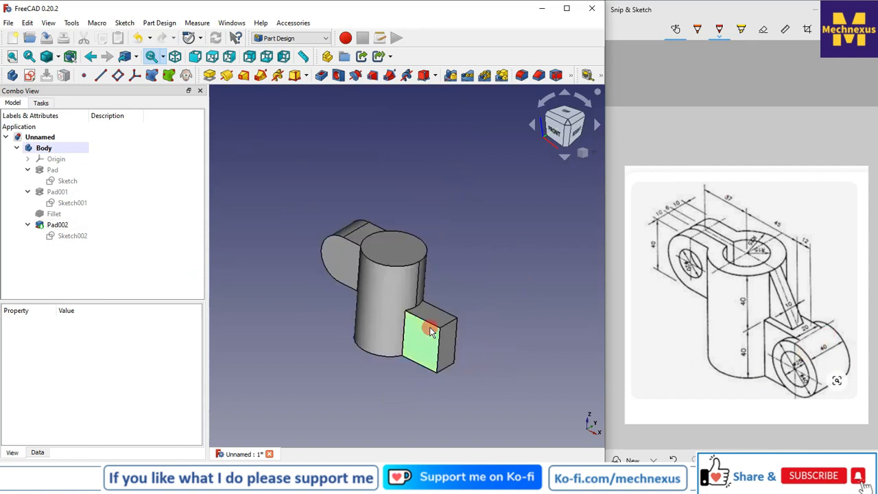
click(29, 76)
scroll(408, 329, up, 3)
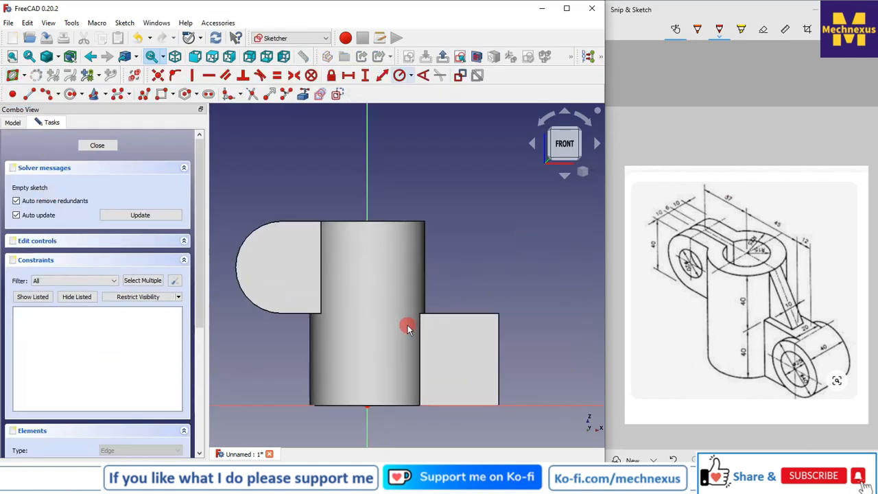
scroll(542, 371, up, 1)
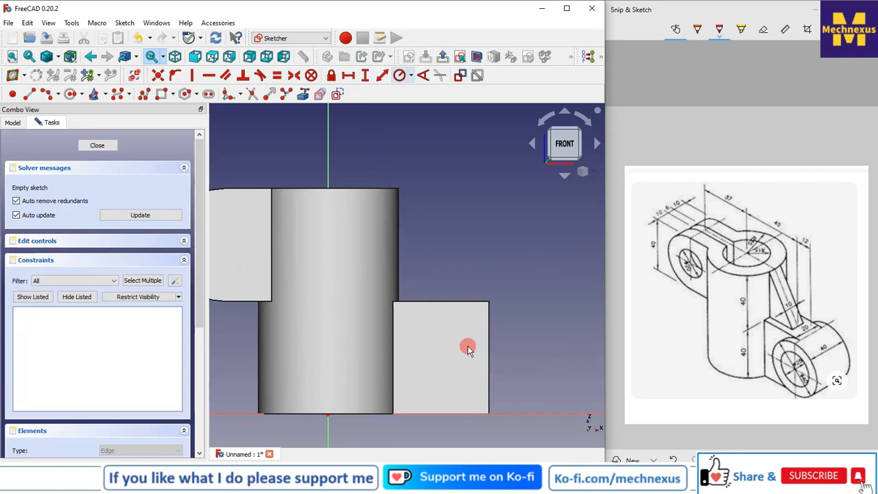
click(144, 94)
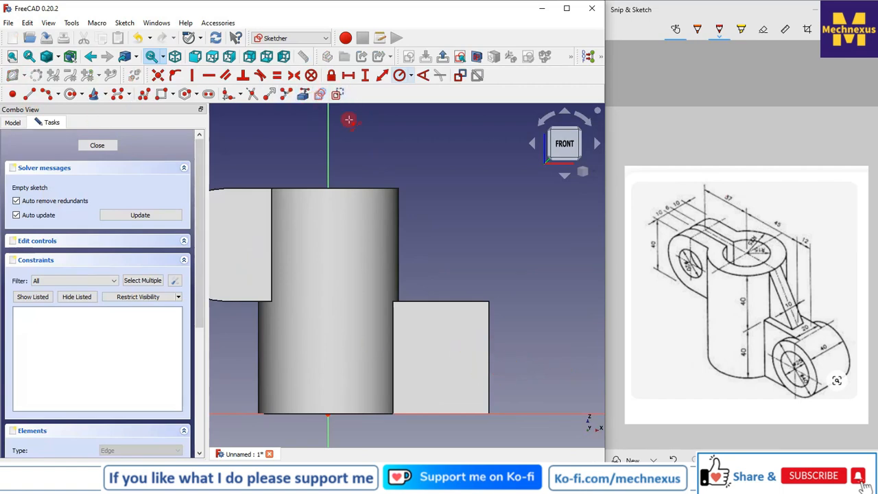
click(302, 96)
click(490, 358)
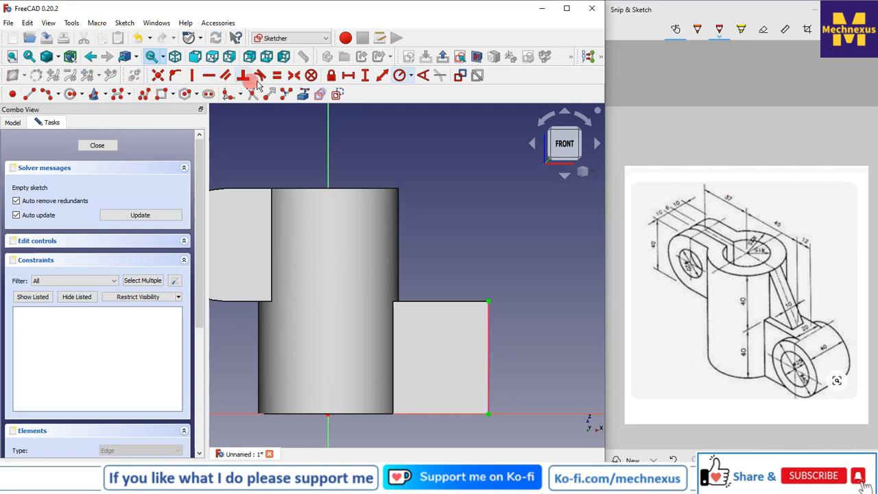
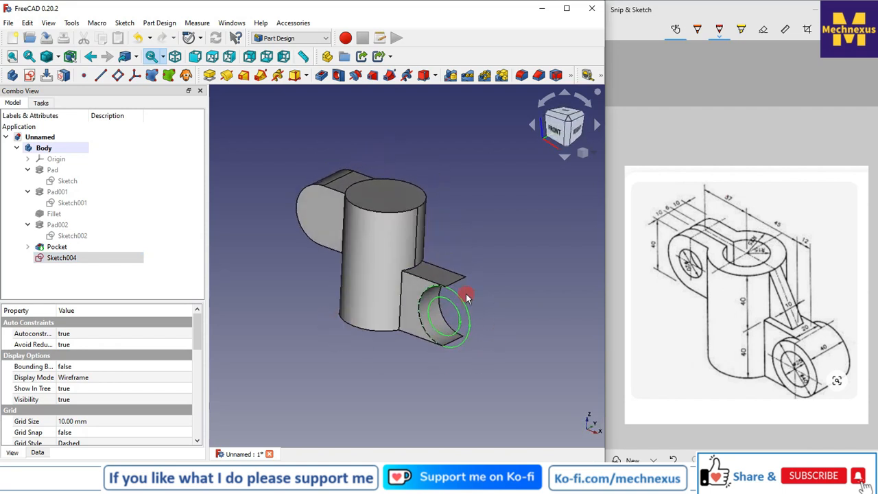
Step: Pad the ring sketch at the end of the lower arm, reversed and with the Two dimensions type
scroll(465, 294, up, 2)
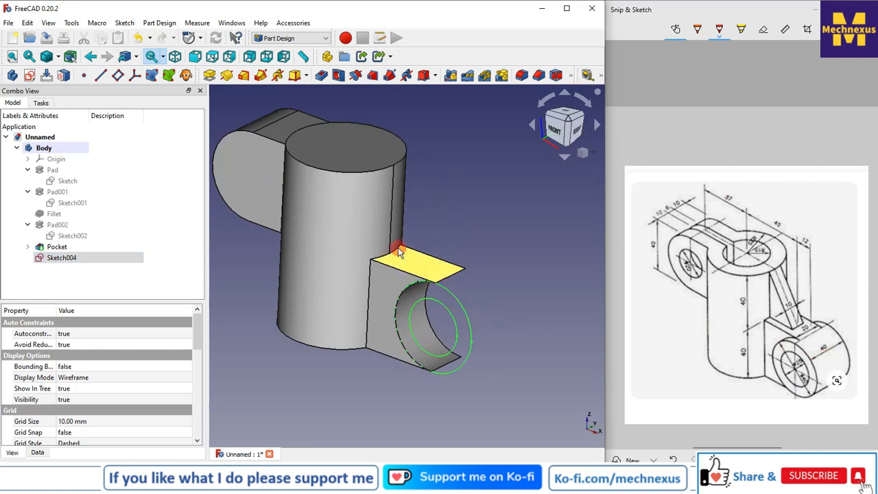
click(208, 74)
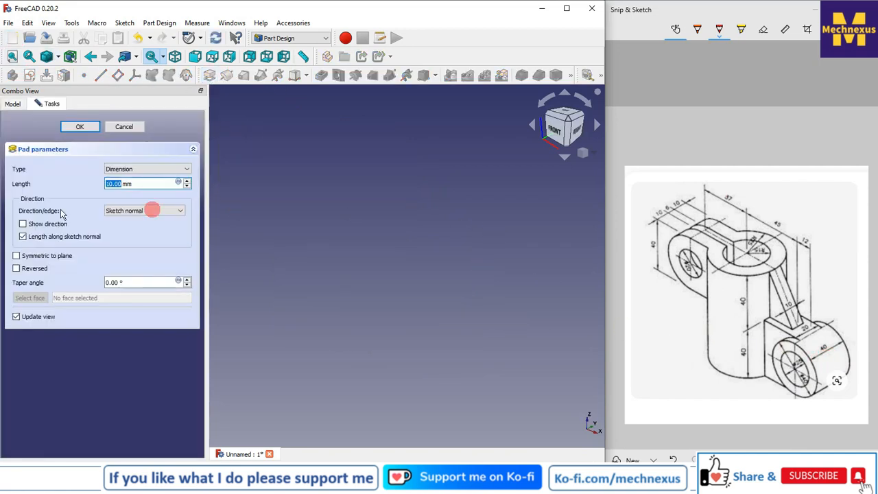
click(16, 268)
scroll(490, 238, up, 5)
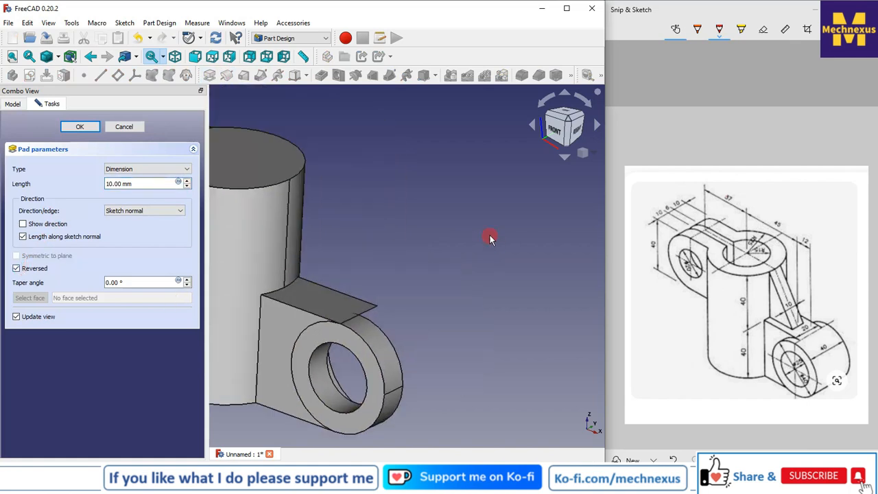
click(141, 169)
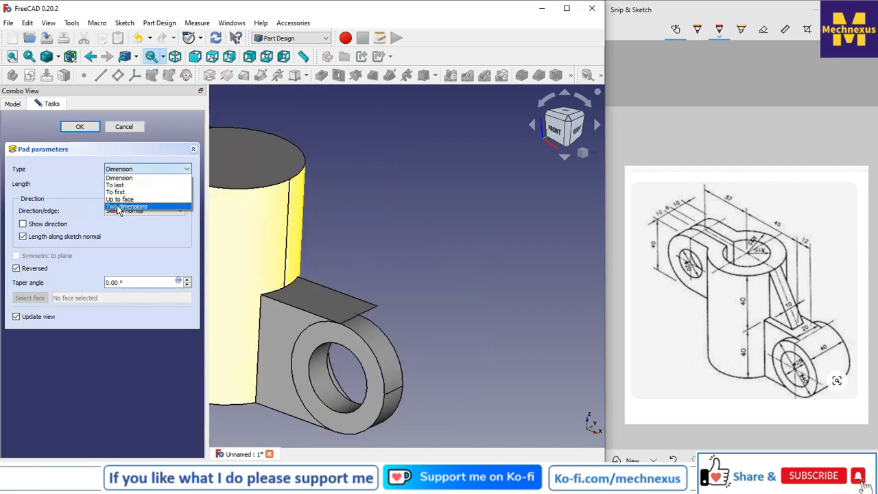
click(127, 206)
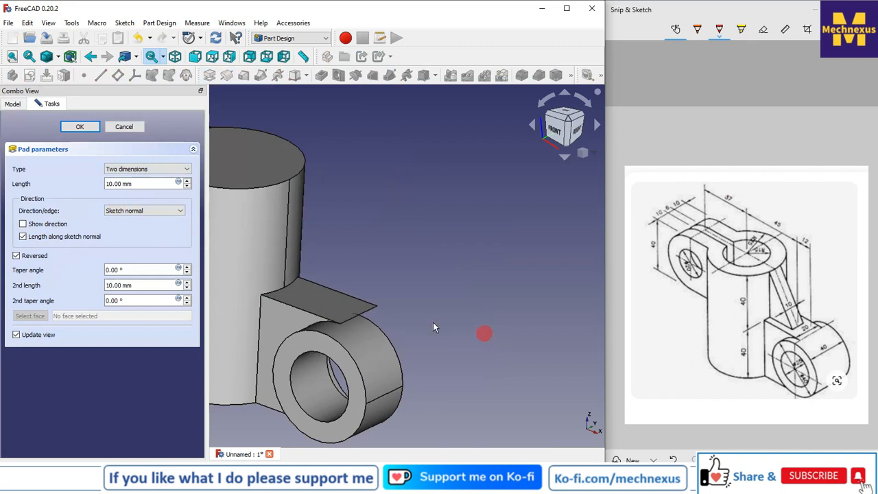
Step: Set the ring pad's length to 30 mm and its second length to 10 mm, and finish the pad
double_click(113, 286)
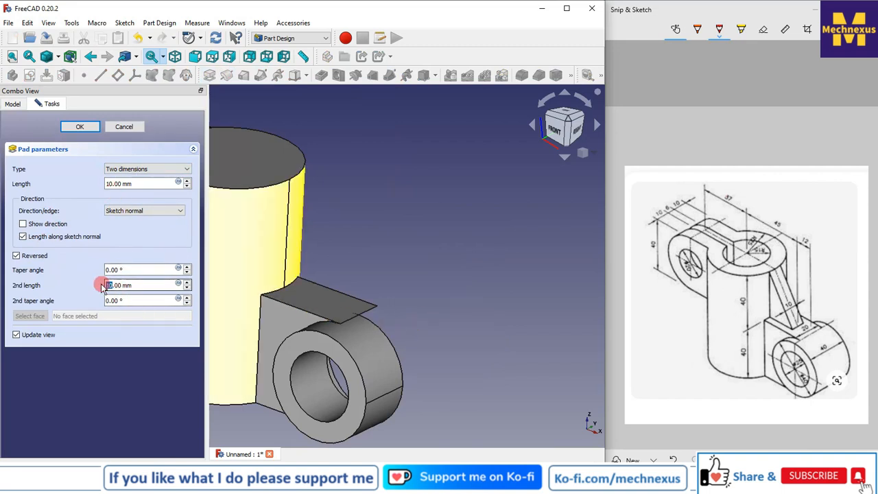
click(505, 275)
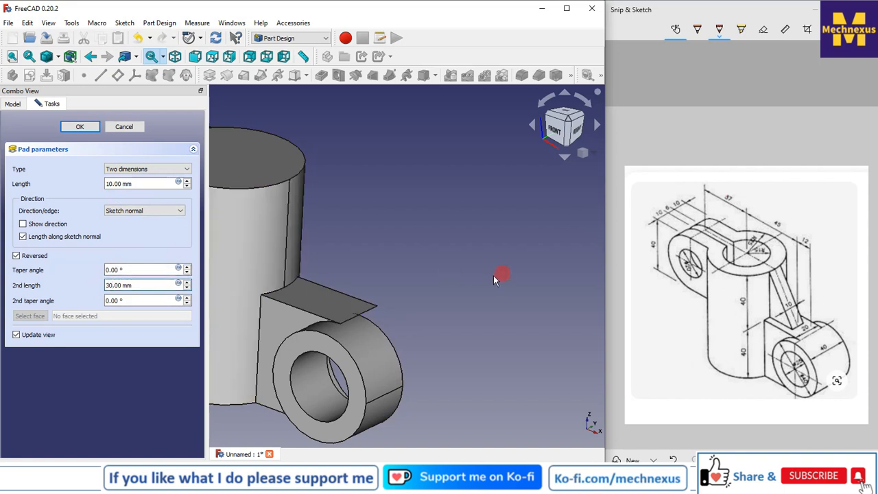
click(113, 183)
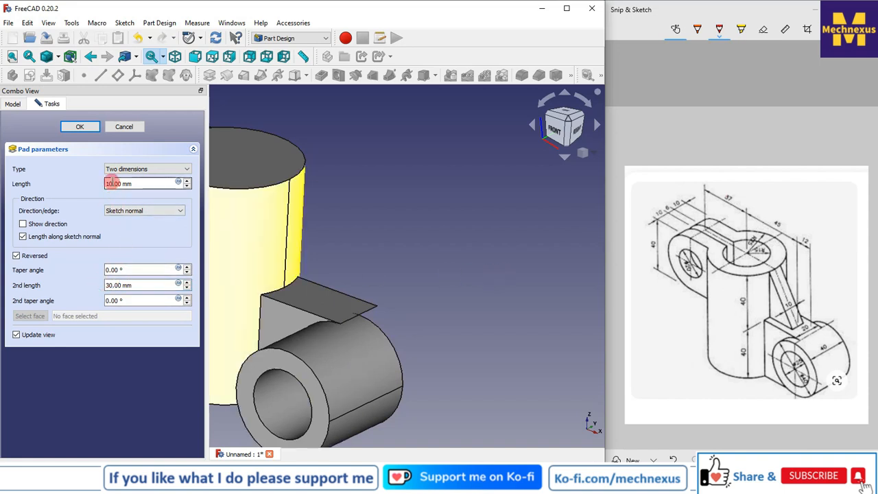
text(30)
click(110, 286)
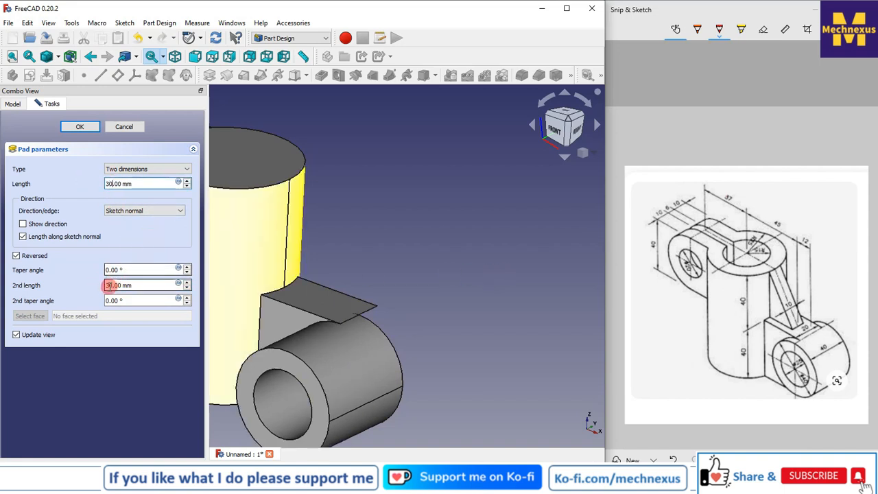
drag(110, 286, 76, 289)
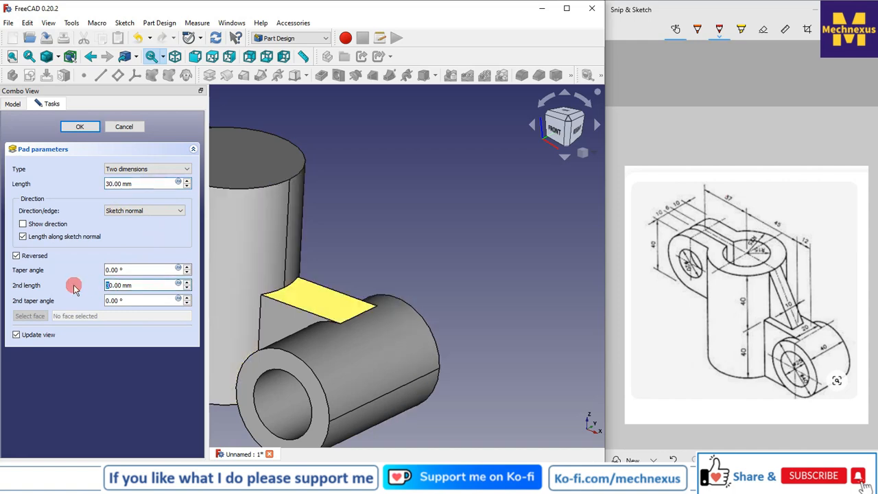
text(1)
middle_drag(434, 275, 400, 237)
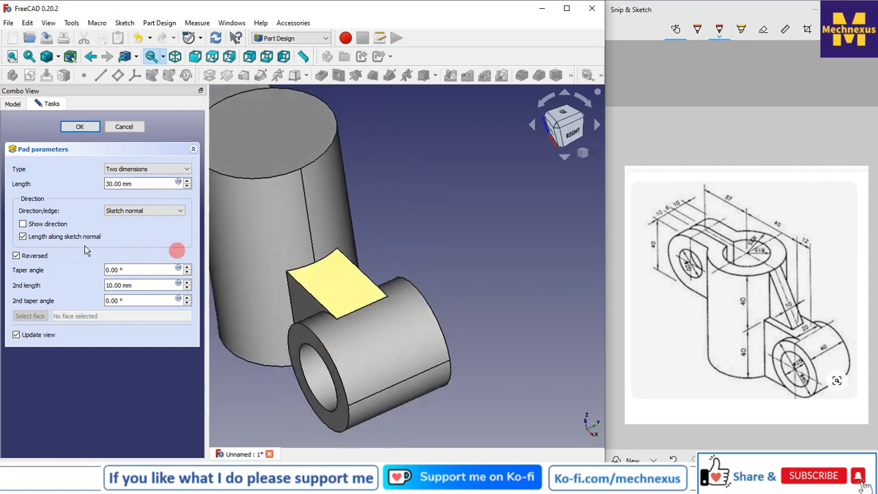
click(85, 127)
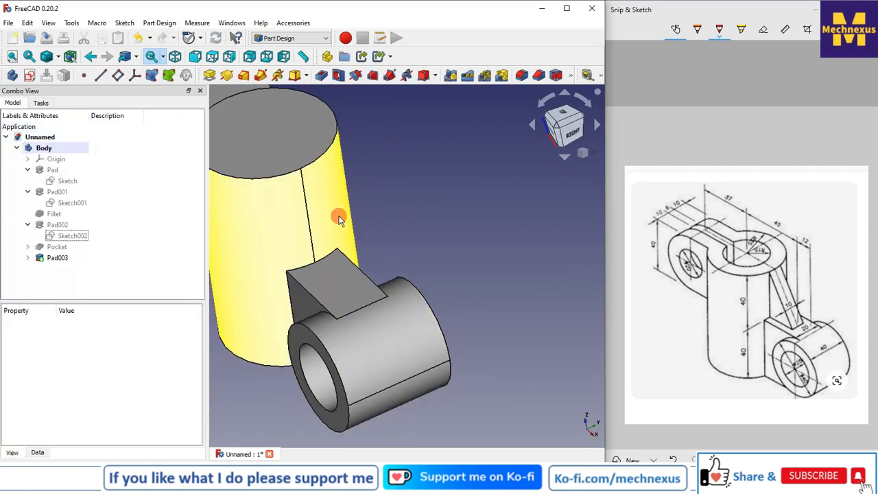
Step: Switch to the isometric view and examine the lower arm and its ring-shaped boss
click(579, 154)
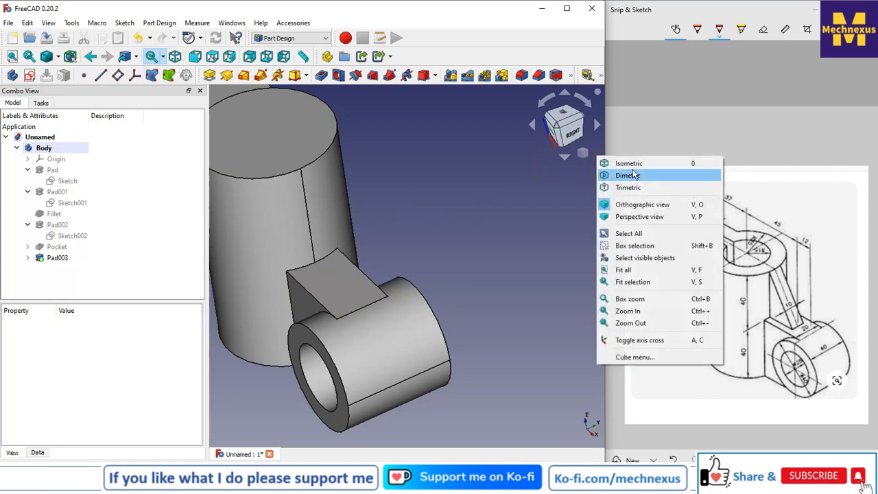
click(631, 164)
click(471, 259)
scroll(475, 282, down, 3)
scroll(325, 249, up, 3)
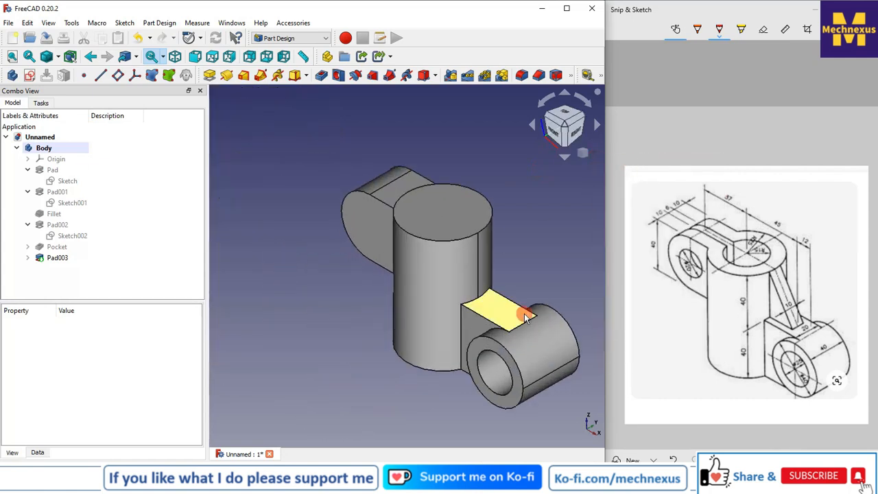
scroll(509, 329, up, 5)
scroll(387, 316, down, 5)
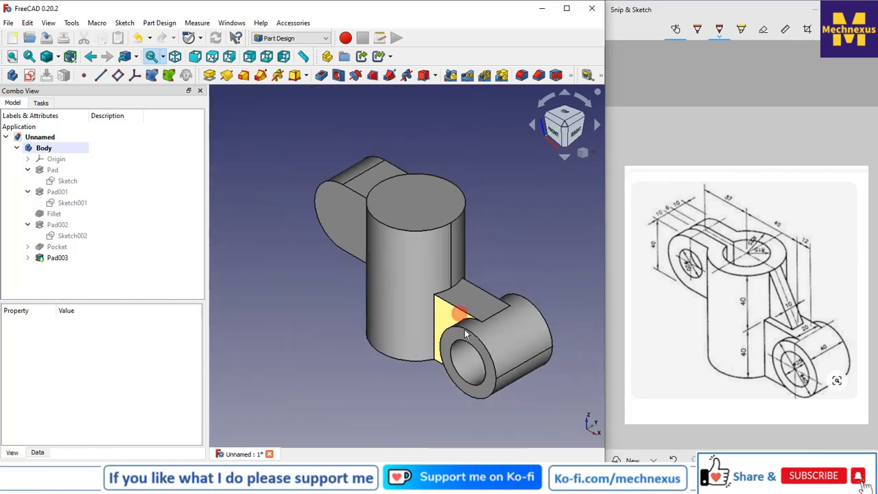
scroll(468, 295, up, 2)
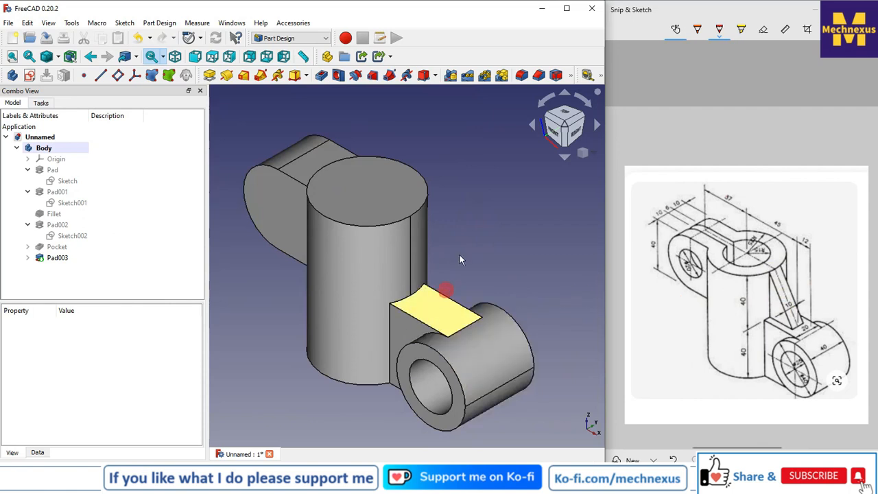
Step: Start a sketch on the cylinder's top face and link the two arcs of its edge facing the lower arm as external geometry
click(393, 217)
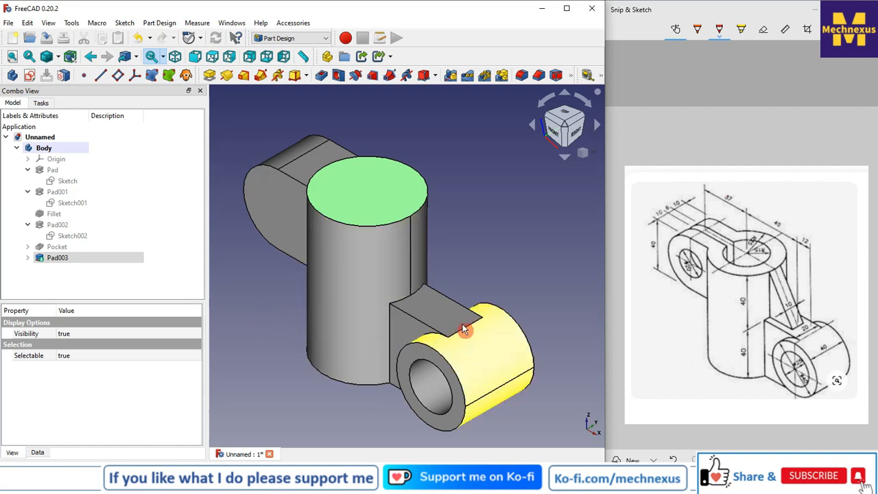
scroll(426, 317, up, 5)
scroll(427, 317, down, 5)
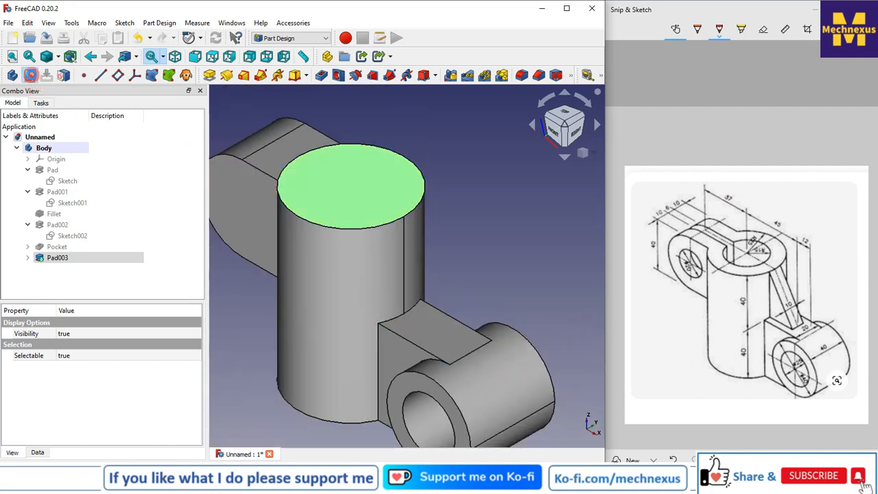
click(30, 75)
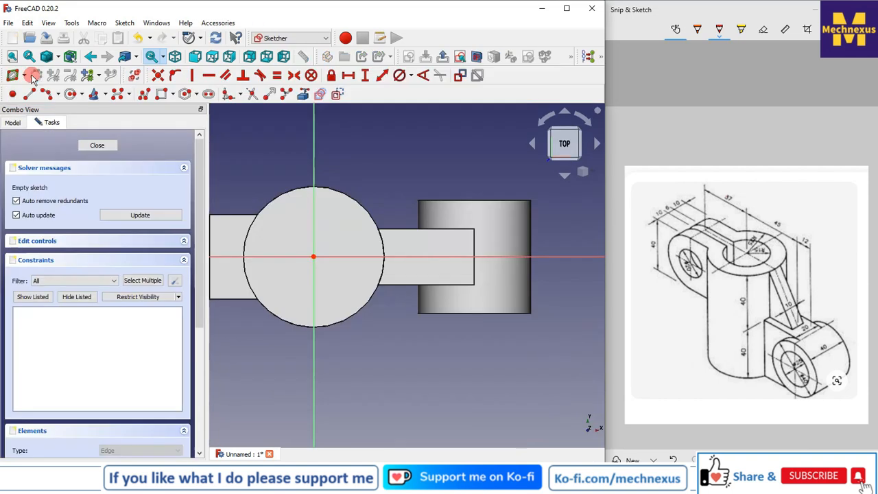
click(303, 98)
click(373, 221)
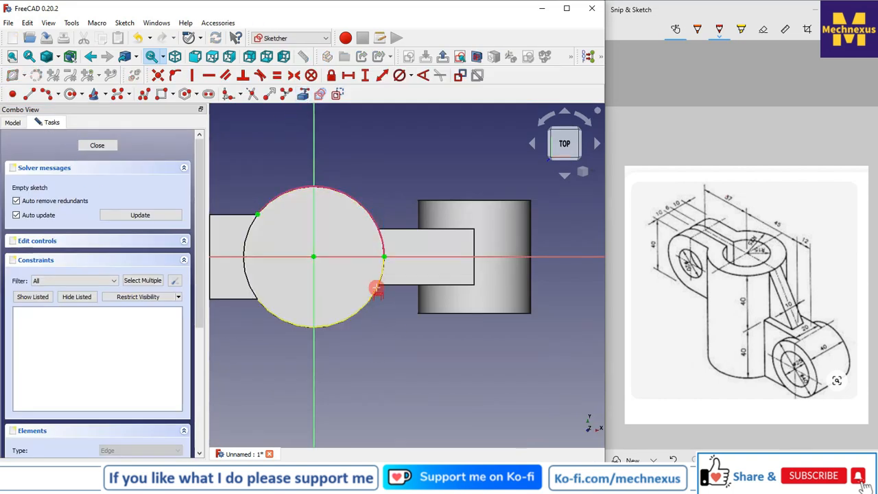
click(376, 289)
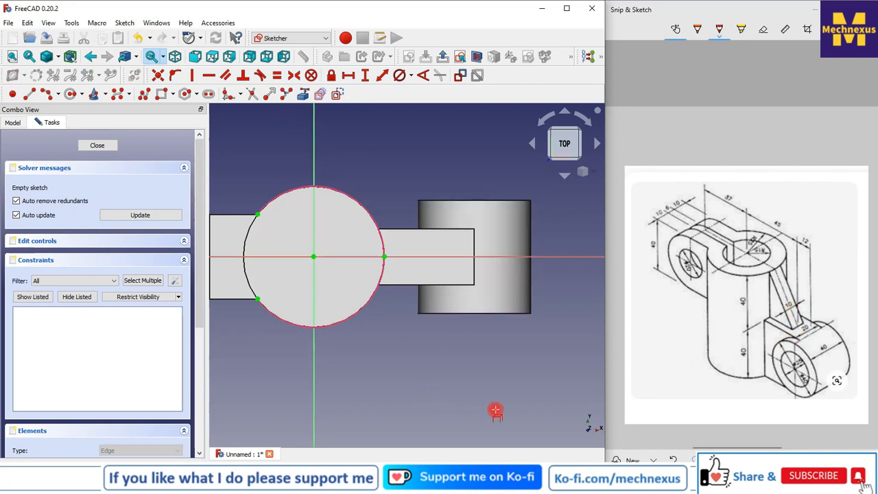
key(Escape)
Step: Draw a rectangle over the lower arm that overlaps the cylinder's edge and delete its vertical side inside the cylinder
click(159, 94)
scroll(425, 240, up, 3)
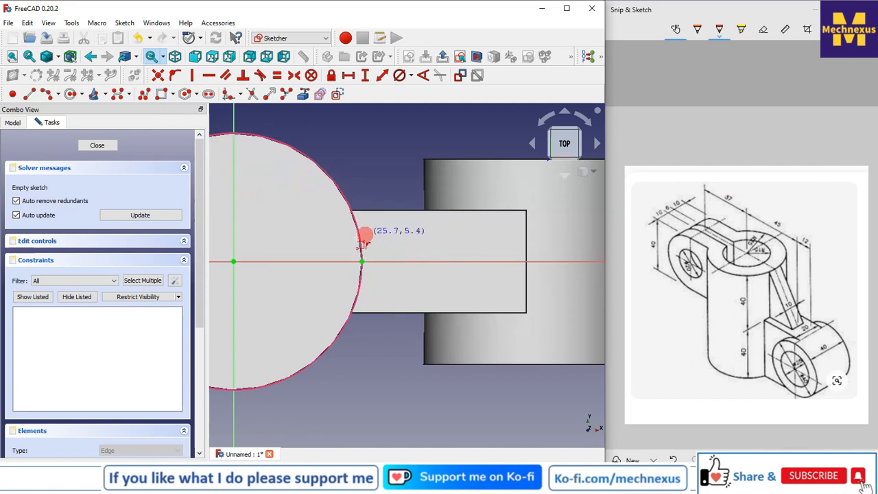
click(328, 232)
click(491, 289)
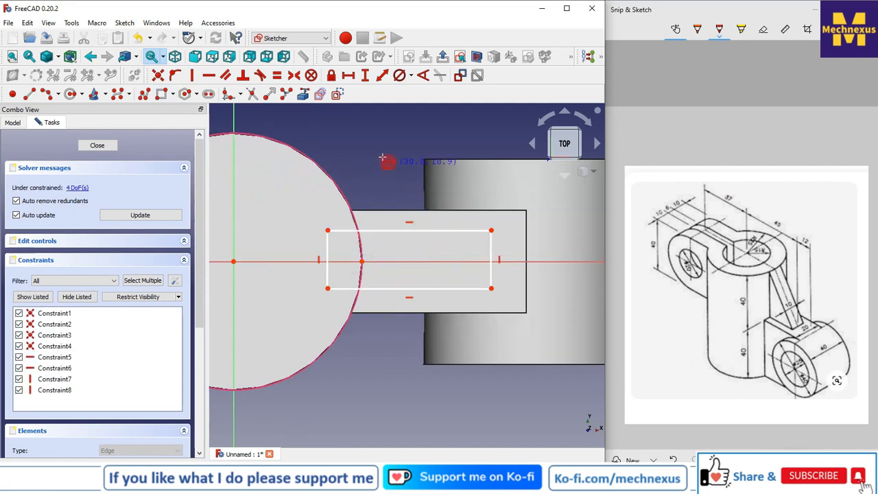
click(327, 252)
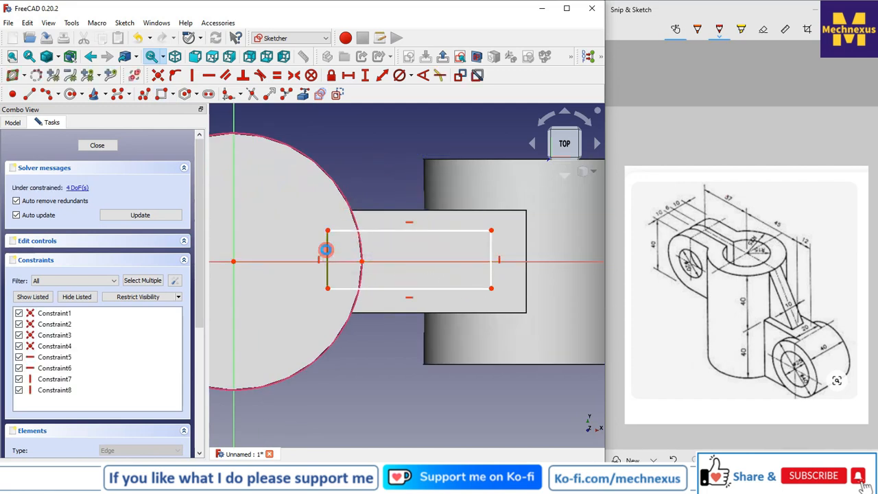
key(Delete)
Step: Constrain the open ends of both horizontal lines onto the linked arcs of the cylinder's edge
click(328, 231)
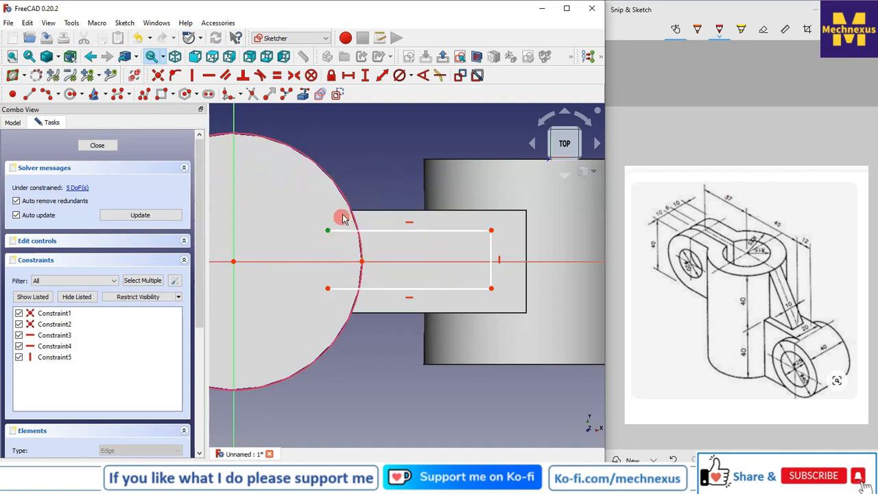
click(346, 205)
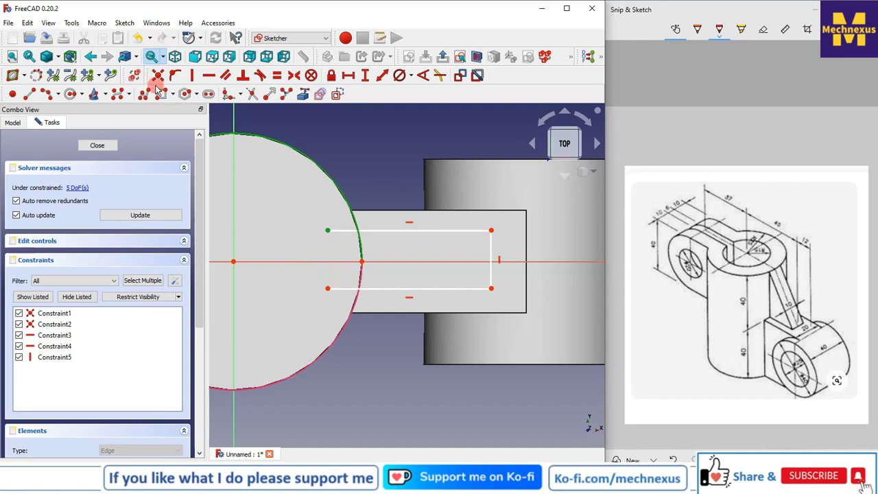
click(175, 75)
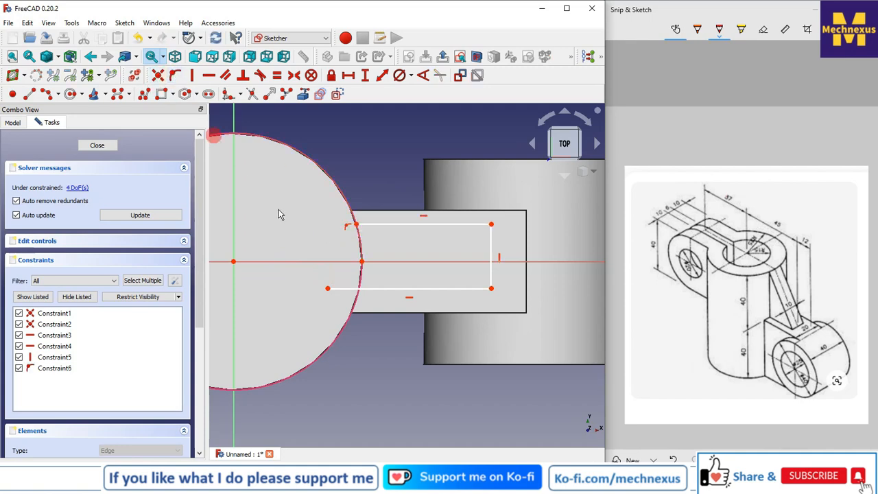
click(328, 289)
click(358, 280)
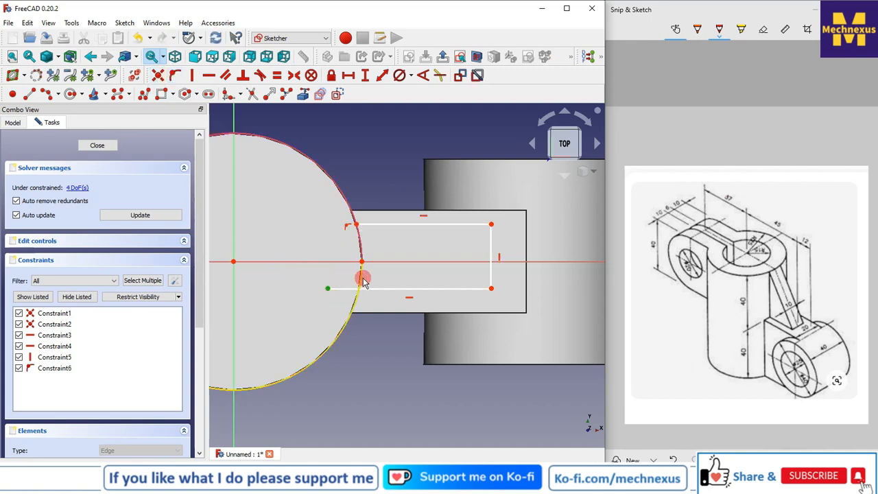
click(175, 76)
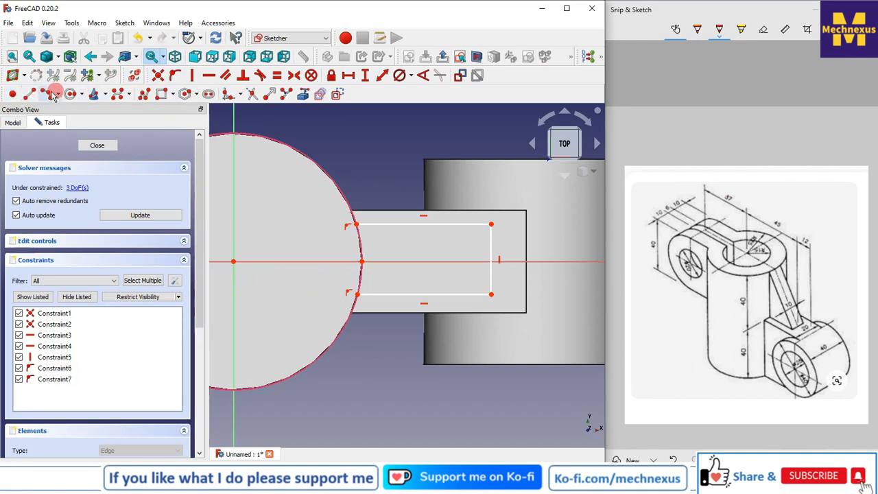
Step: Close the profile with an arc joining the two line ends and make its radius equal to the cylinder's edge
click(362, 262)
click(356, 224)
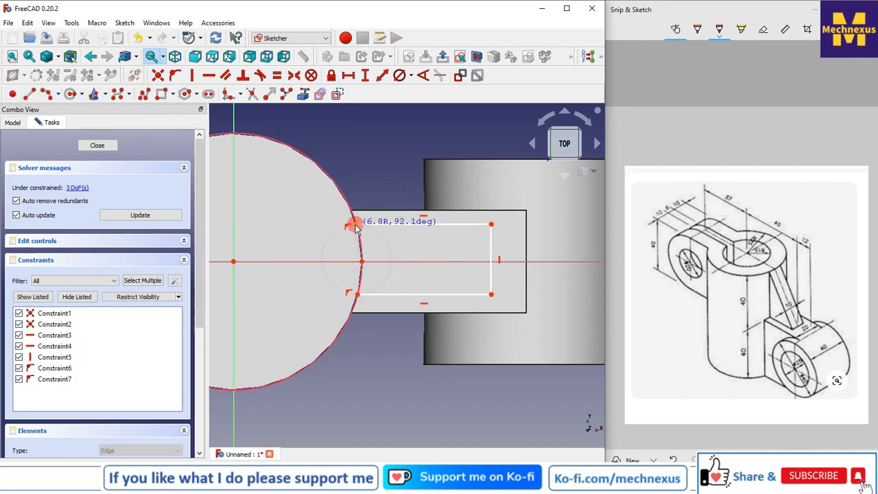
click(382, 239)
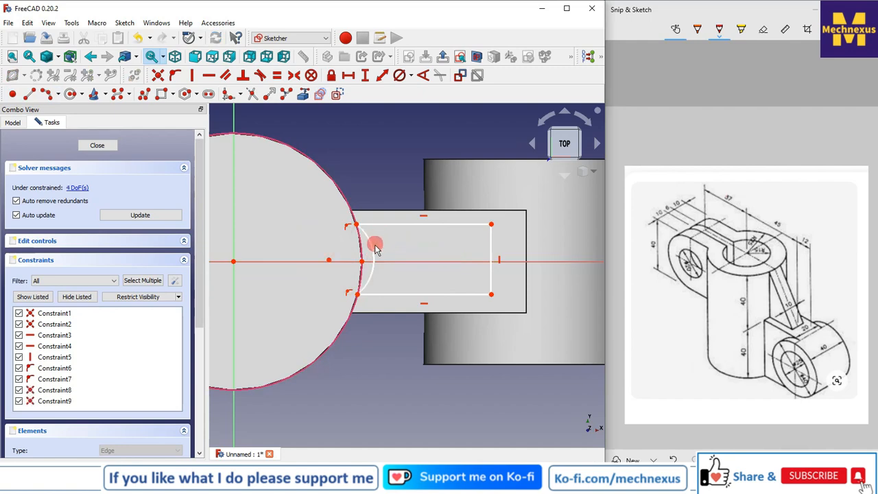
click(369, 247)
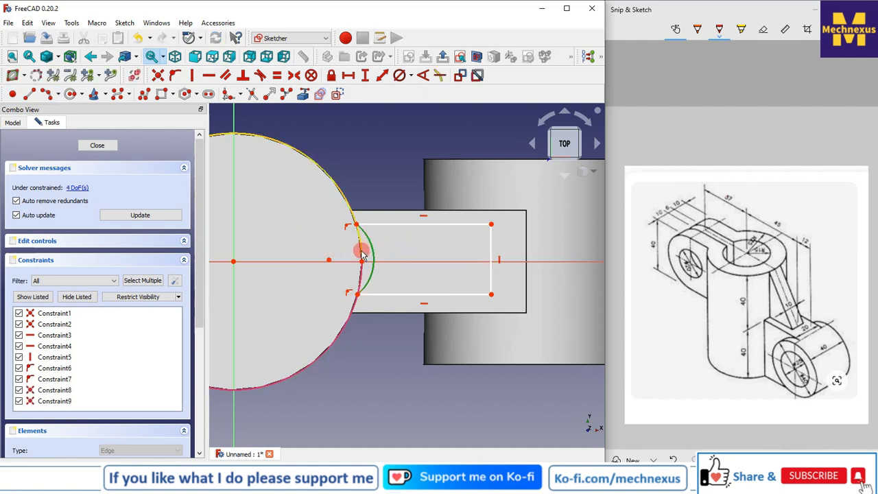
click(276, 76)
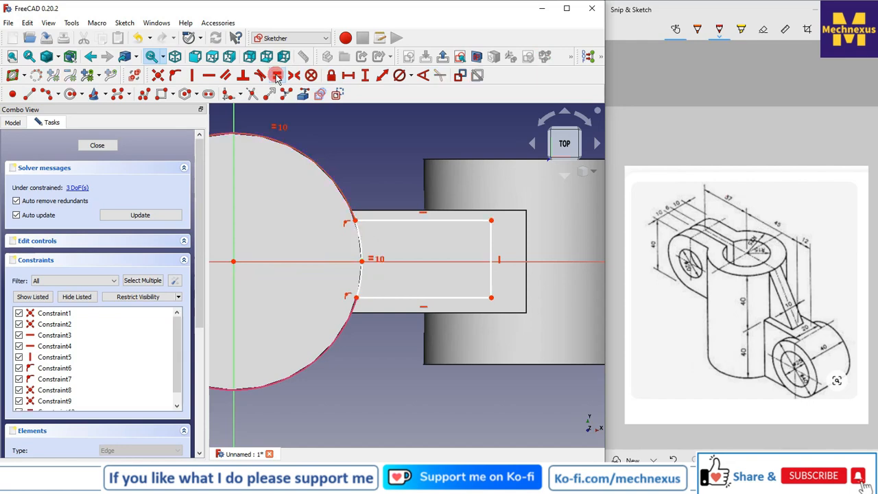
Step: Make the end points of the profile's outer vertical line symmetric about the horizontal axis
scroll(436, 285, up, 1)
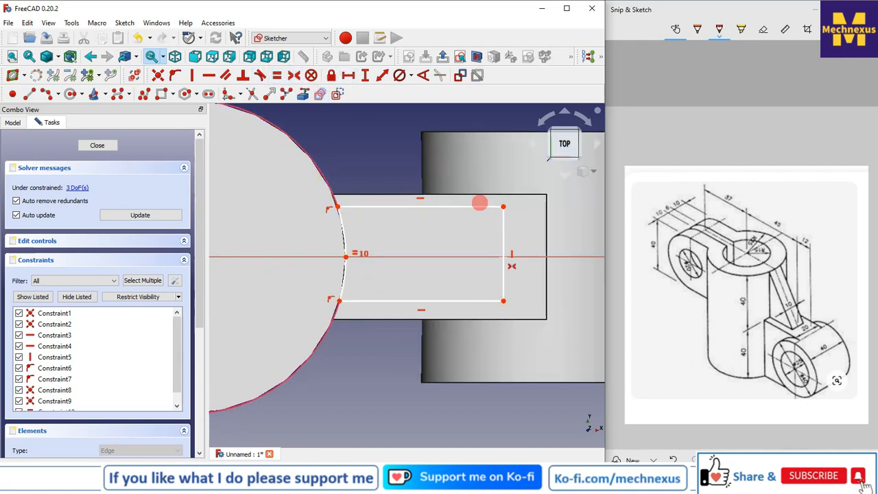
click(503, 300)
click(505, 207)
click(519, 257)
scroll(510, 257, down, 3)
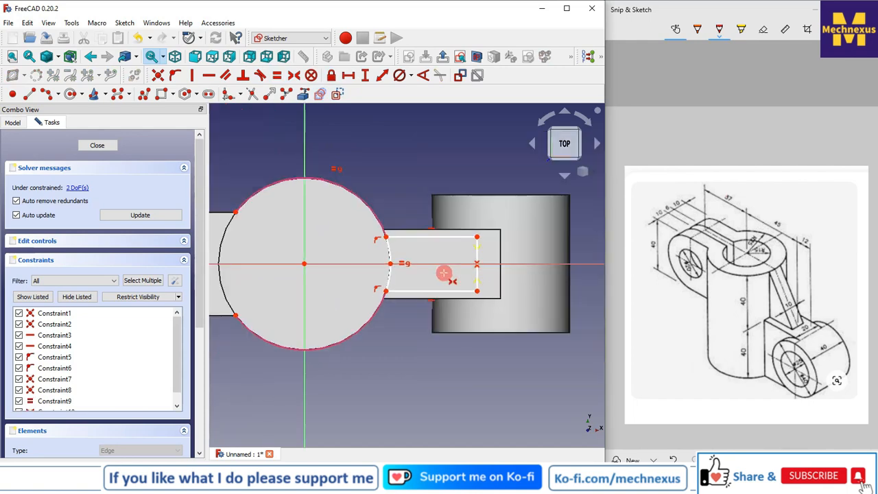
Step: Constrain the length of the profile's outer vertical line to 10 mm
click(473, 250)
click(363, 75)
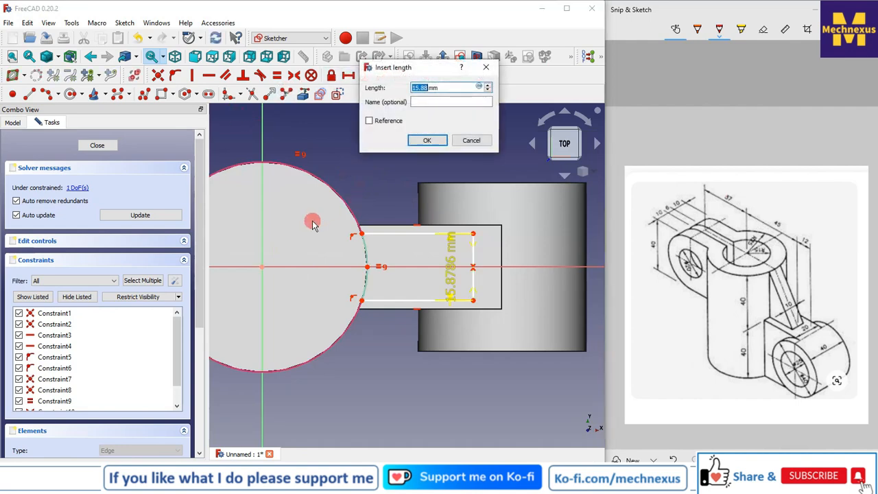
click(432, 141)
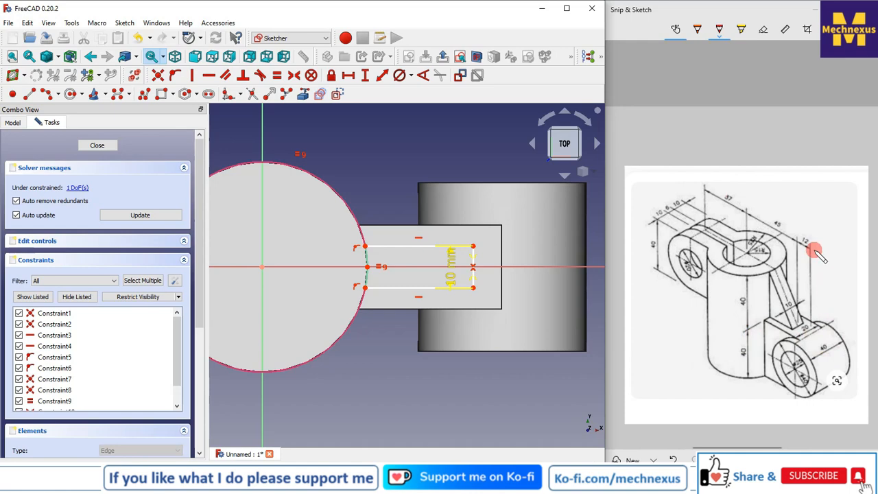
Step: Link the far edge of the lower horizontal boss as external geometry and place a point on that edge
scroll(412, 302, down, 5)
scroll(477, 304, up, 3)
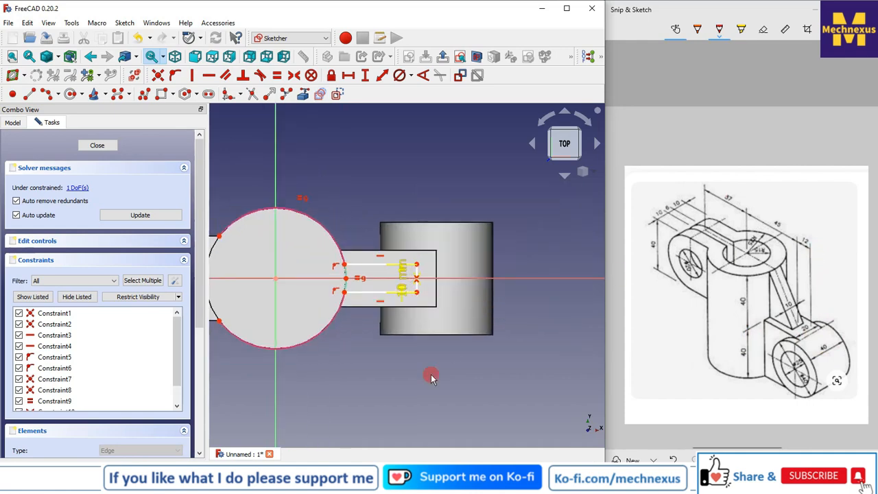
scroll(438, 359, down, 2)
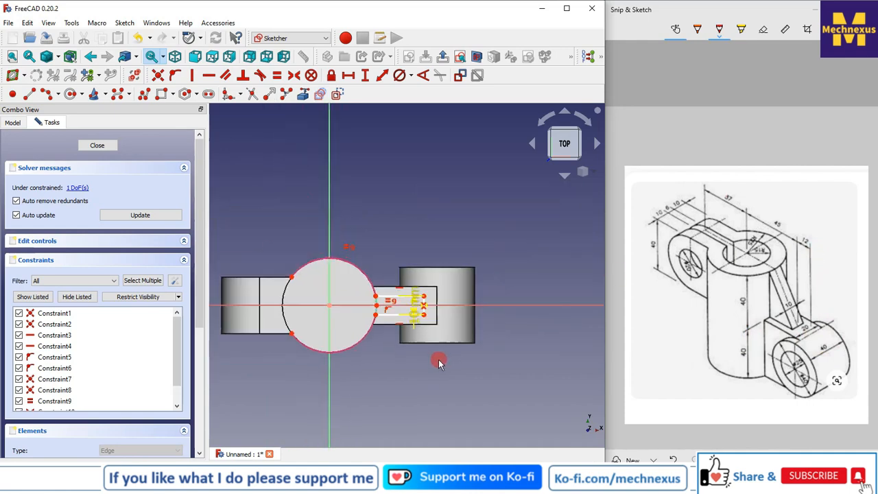
scroll(433, 290, up, 3)
click(304, 95)
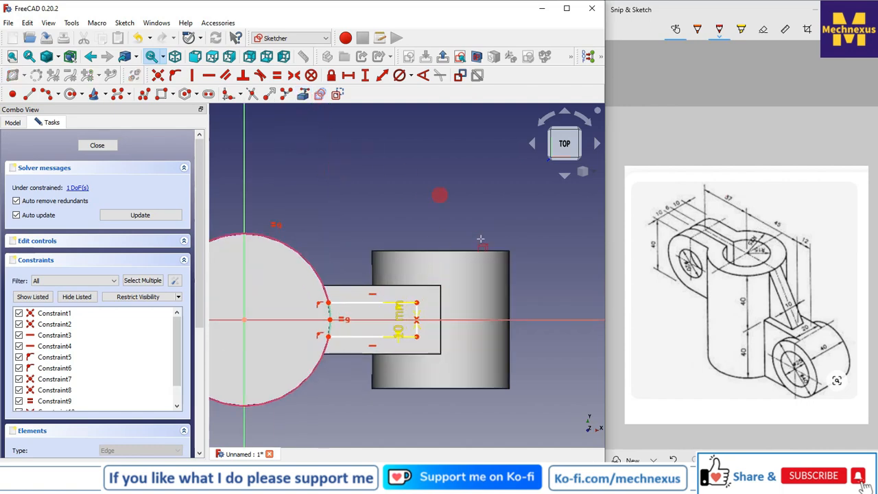
click(464, 221)
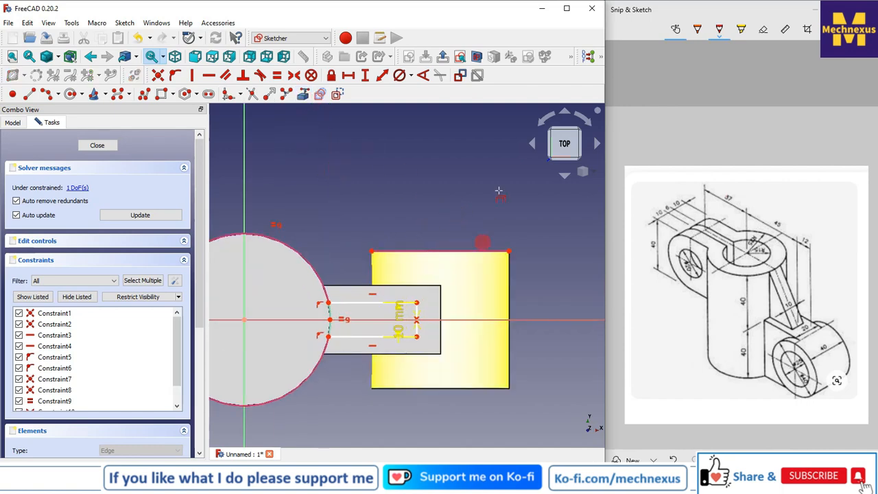
click(30, 95)
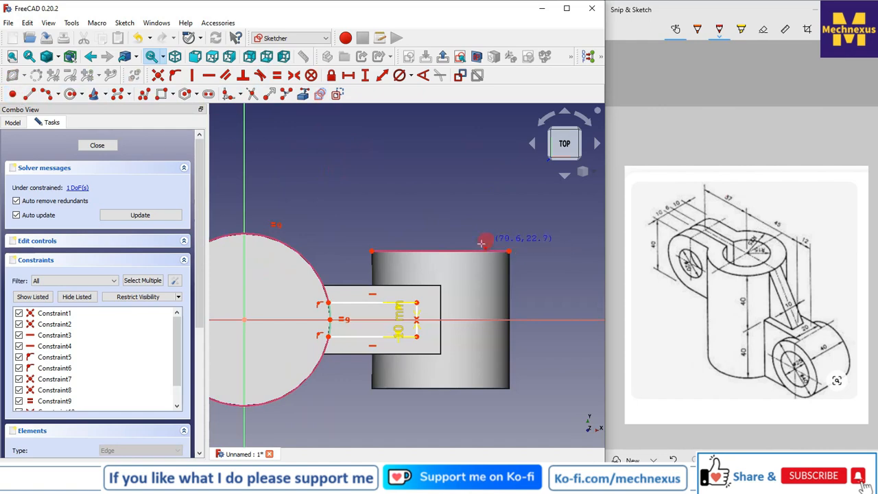
click(426, 250)
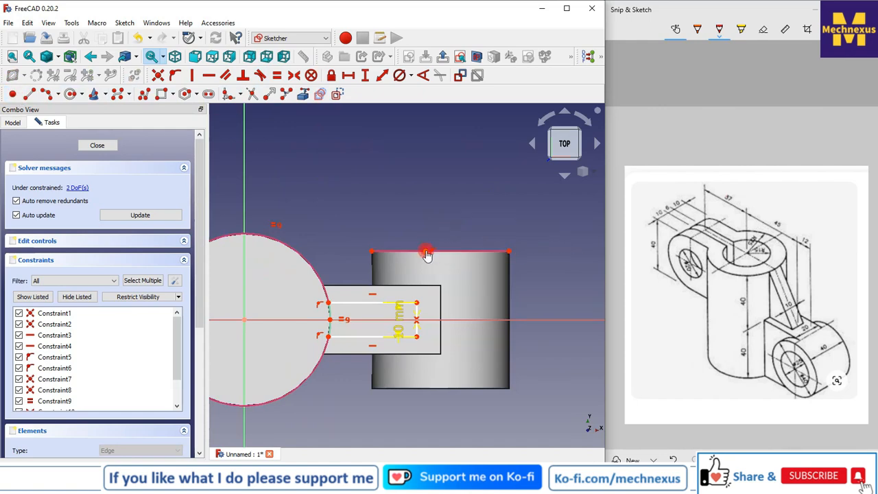
Step: Set the horizontal distance between the linked edge's end nearest the main cylinder and the new point to 20 mm
drag(465, 251, 436, 251)
click(437, 251)
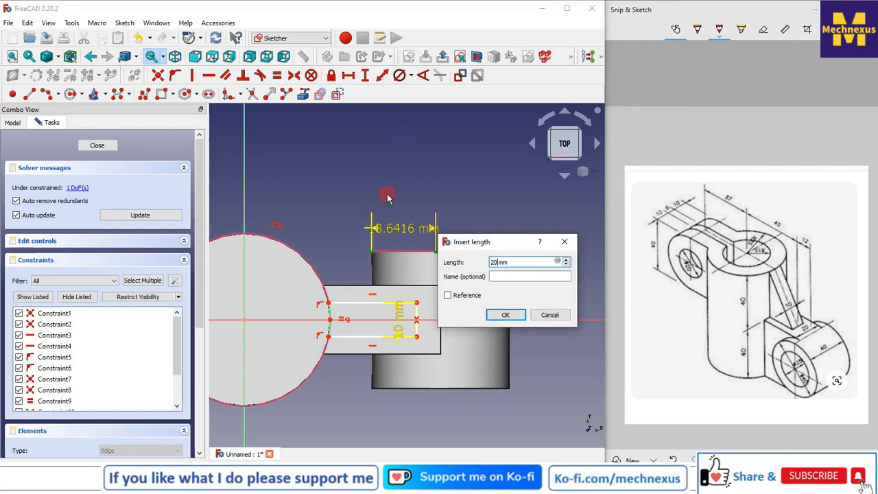
key(Return)
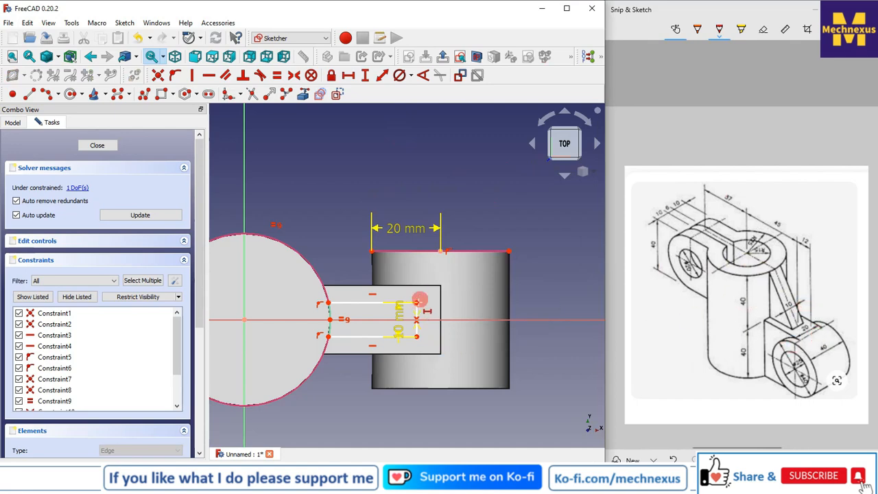
Step: Set the horizontal distance from the profile's outer corner to the reference point to 12 mm and close the sketch
click(416, 302)
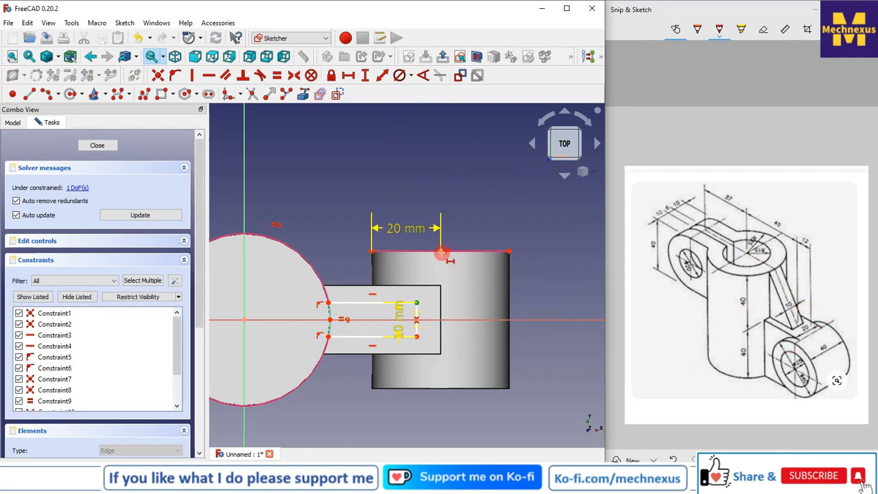
click(441, 254)
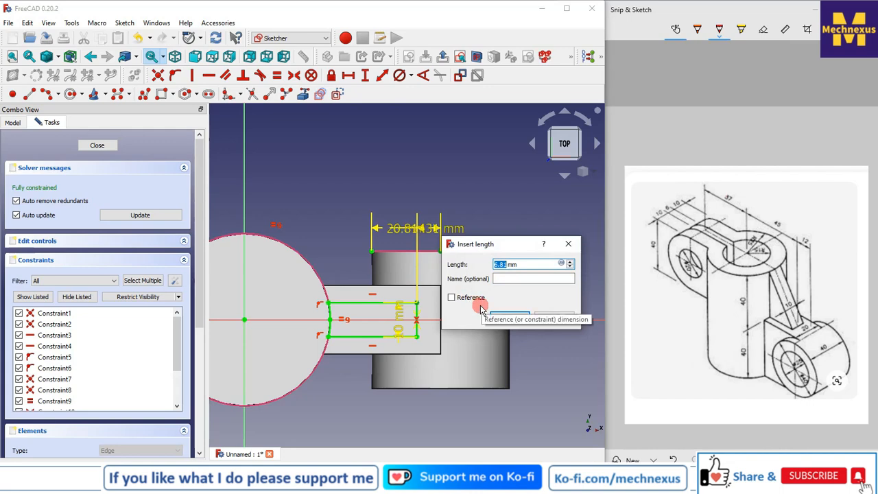
text(12)
key(Return)
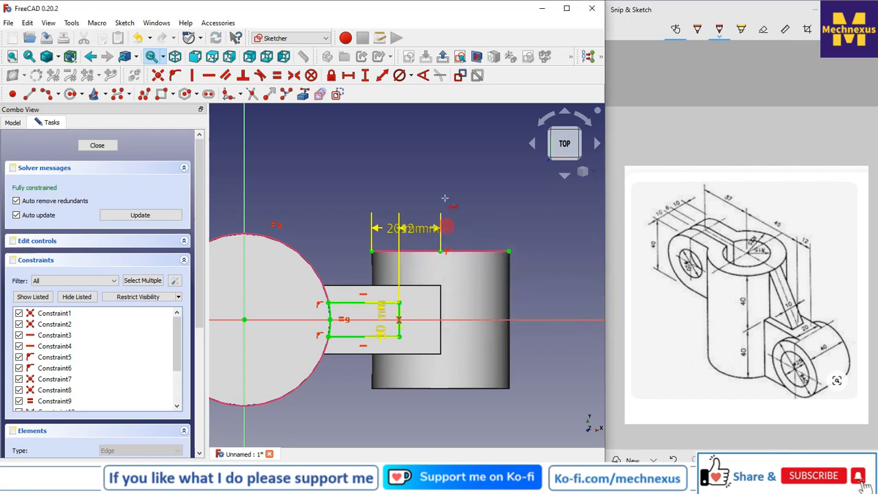
drag(427, 207, 484, 221)
drag(381, 320, 453, 416)
click(97, 145)
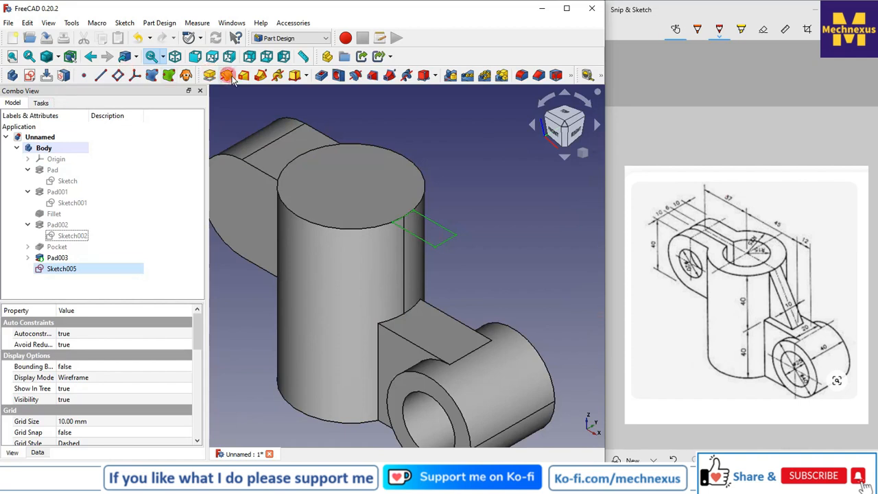
Step: Pad the rib sketch in the reversed direction up to the upper face of the lower arm
click(211, 76)
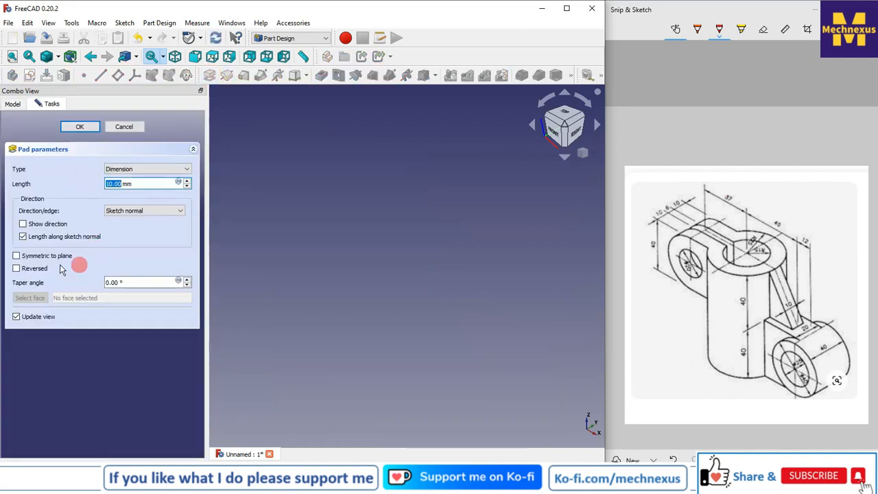
click(15, 268)
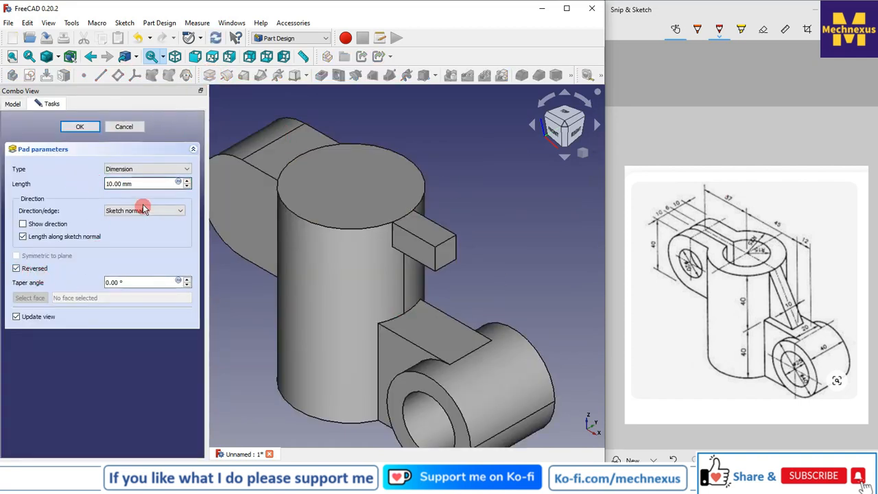
click(118, 168)
click(127, 199)
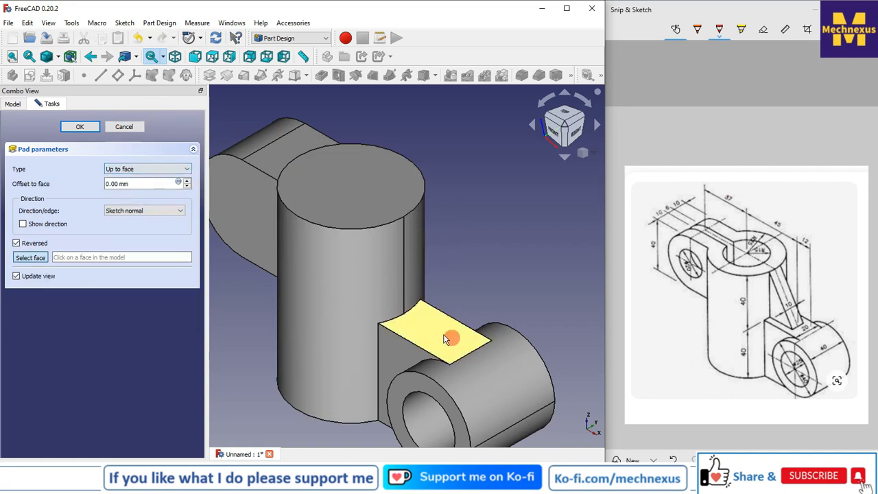
click(439, 335)
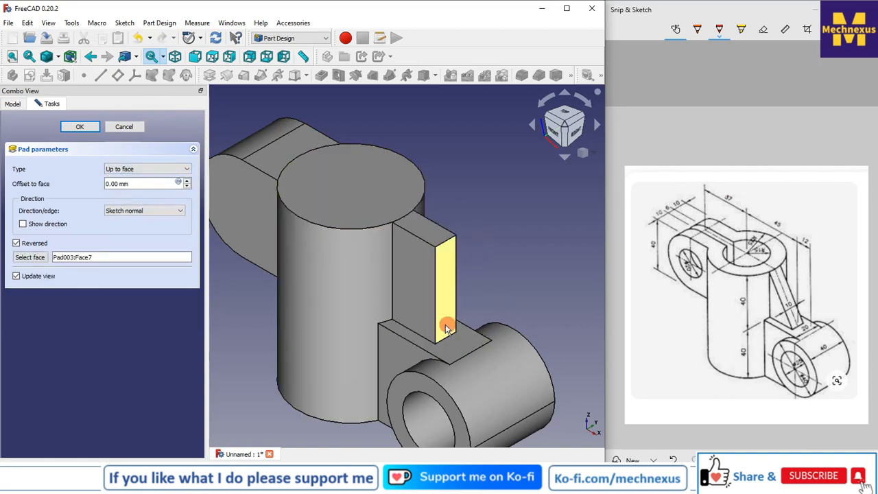
click(72, 128)
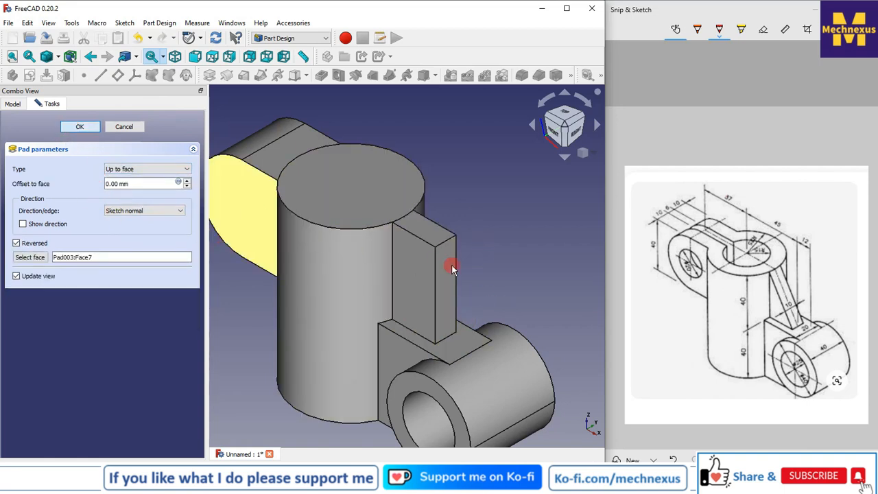
Step: Show the body's origin planes and start a new sketch on the XZ plane
scroll(452, 264, down, 3)
scroll(434, 255, up, 3)
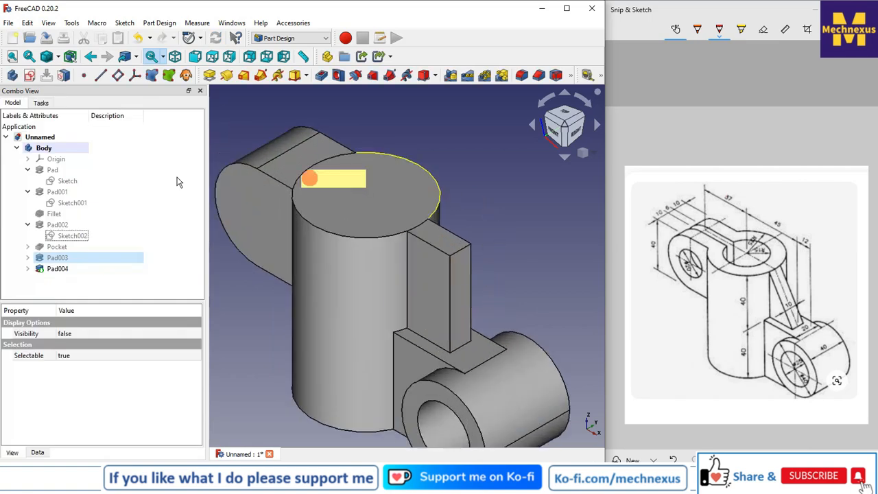
click(51, 161)
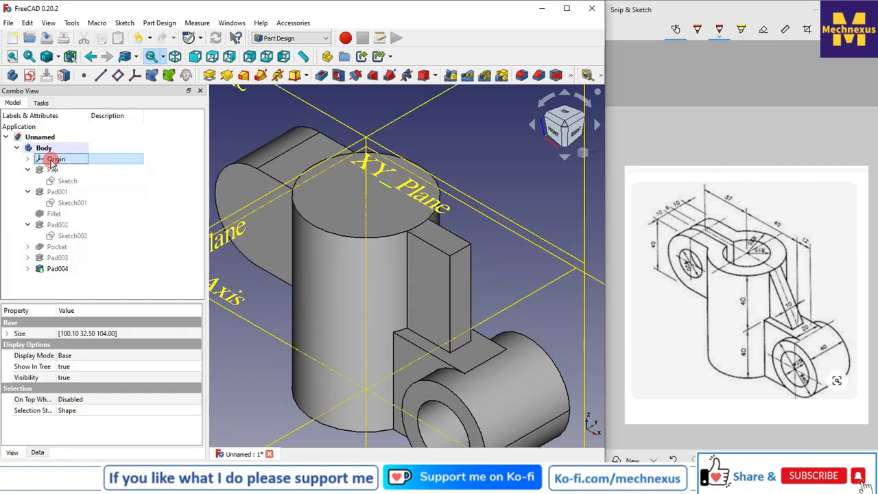
scroll(343, 192, down, 5)
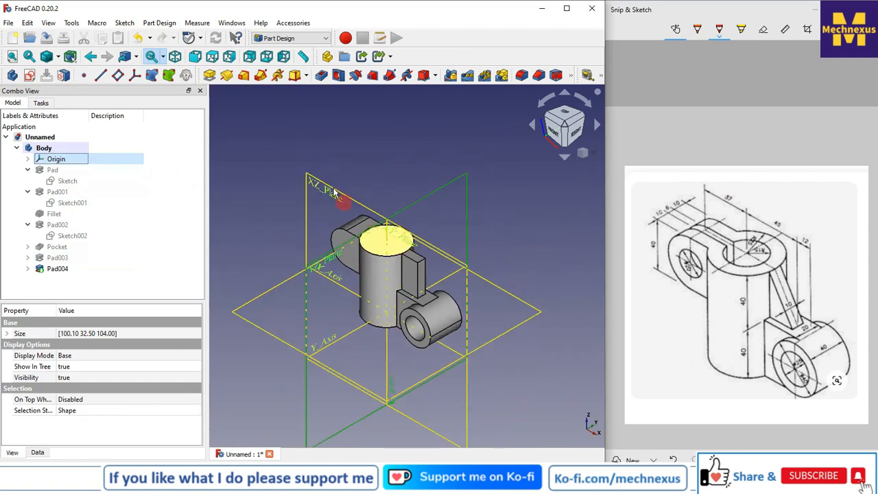
click(325, 182)
click(190, 228)
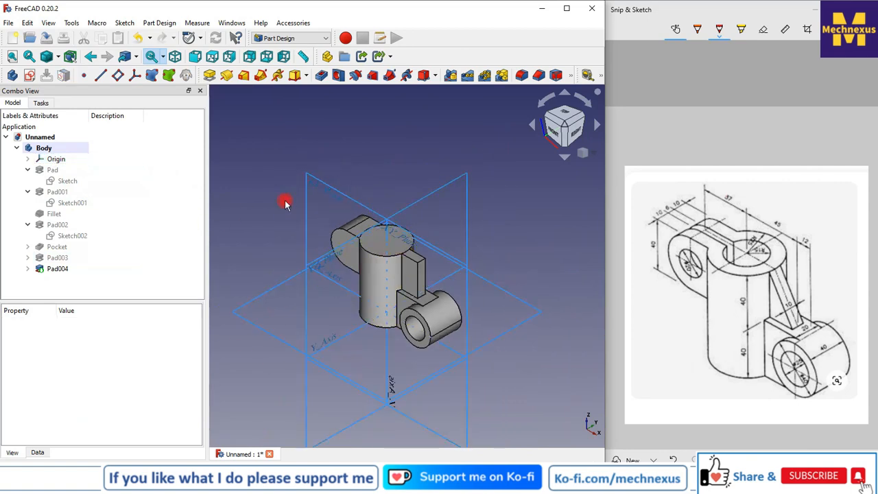
click(322, 182)
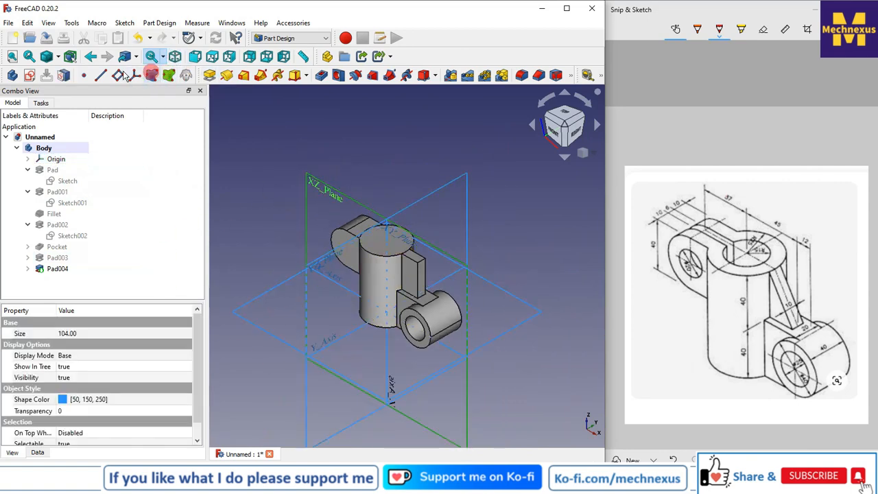
click(28, 76)
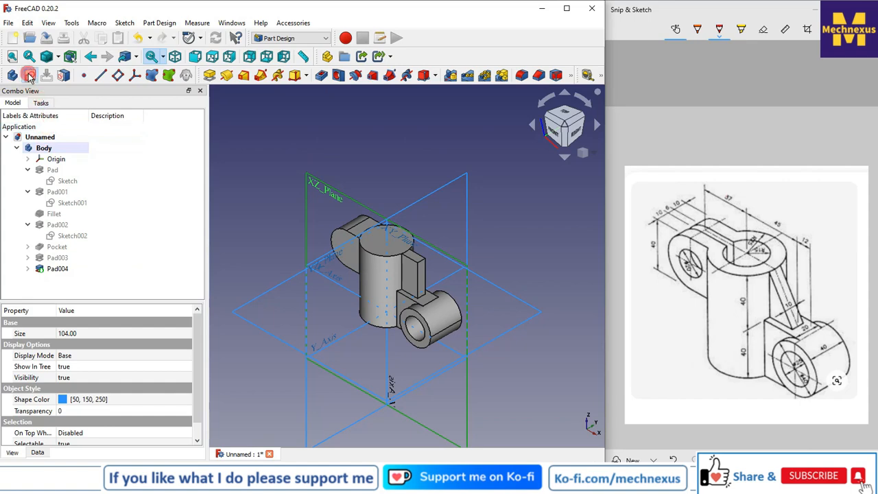
Step: Link the rib's top edge and outer vertical edge into the sketch as external geometry
scroll(401, 272, up, 3)
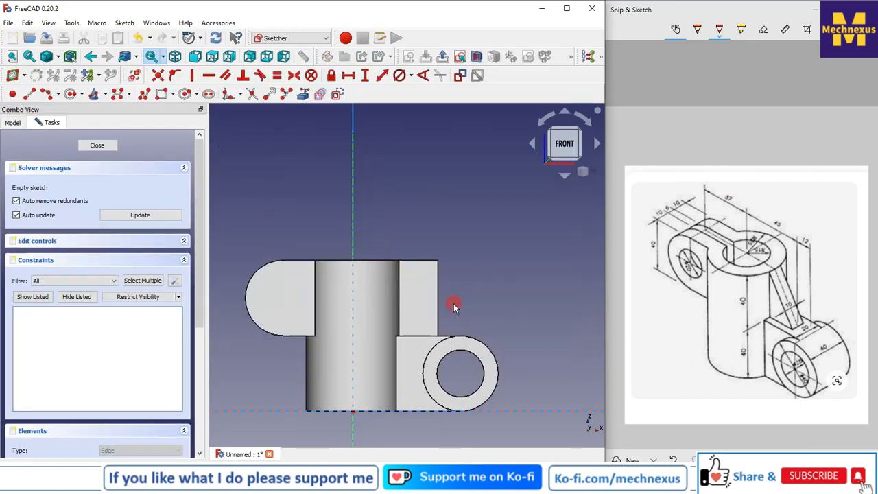
scroll(453, 304, up, 2)
click(305, 94)
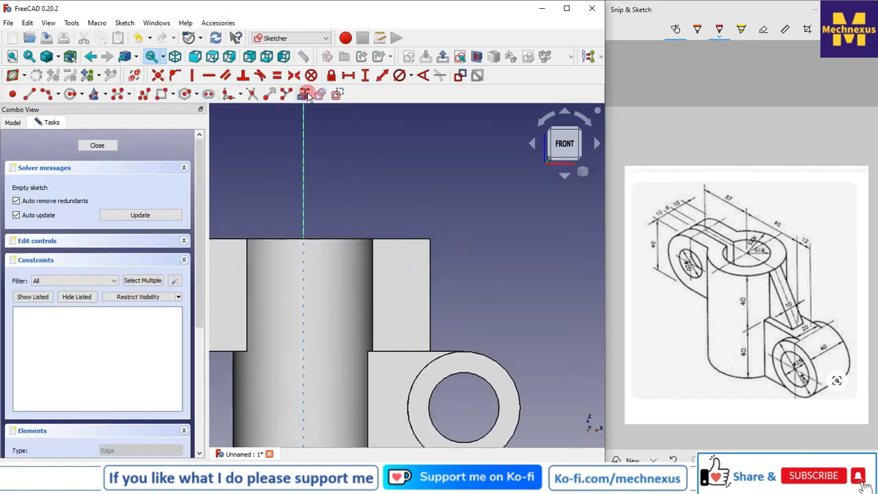
click(396, 236)
click(433, 268)
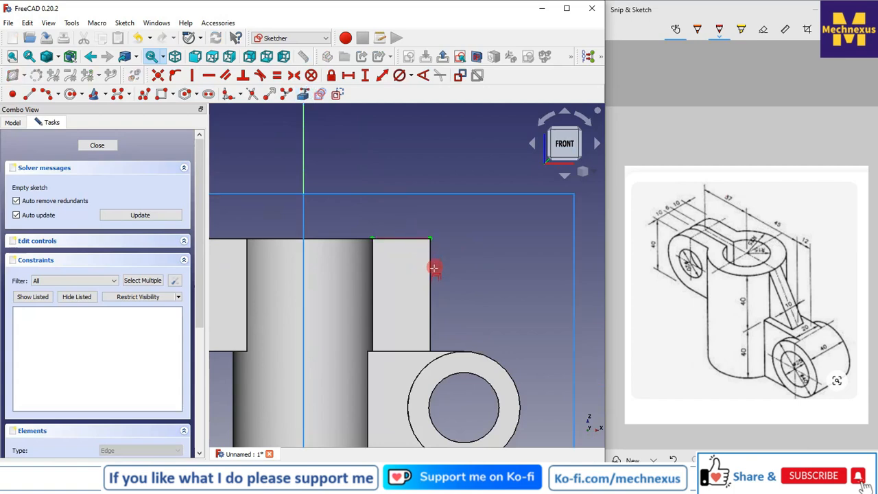
click(478, 276)
Step: Switch the model's display style to hidden line
click(74, 57)
click(59, 57)
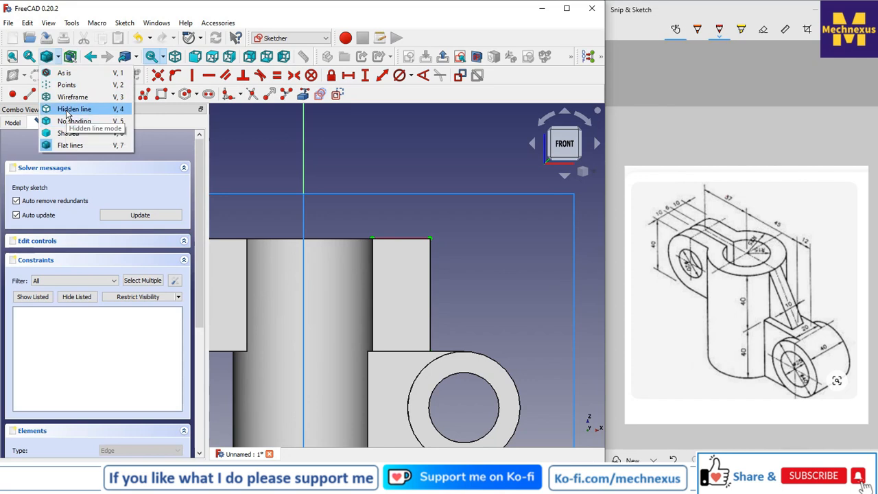
click(69, 109)
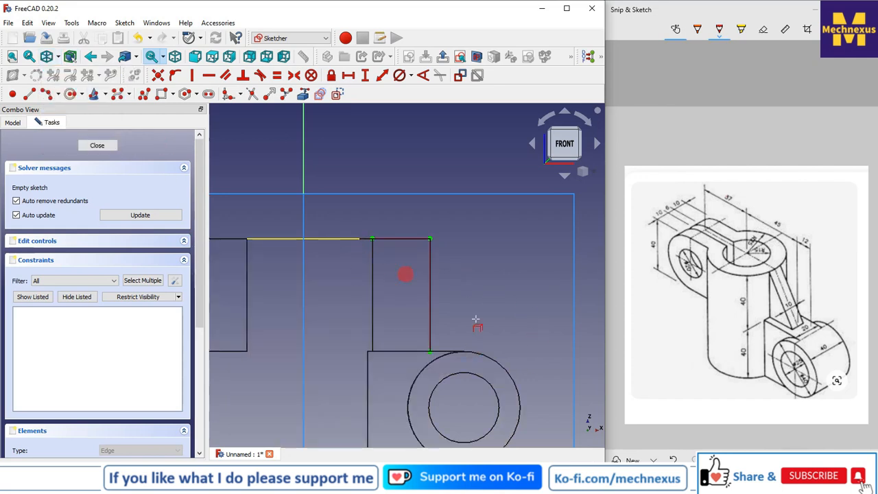
Step: Draw a sloped line from the rib's inner top corner to its lower outer corner, plus a vertical line up the outer edge
click(24, 94)
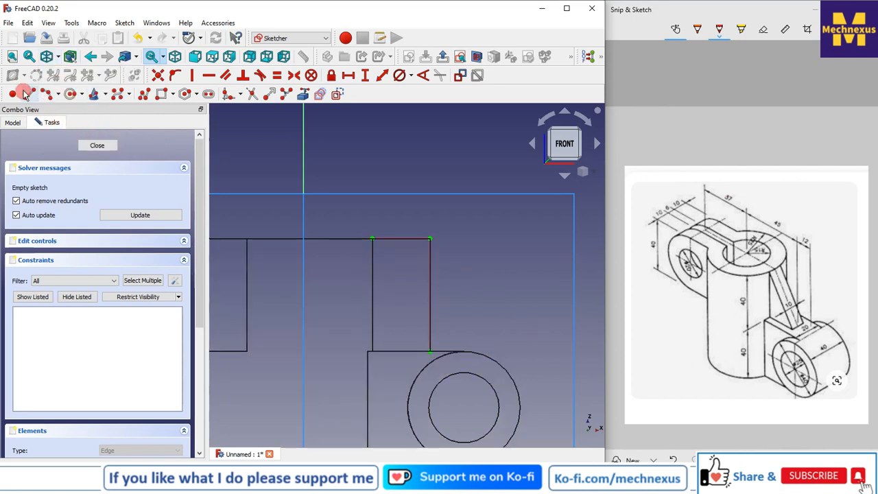
click(372, 240)
click(430, 351)
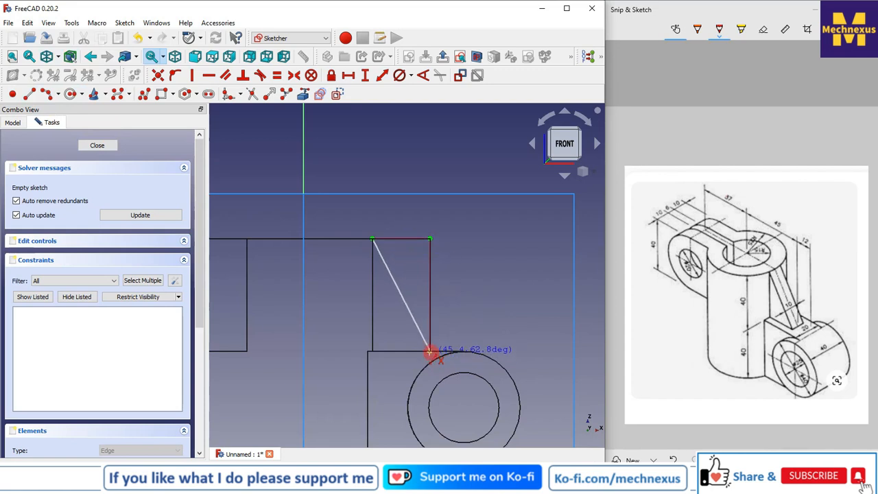
click(431, 351)
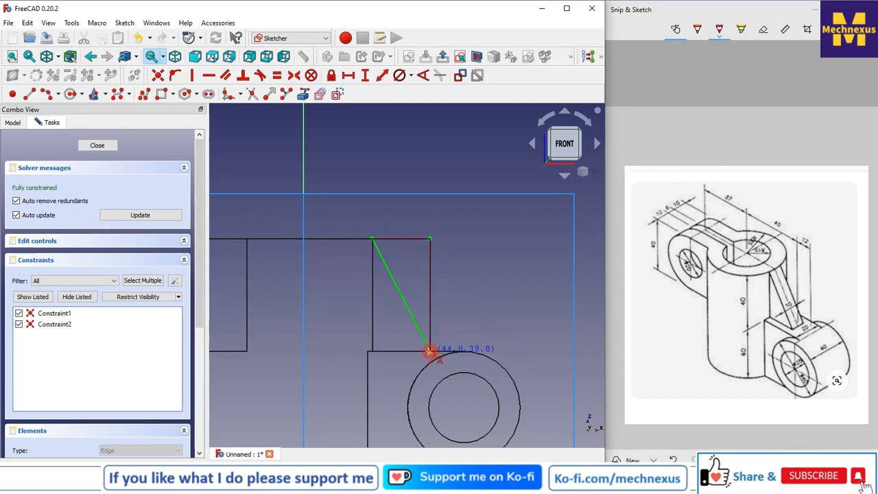
click(430, 239)
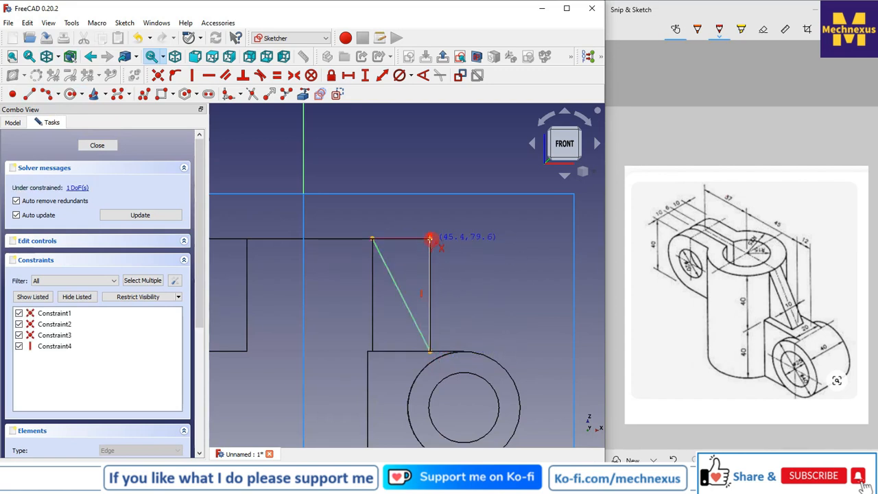
Step: Make the vertical line's upper end coincident with the rib's outer top corner and close the triangle along the top edge
scroll(429, 238, up, 4)
click(430, 238)
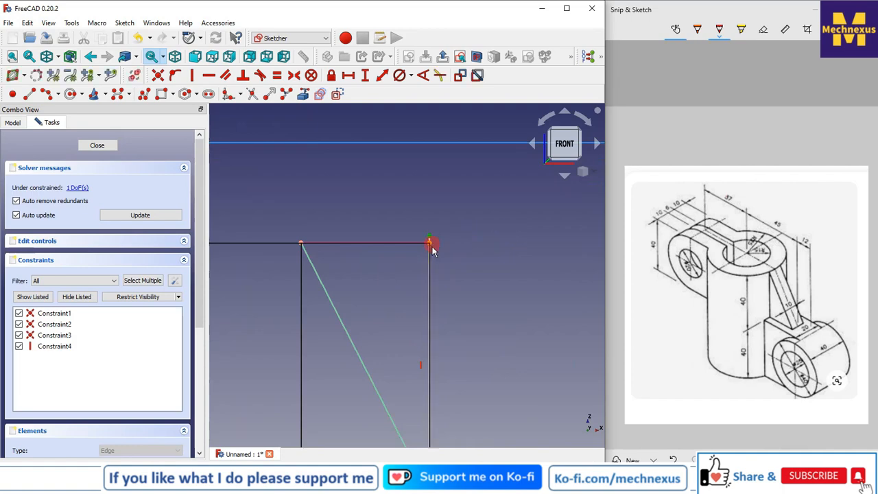
click(430, 240)
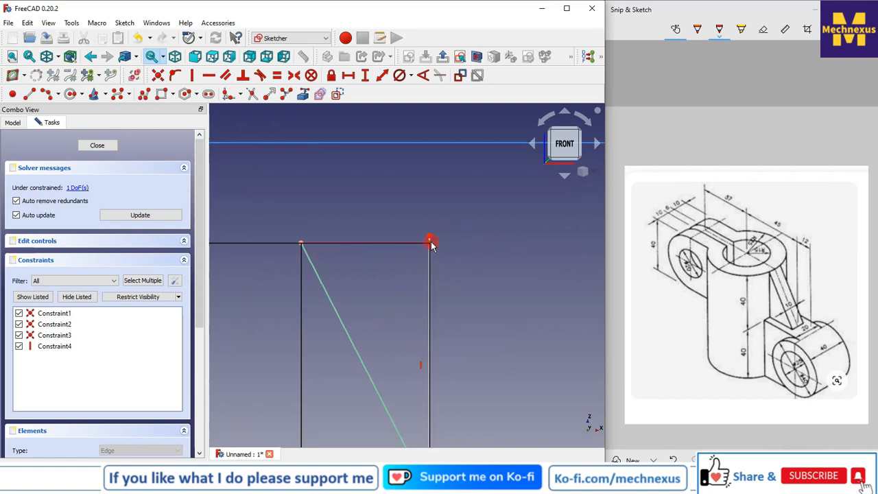
click(431, 245)
click(430, 238)
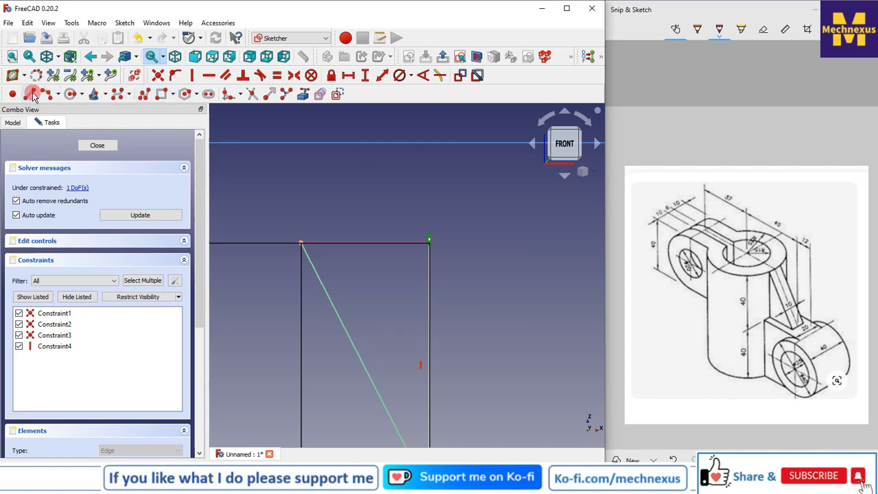
click(159, 74)
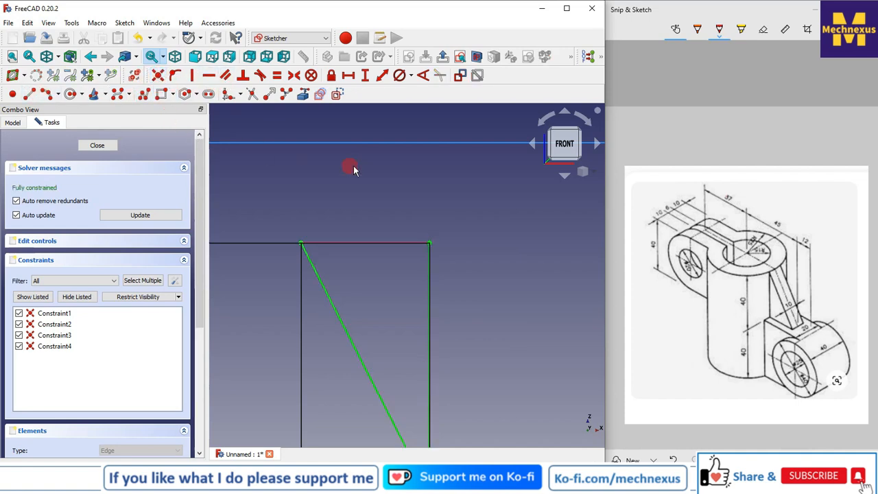
click(300, 242)
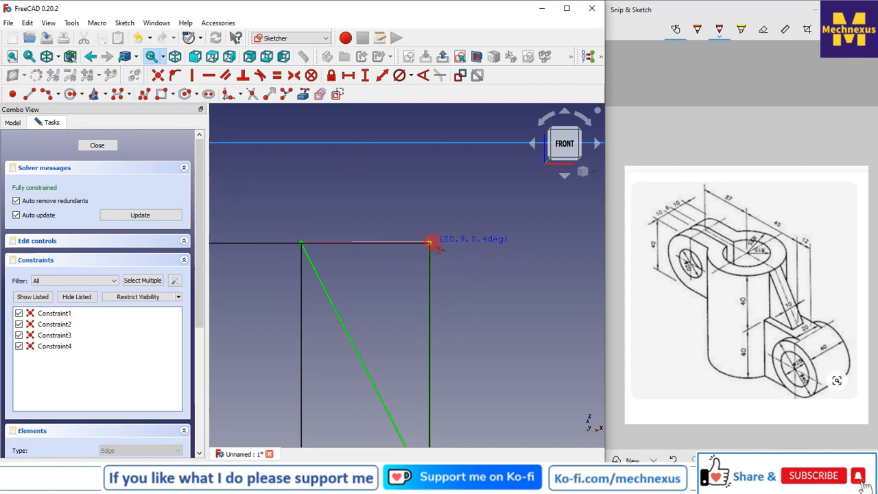
click(98, 145)
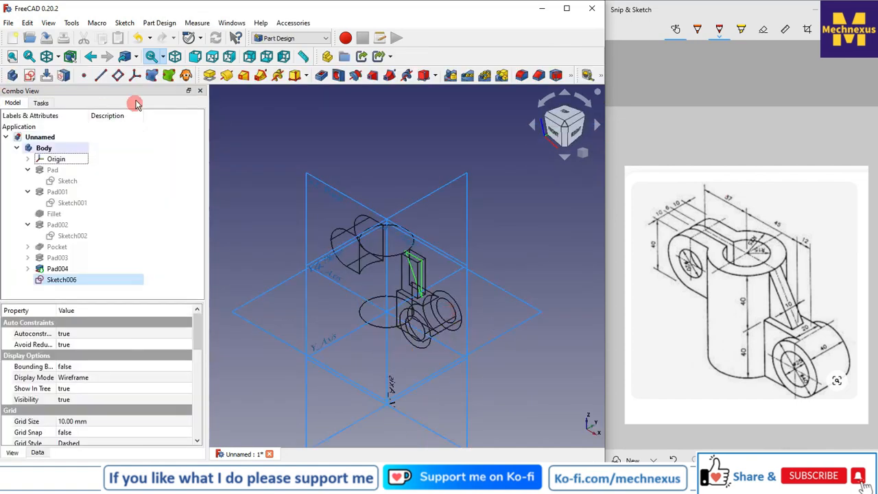
Step: Switch the model's display style to flat lines and hide the body's origin planes
click(58, 56)
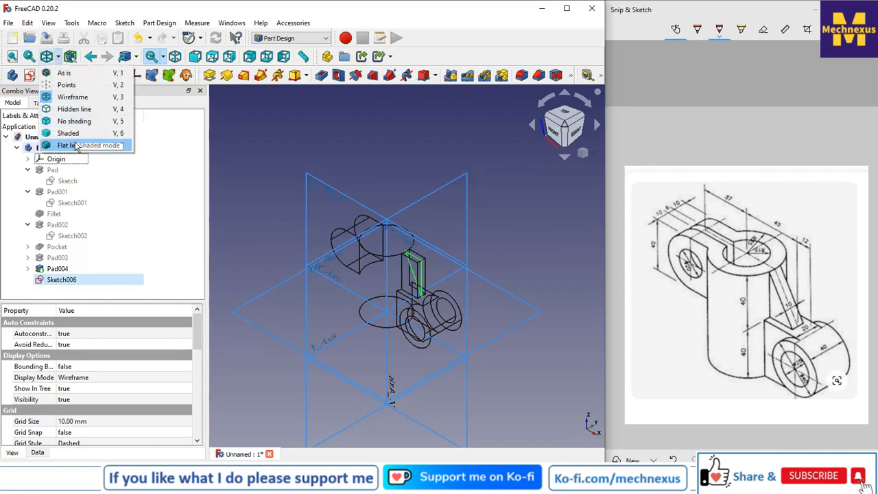
click(76, 145)
click(461, 173)
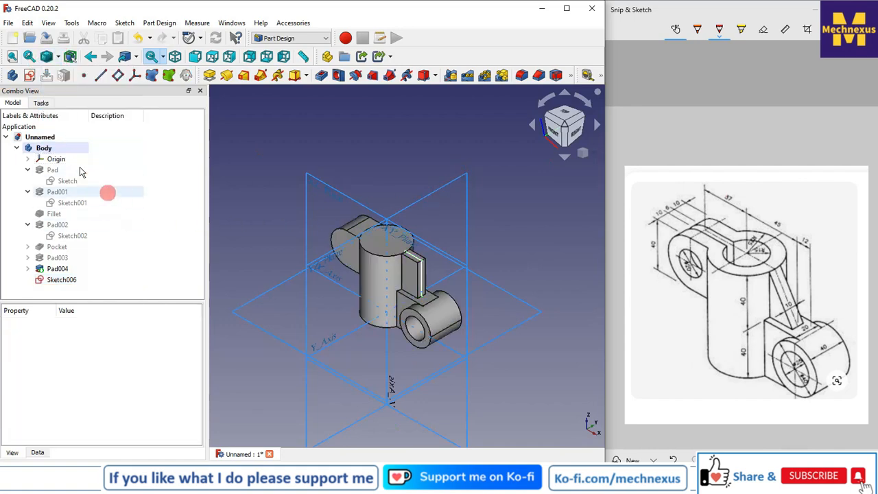
click(47, 159)
key(space)
scroll(387, 223, up, 4)
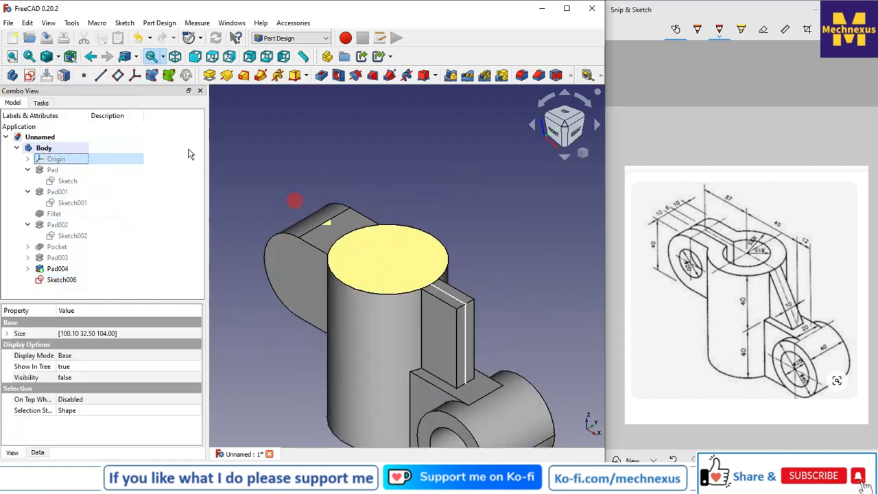
Step: Pocket the triangular sketch with the Two dimensions type, 5 mm in each direction, to slope the rib
click(53, 280)
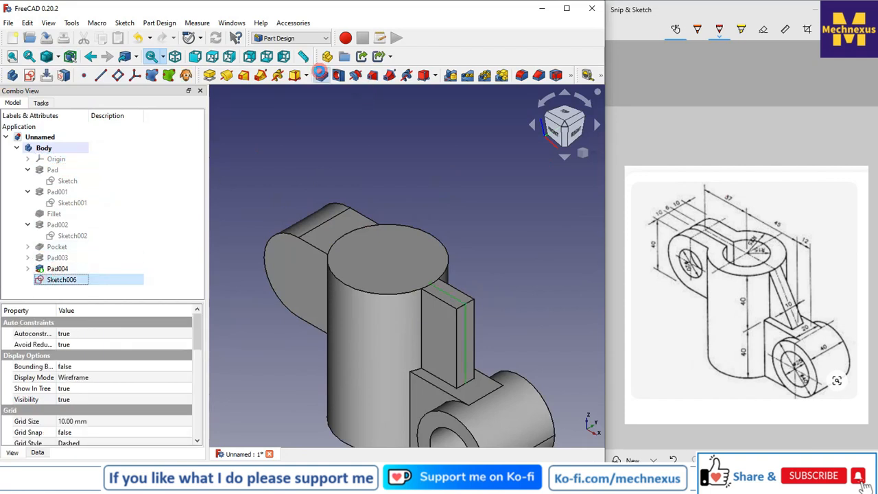
click(321, 75)
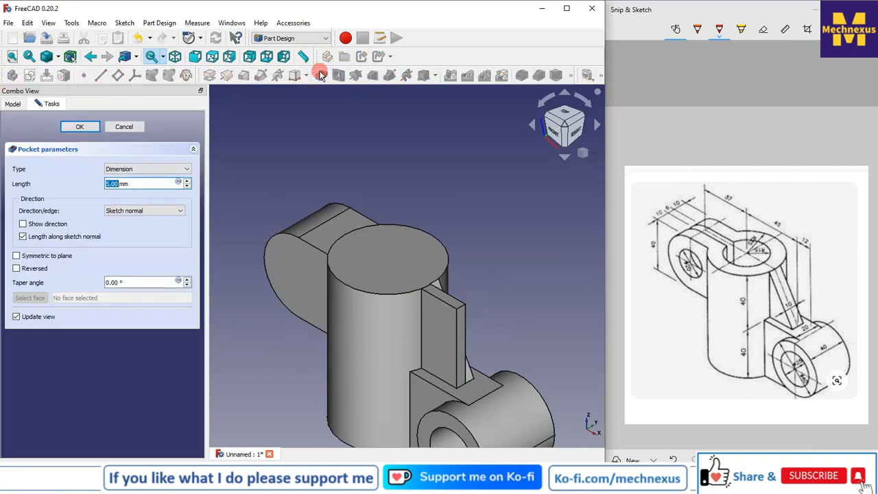
click(128, 171)
click(128, 207)
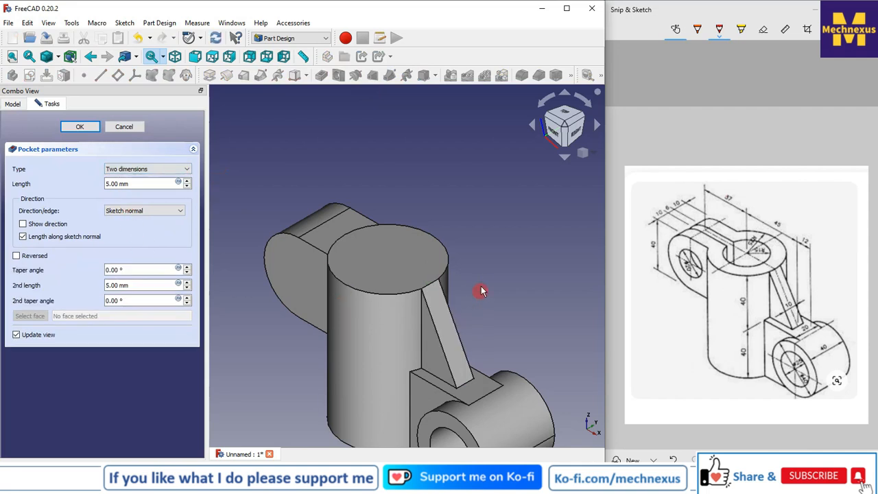
click(80, 127)
scroll(348, 160, down, 4)
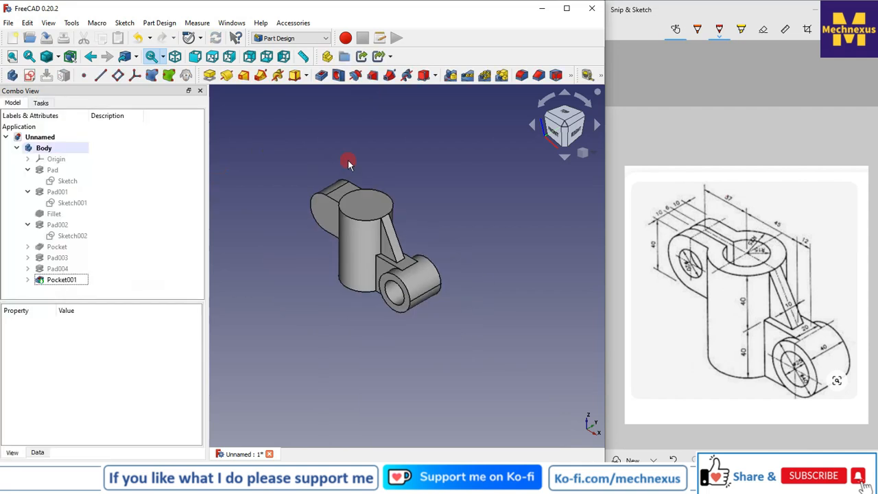
Step: Start a new sketch on the top face of the central cylinder
scroll(380, 190, up, 2)
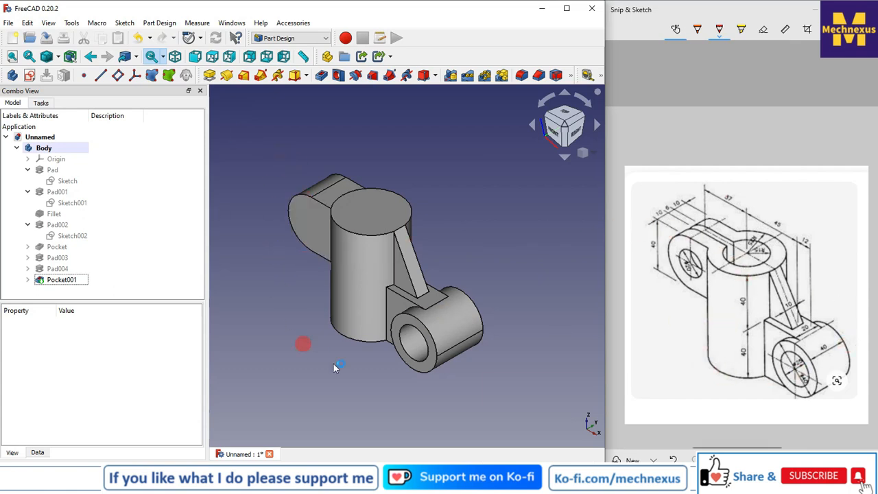
click(711, 320)
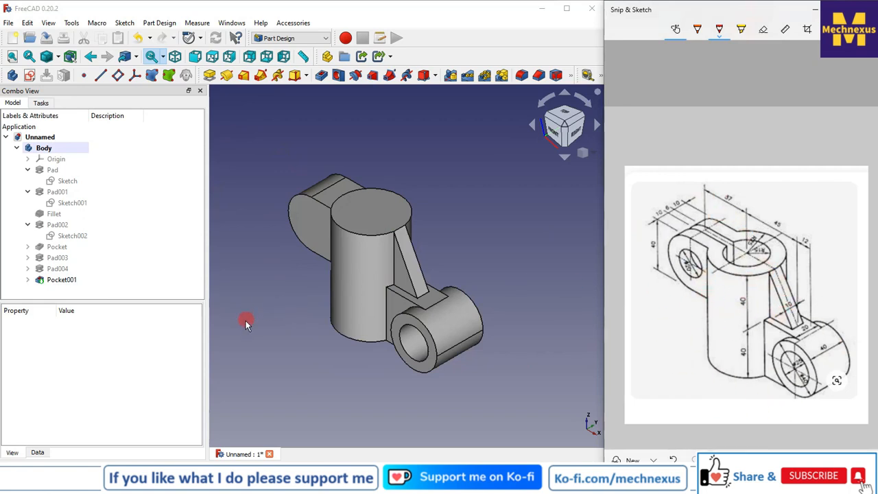
click(385, 202)
scroll(329, 193, up, 3)
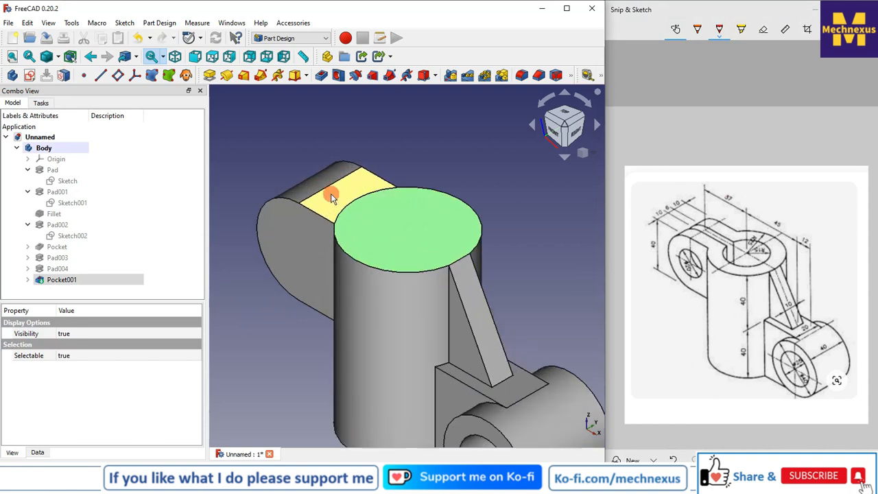
scroll(330, 194, down, 2)
click(30, 76)
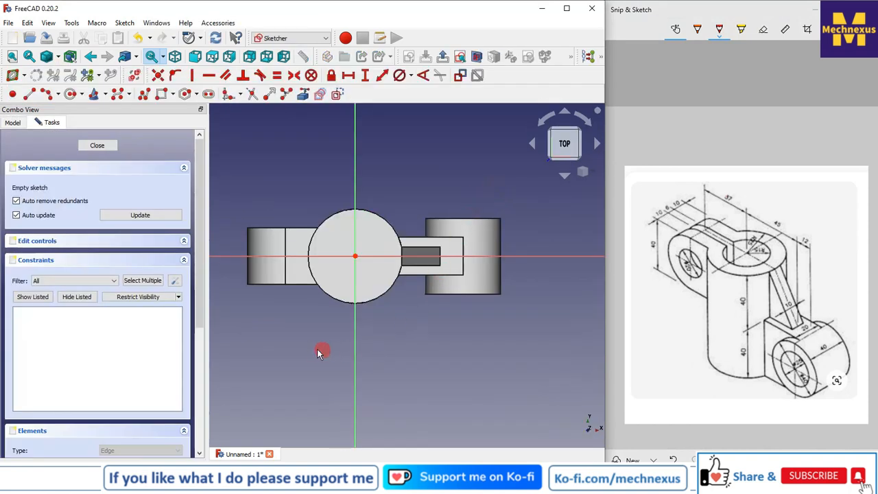
Step: Draw a circle centred on the origin and set its diameter to 30 mm
click(70, 94)
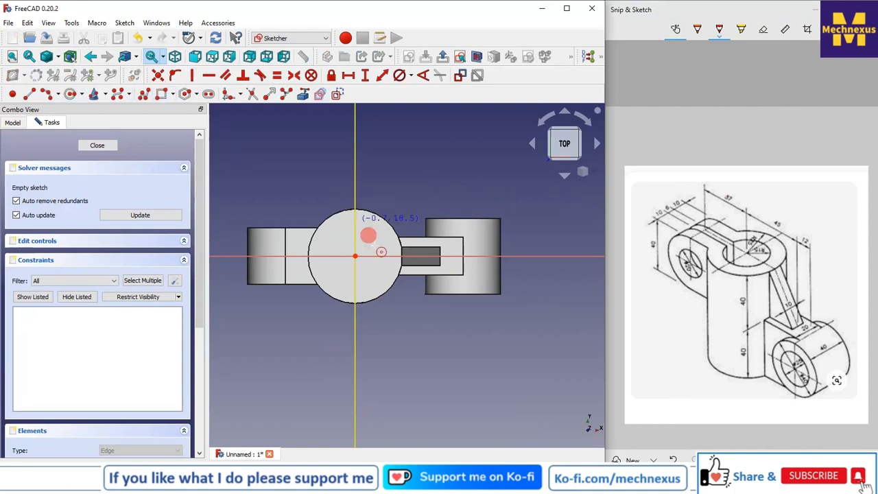
click(355, 258)
click(374, 230)
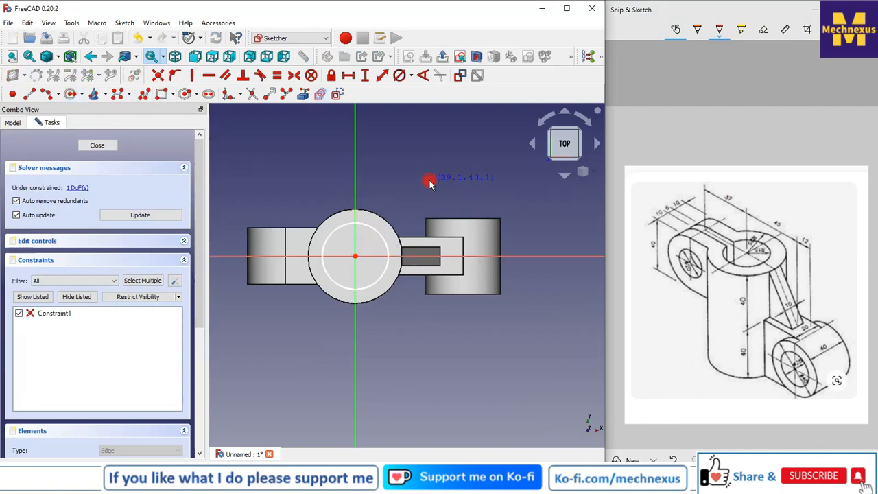
click(363, 219)
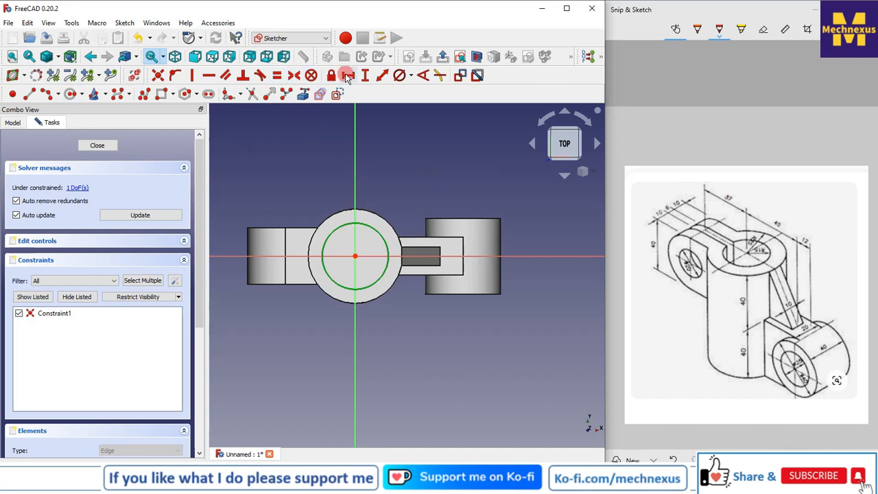
click(412, 77)
click(425, 96)
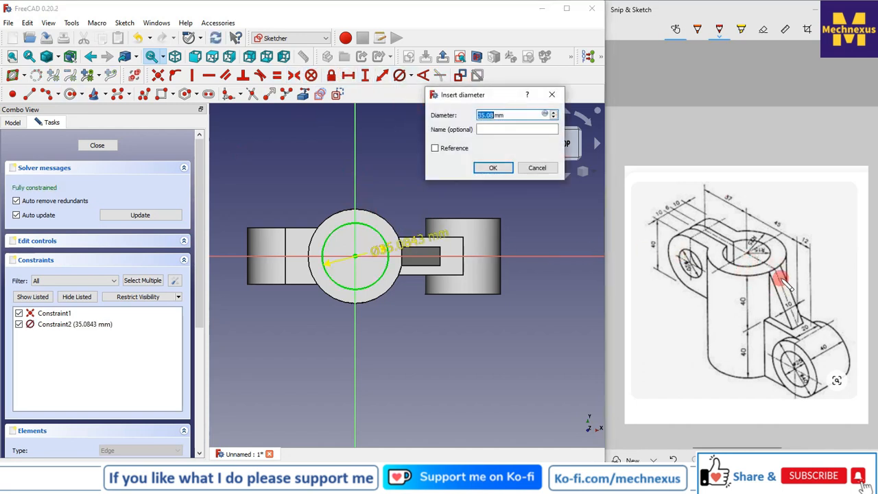
text(30)
click(494, 168)
Step: Draw three connected lines as a slot outline about 12.5 mm wide, running from the circle past the clevis arm's outer end
scroll(315, 231, up, 5)
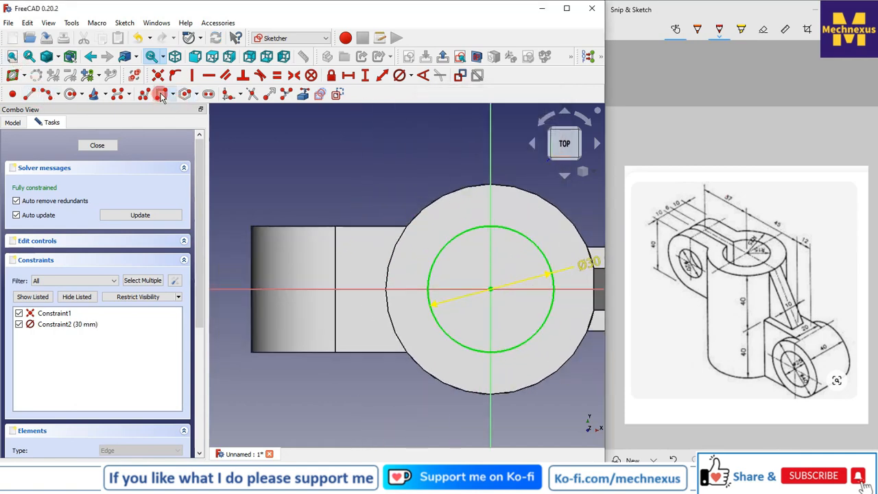
click(30, 94)
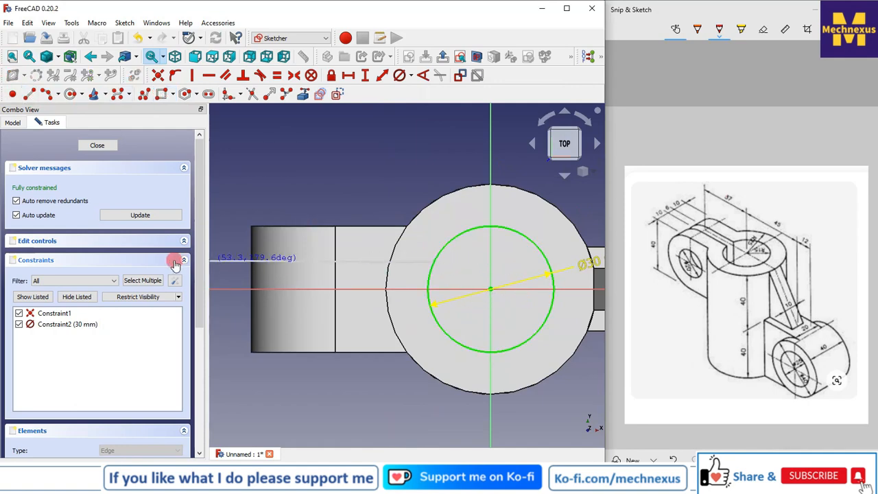
click(215, 262)
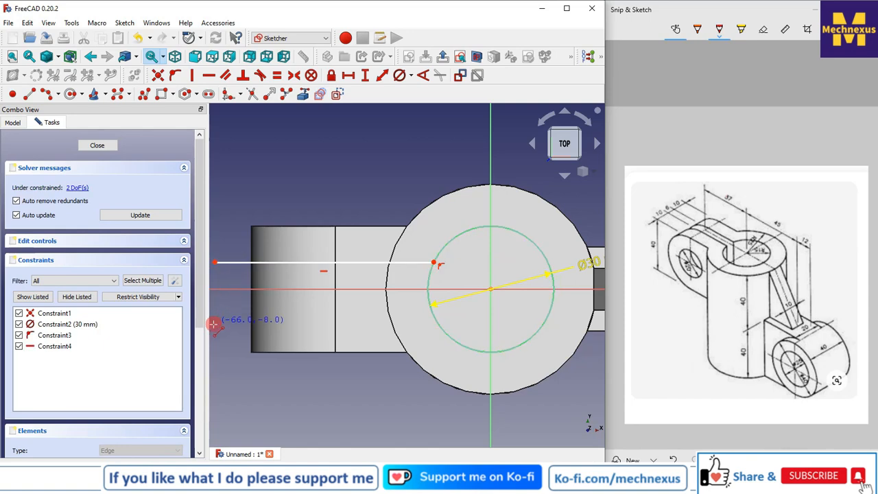
click(214, 263)
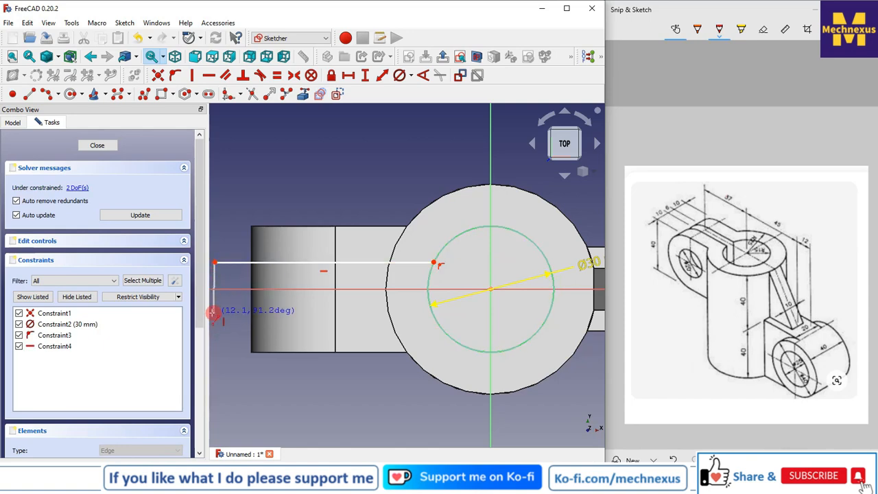
click(214, 314)
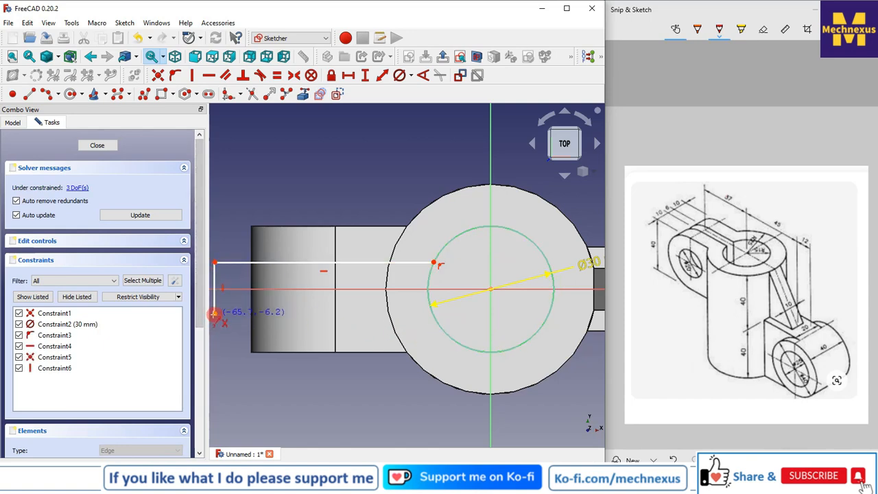
click(433, 313)
Step: Make the two corners of the slot's outer end symmetric about the horizontal axis
scroll(416, 270, down, 2)
scroll(416, 270, up, 2)
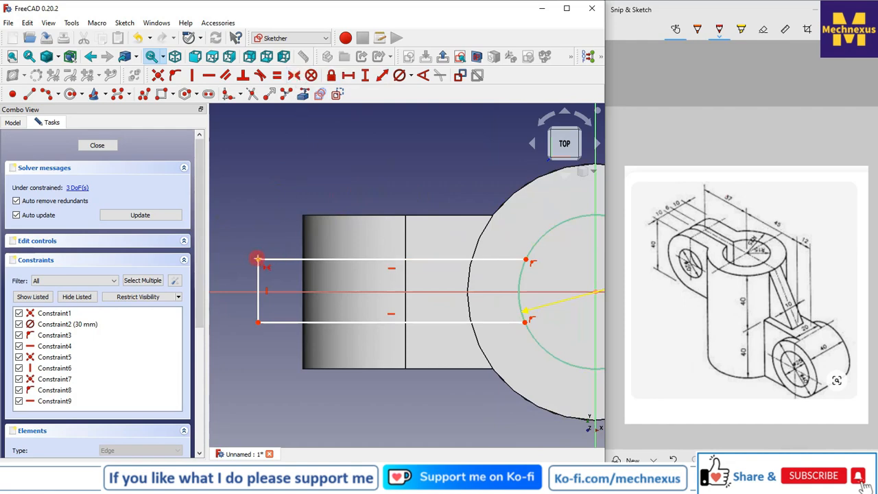
click(258, 321)
click(278, 292)
scroll(280, 281, down, 2)
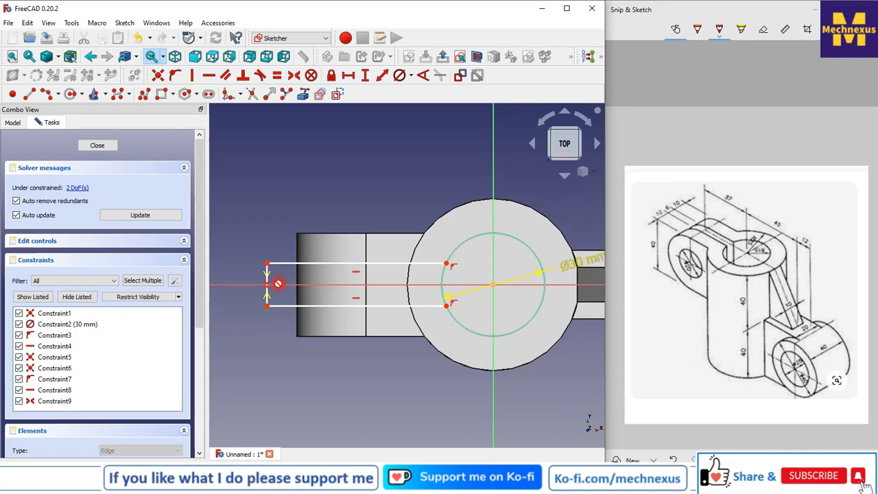
Step: Set the vertical length of the slot's outer end line to 10 mm
scroll(279, 286, up, 2)
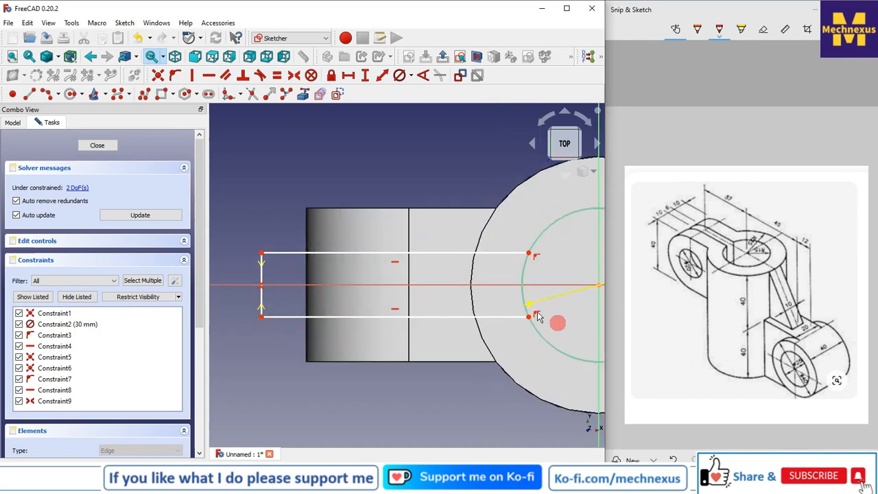
scroll(417, 250, down, 2)
scroll(311, 290, up, 2)
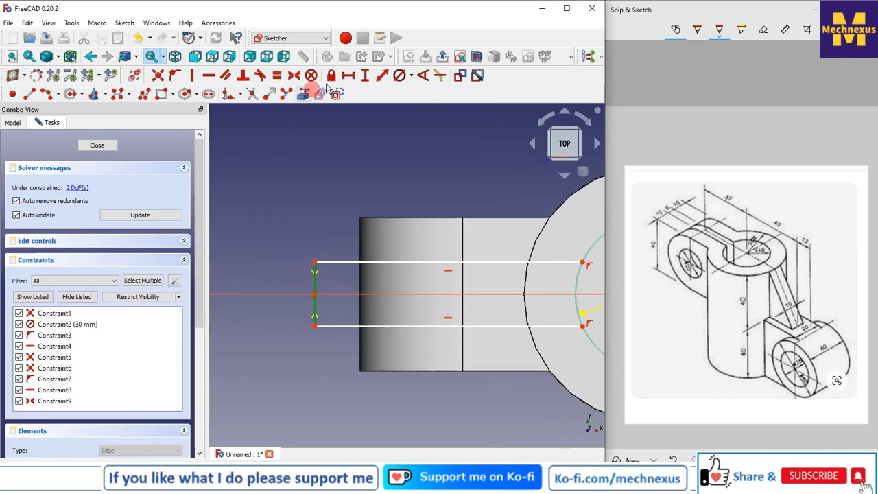
click(364, 75)
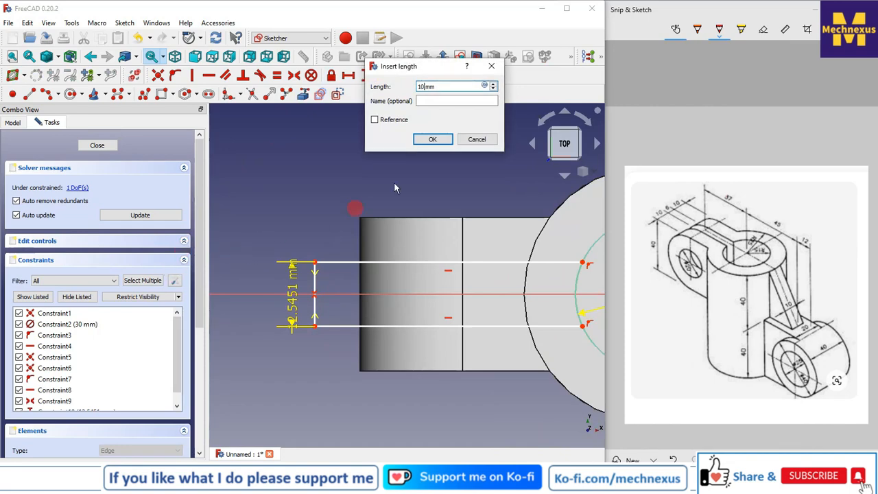
click(433, 139)
Step: Set the horizontal length of the slot's lower line to 50 mm and place the dimension below the slot
scroll(345, 222, down, 1)
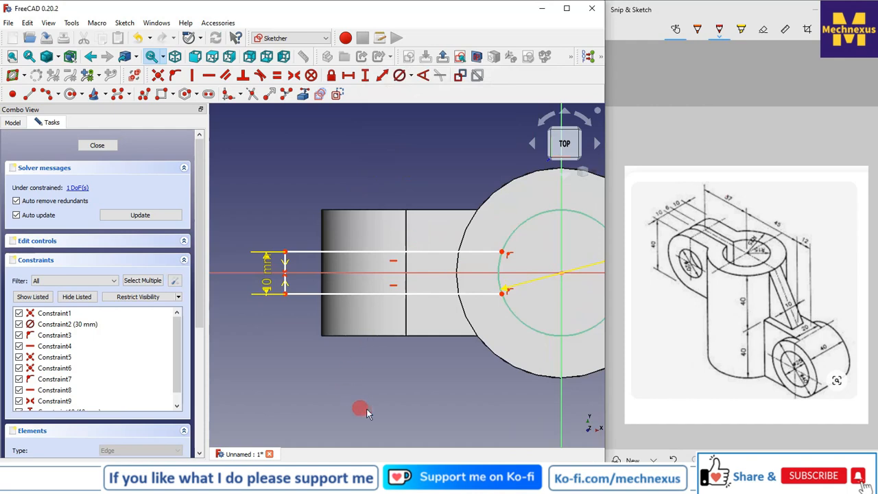
click(302, 294)
click(348, 76)
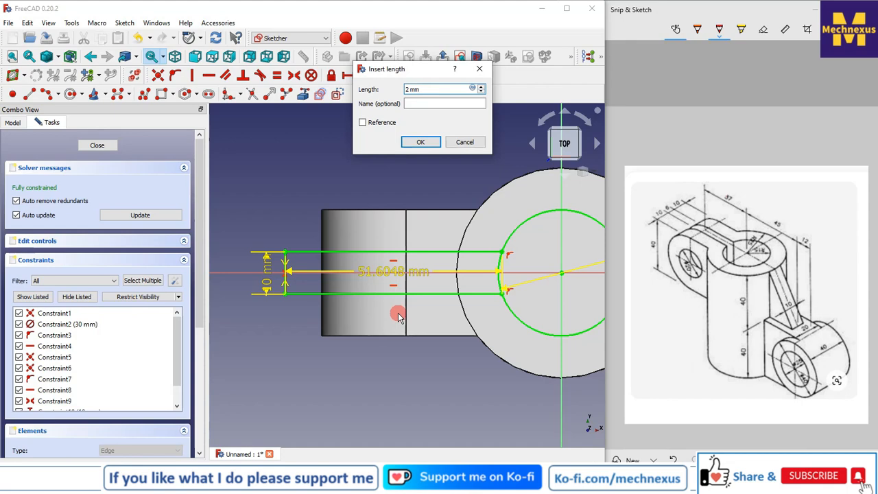
text(20)
click(420, 141)
click(390, 273)
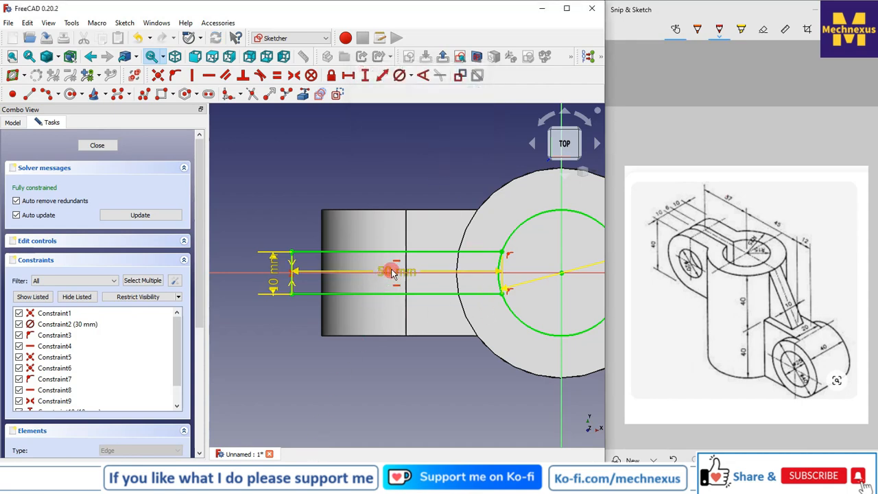
drag(391, 273, 392, 349)
Step: Trim the circle's arc between the two slot lines to form one closed keyhole profile, and finish the sketch
scroll(373, 363, down, 4)
scroll(464, 307, up, 4)
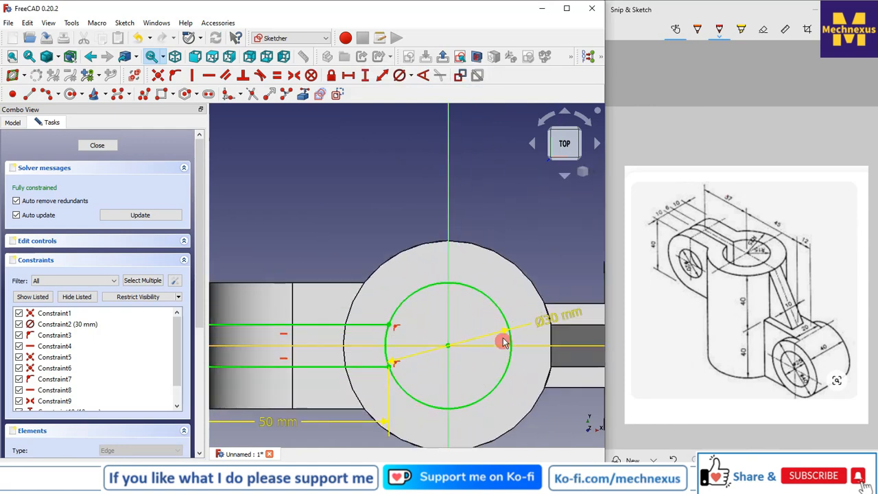
click(498, 303)
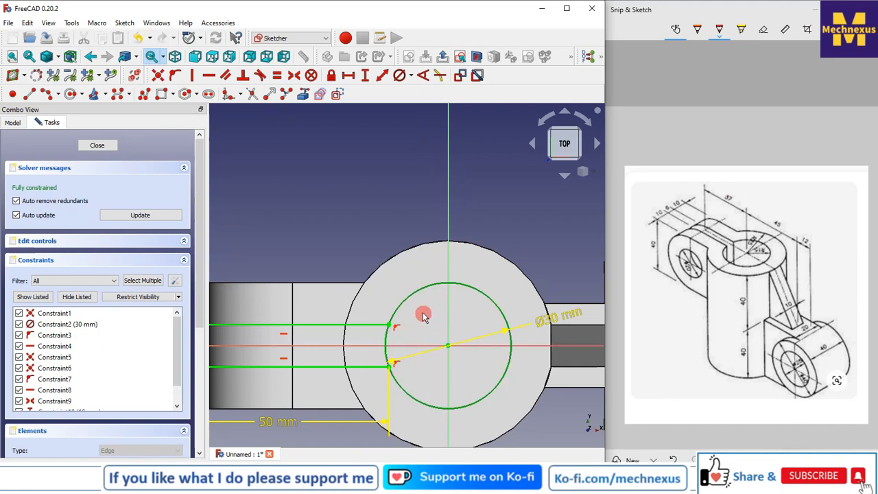
click(356, 196)
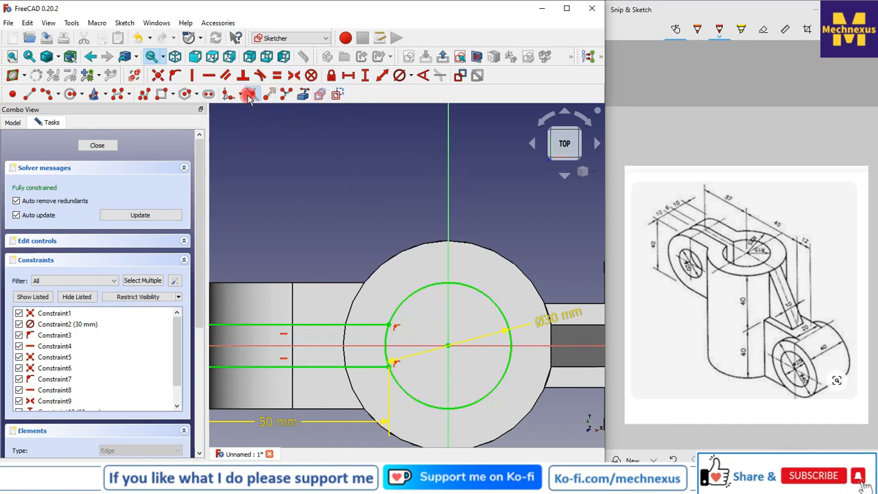
scroll(390, 374, up, 2)
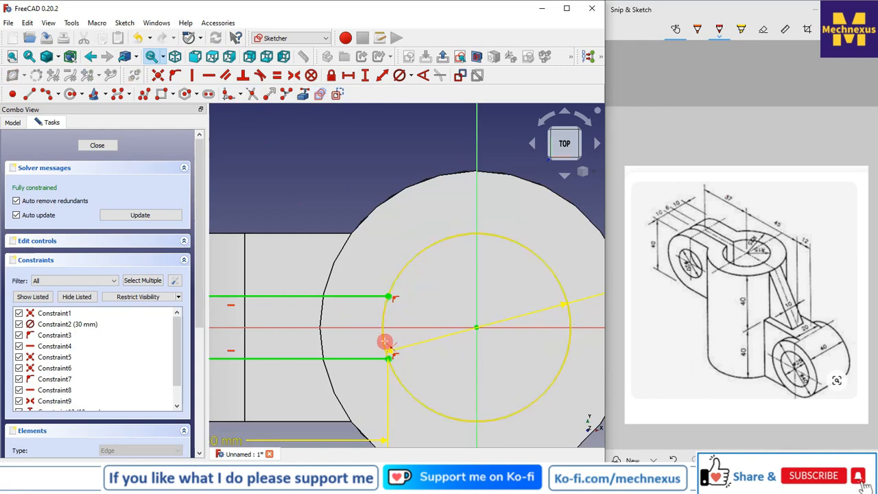
scroll(526, 356, down, 4)
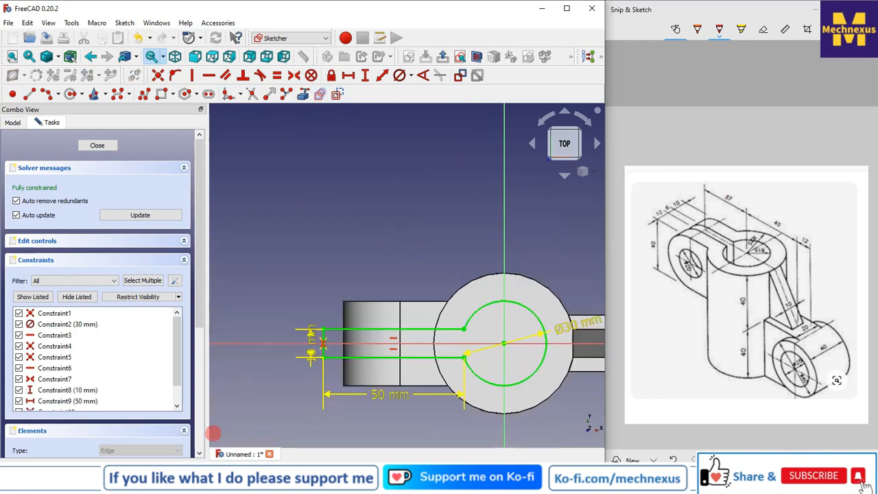
click(96, 146)
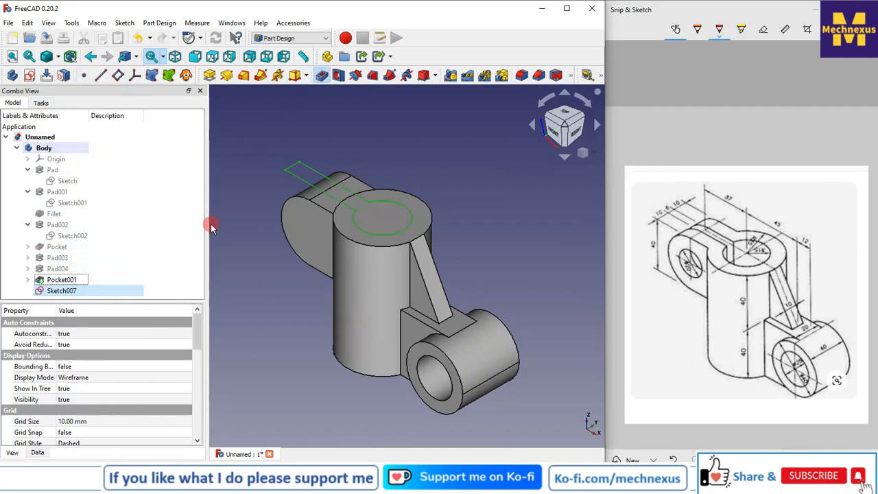
Step: Cut the keyhole profile through the whole body with a Through all pocket
click(184, 170)
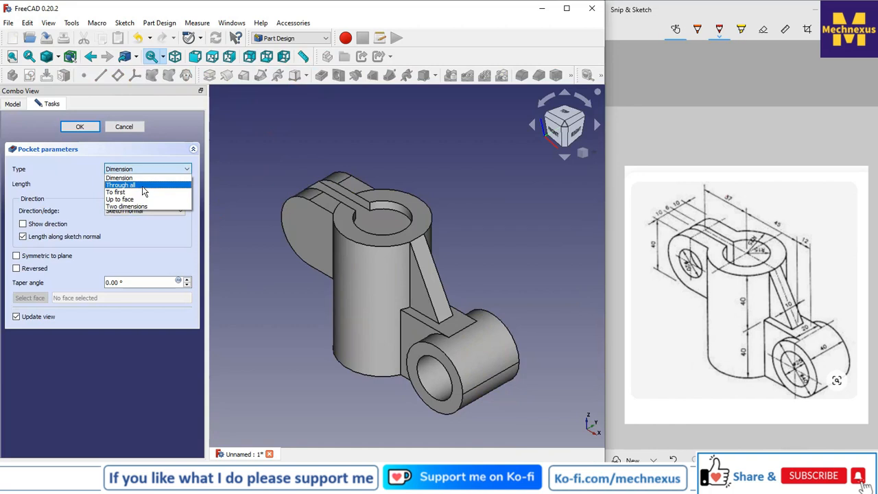
click(142, 185)
click(80, 127)
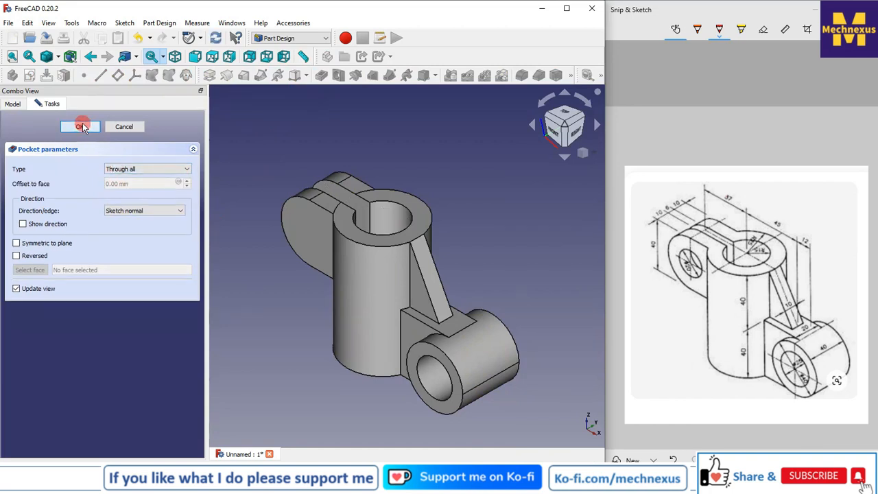
scroll(317, 299, down, 2)
scroll(316, 232, up, 2)
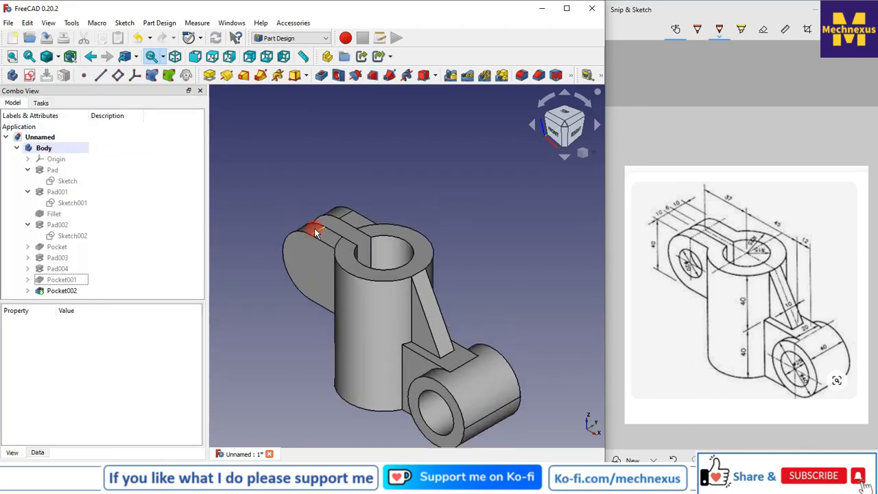
Step: Start a sketch on the clevis arm's front face and reference its rounded outer arc as external geometry
click(302, 265)
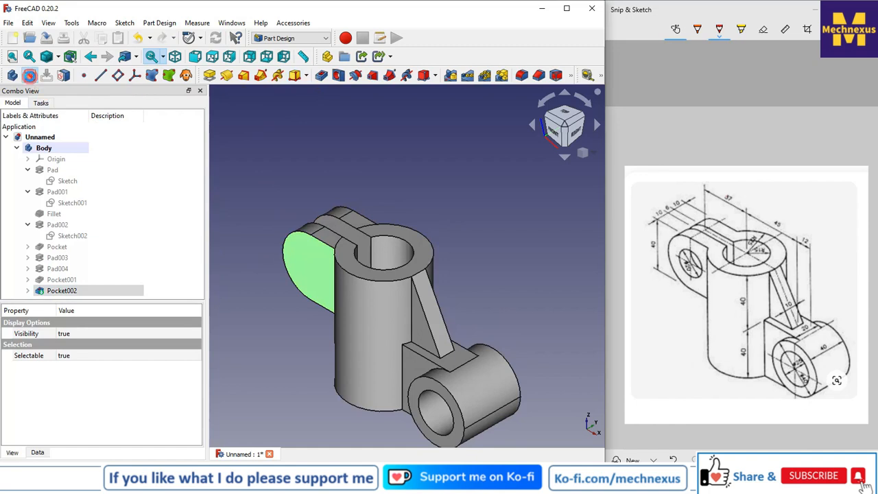
click(30, 75)
click(303, 95)
click(271, 295)
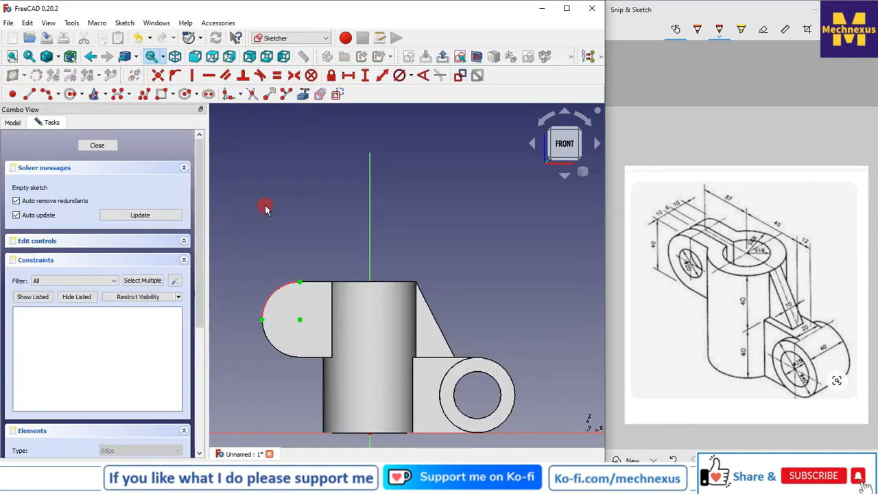
Step: Draw a circle centred on the referenced arc's centre, set its diameter to 20 mm, and finish the sketch
click(70, 94)
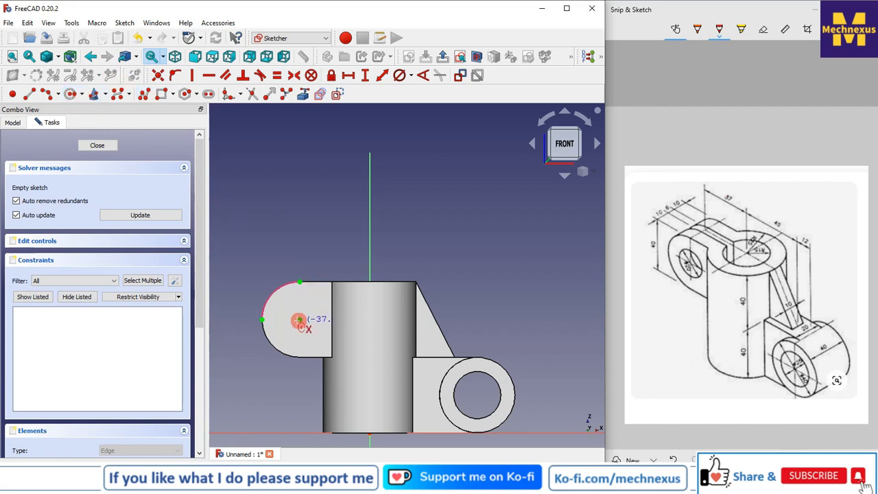
click(299, 320)
click(304, 339)
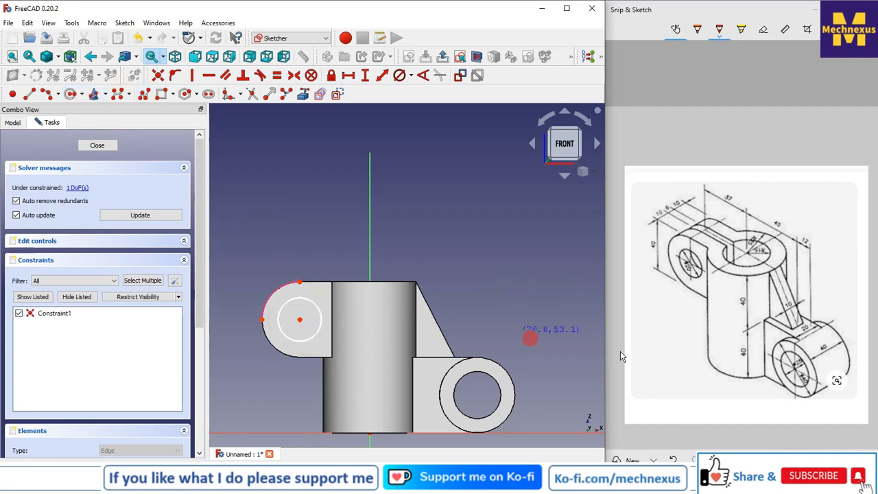
click(315, 304)
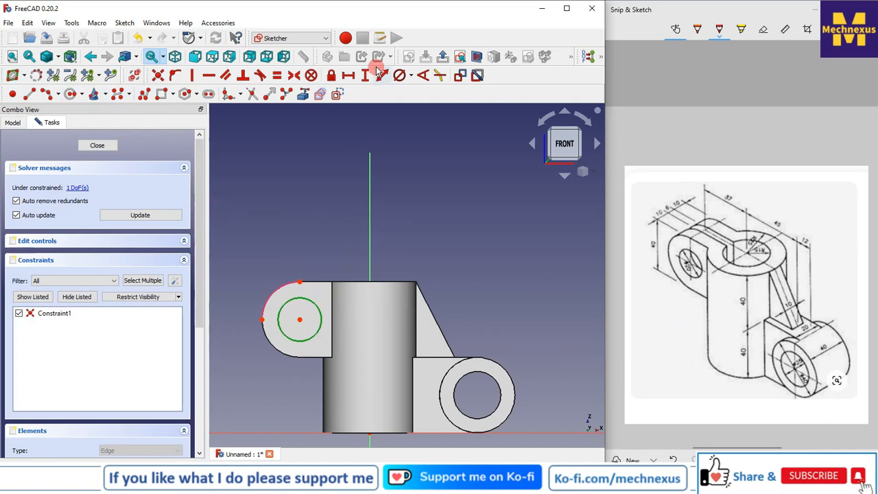
click(411, 76)
click(426, 104)
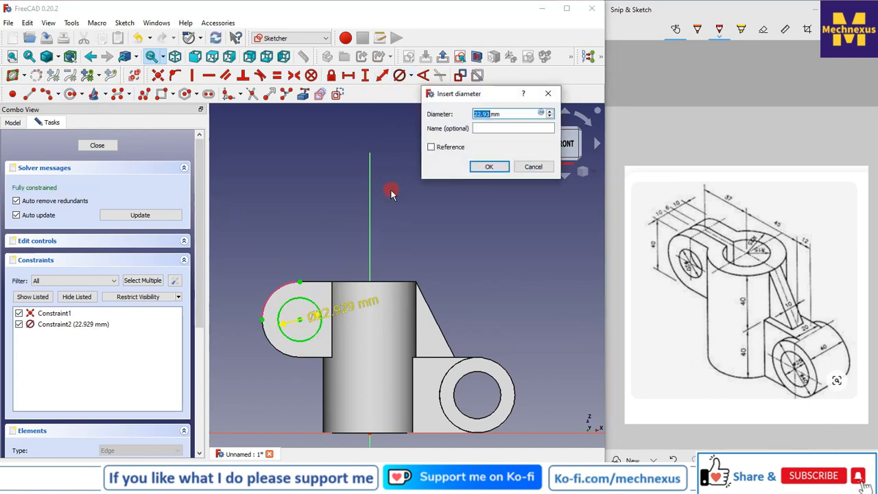
key(Return)
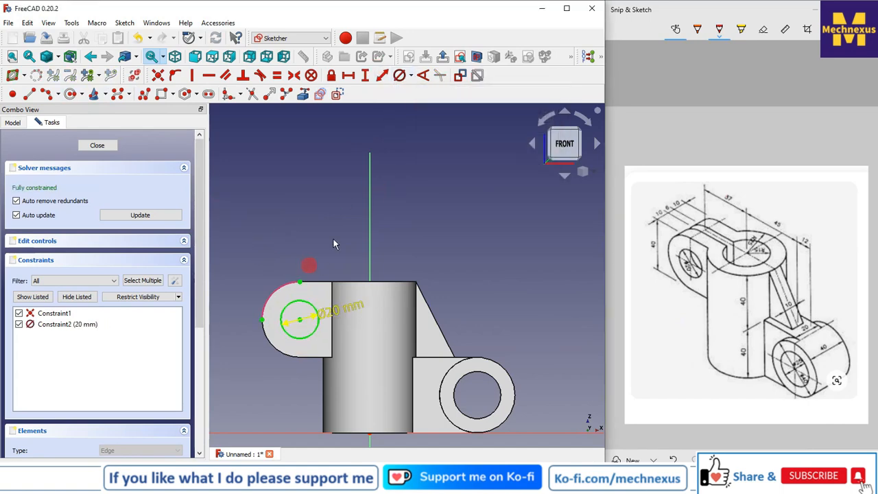
click(98, 146)
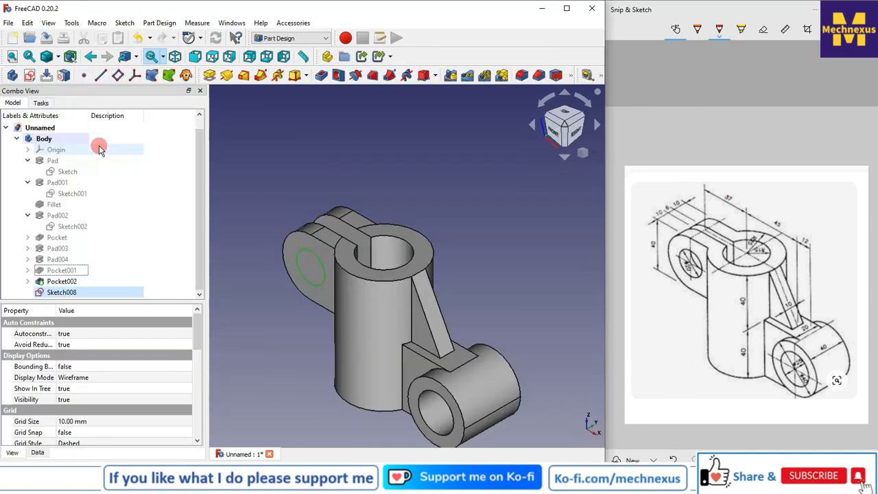
Step: Cut the 20 mm circle through both clevis arms with a Through all pocket
click(324, 77)
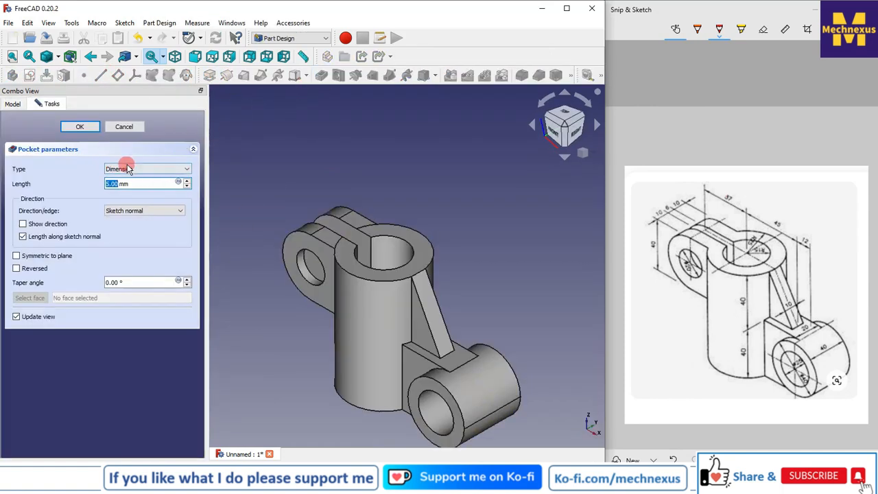
click(148, 169)
click(136, 186)
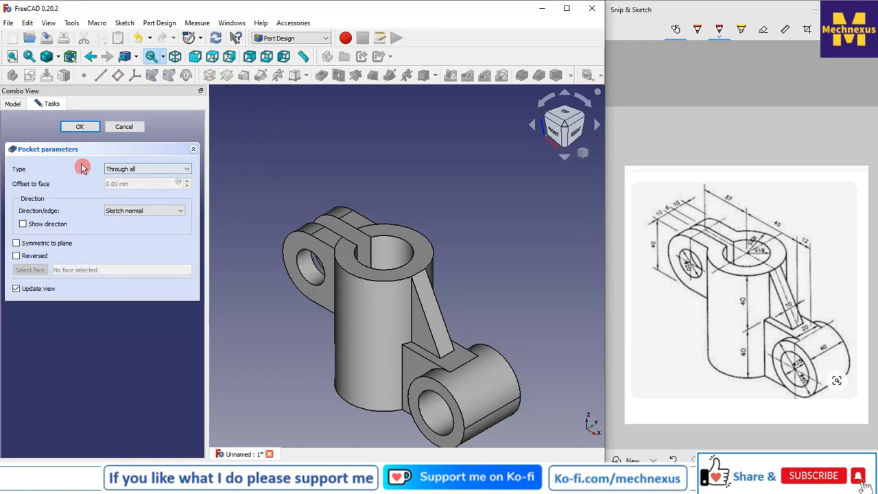
scroll(309, 239, up, 3)
mouse_move(310, 239)
middle_down()
mouse_move(330, 251)
mouse_move(382, 221)
mouse_move(391, 232)
mouse_move(304, 251)
middle_up()
click(79, 127)
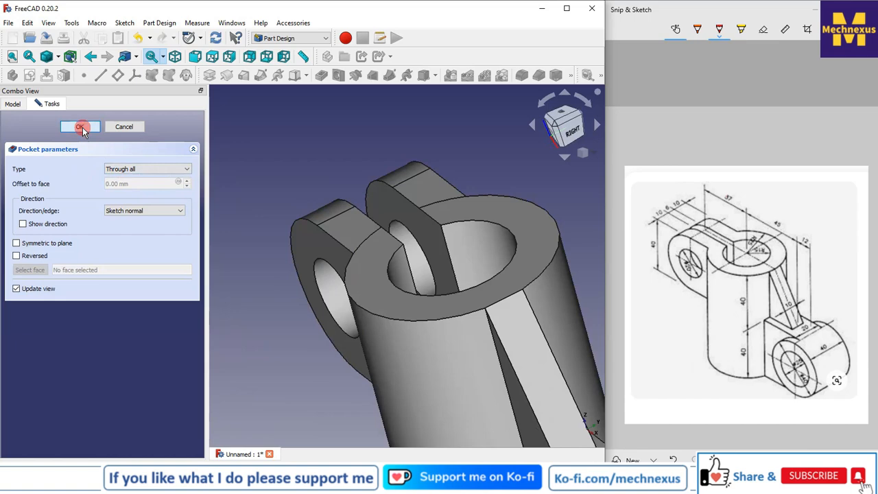
Step: Examine the bracket's bore, clevis slot, pin hole, rib and side boss, and compare the isometric view with the reference drawing
scroll(368, 226, down, 5)
scroll(368, 227, up, 4)
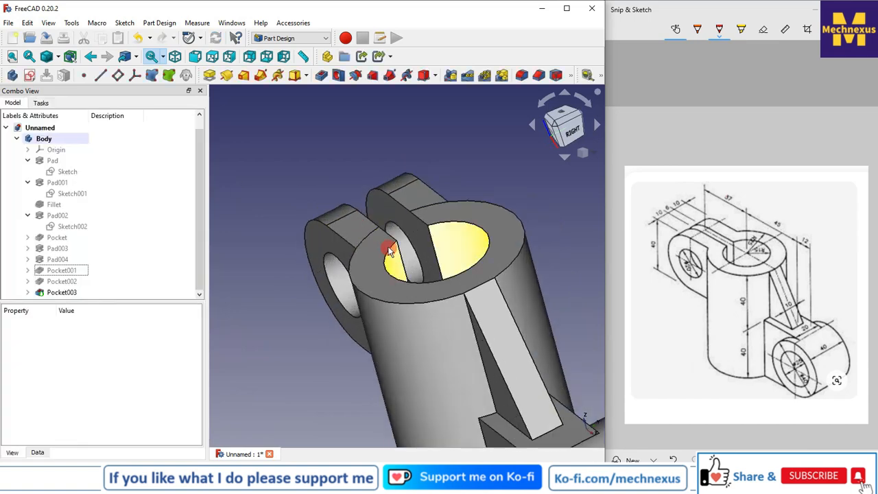
scroll(390, 248, down, 5)
middle_drag(403, 301, 474, 293)
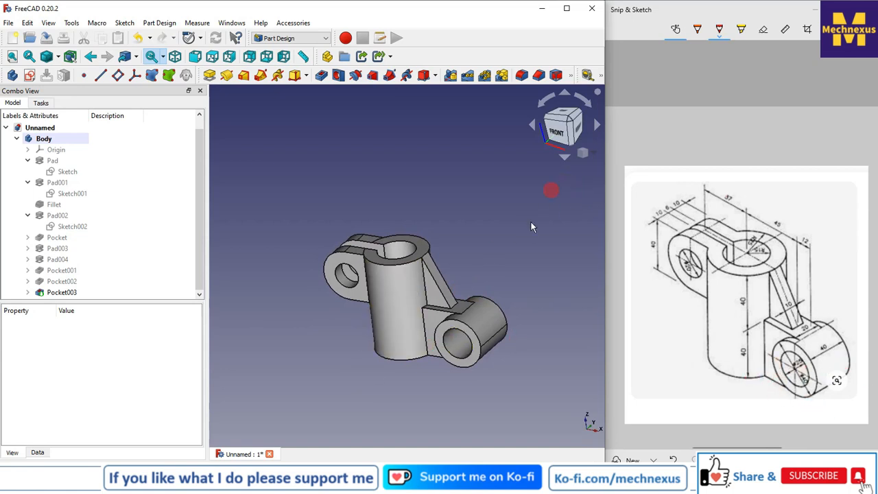
click(592, 159)
click(624, 161)
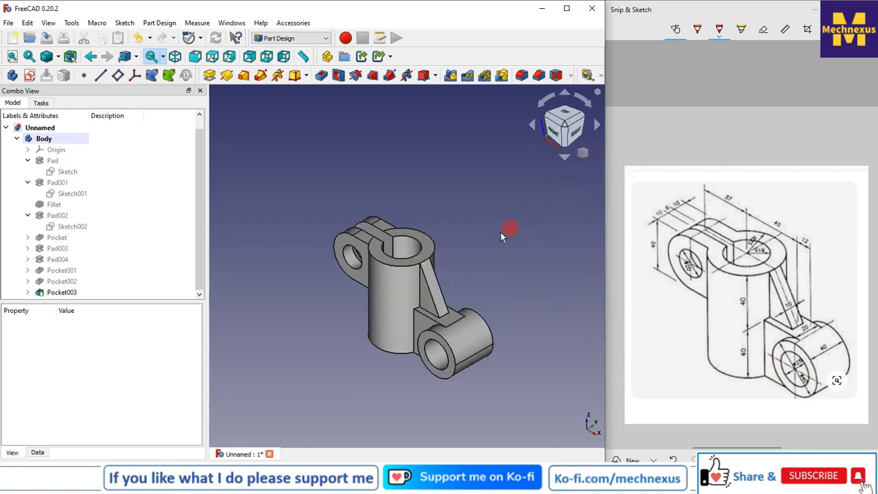
scroll(482, 233, up, 2)
scroll(426, 329, down, 2)
scroll(470, 278, up, 3)
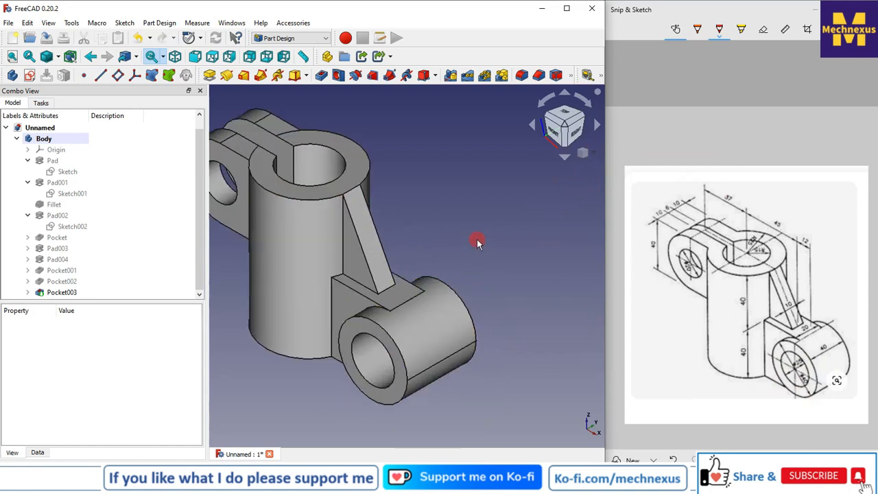
scroll(478, 242, down, 1)
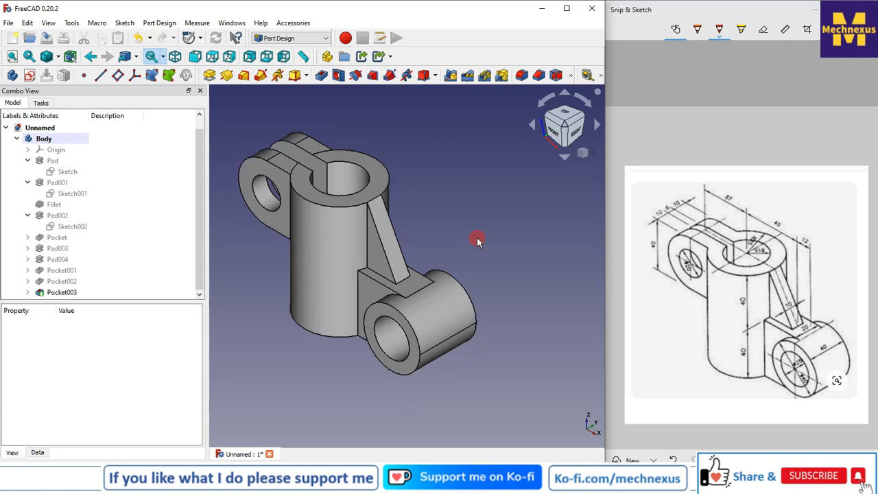
scroll(292, 151, up, 1)
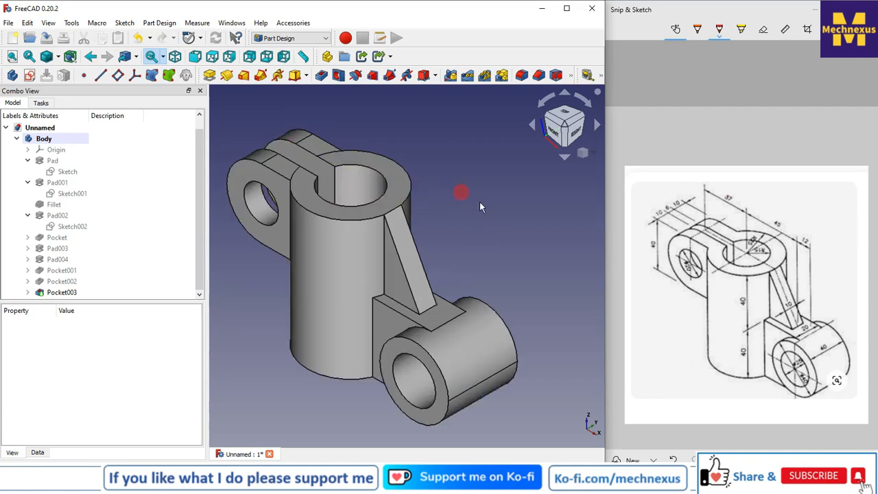
Step: Try the Copper display material on the last pocket feature, and set its material to Chrome
right_click(77, 293)
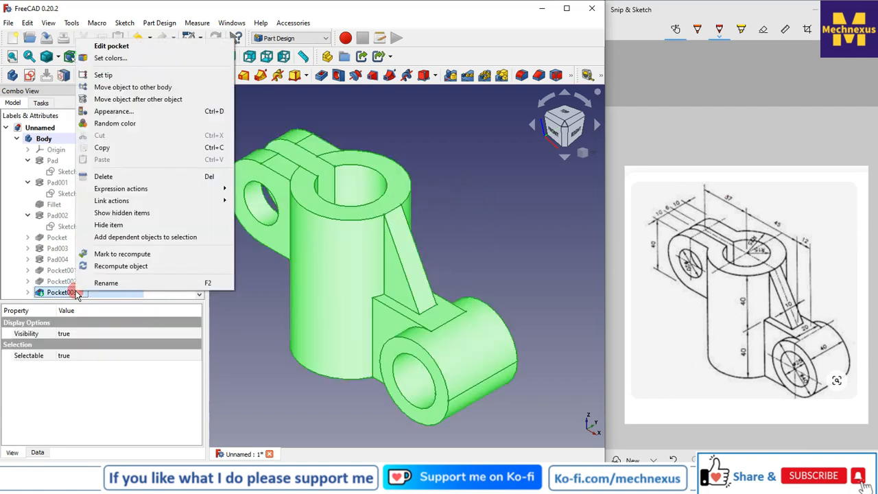
click(127, 111)
click(67, 195)
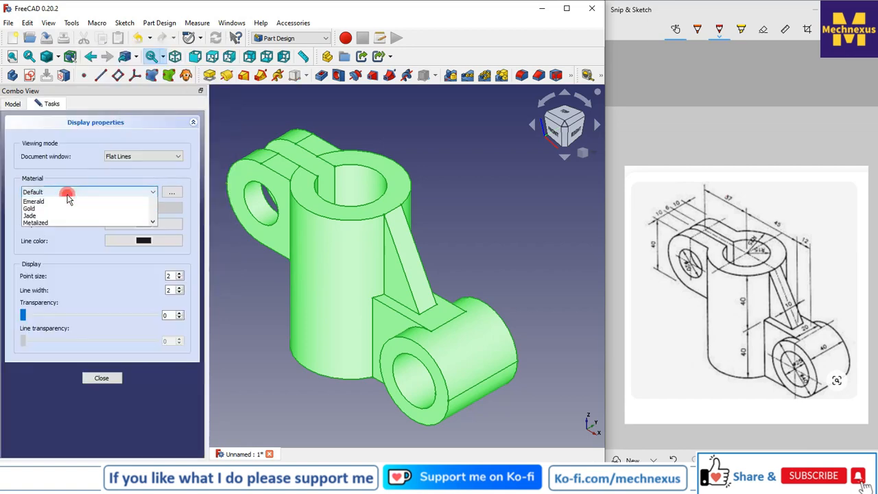
click(38, 229)
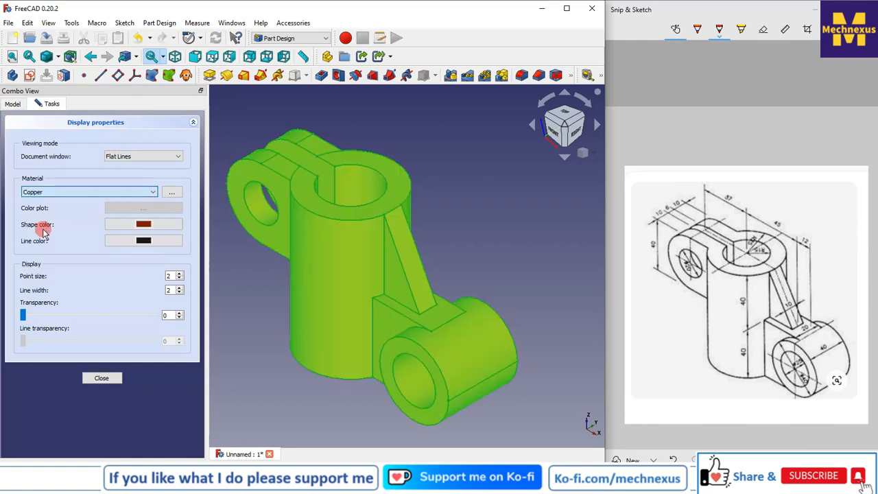
click(69, 195)
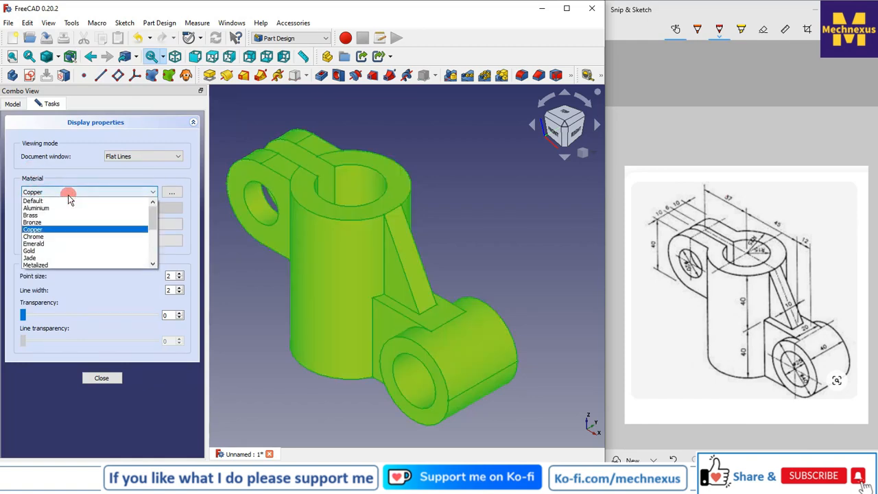
click(38, 237)
click(100, 379)
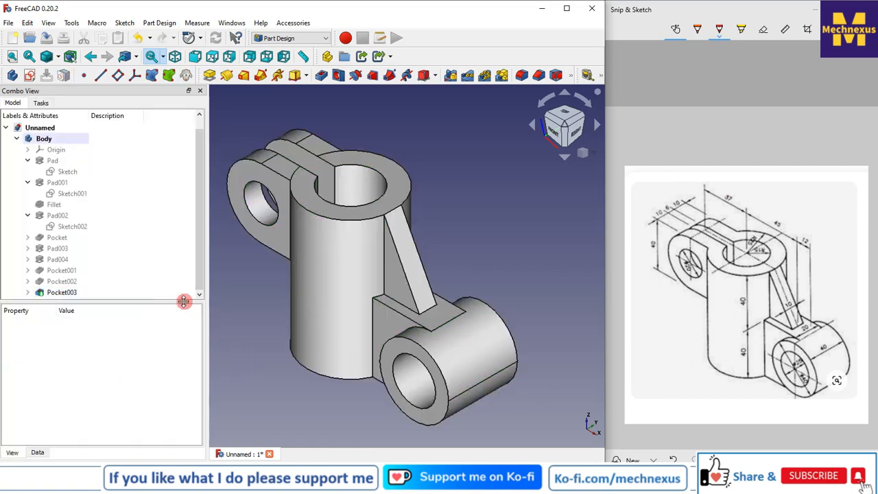
Step: Enlarge the model tree area to show the bracket's complete feature list
drag(183, 300, 181, 334)
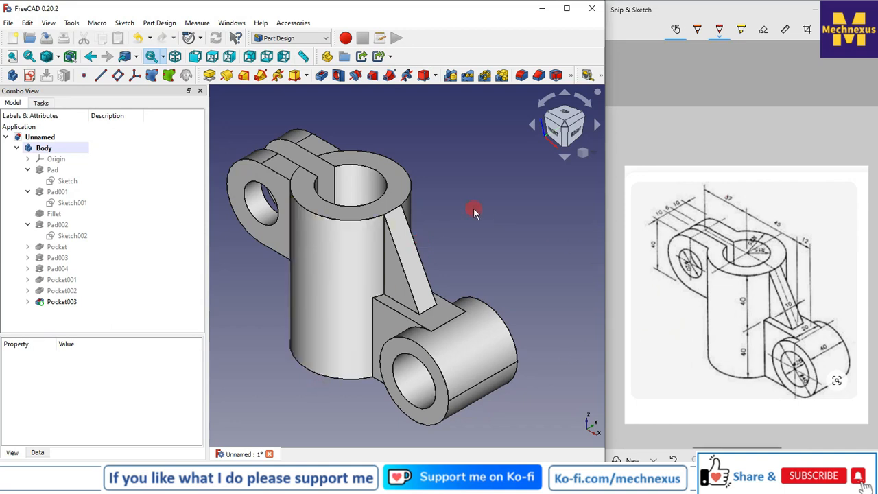
drag(204, 268, 183, 268)
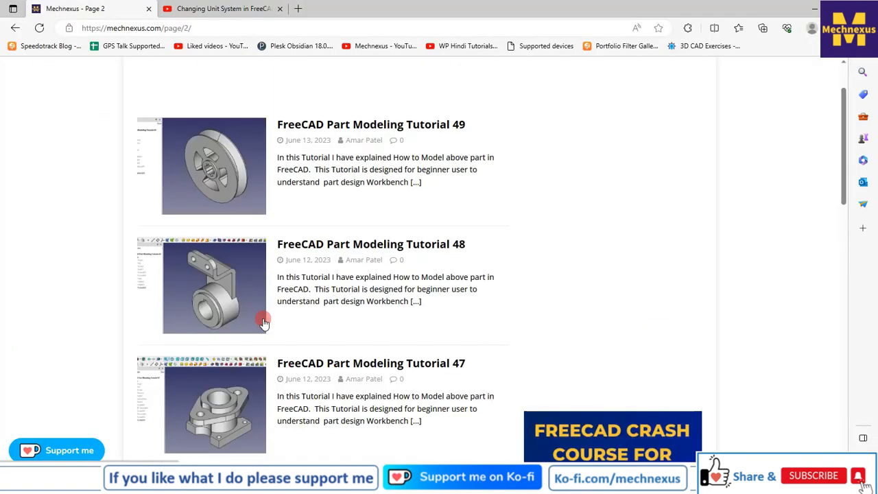
scroll(264, 323, down, 1)
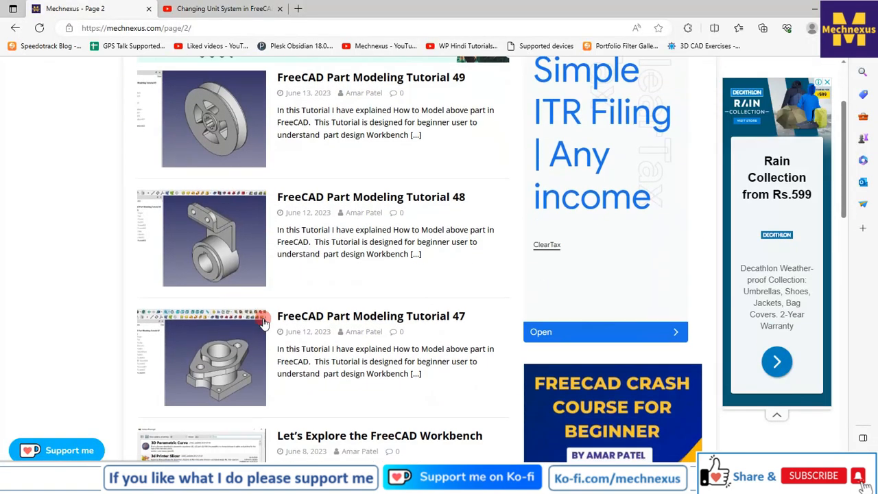